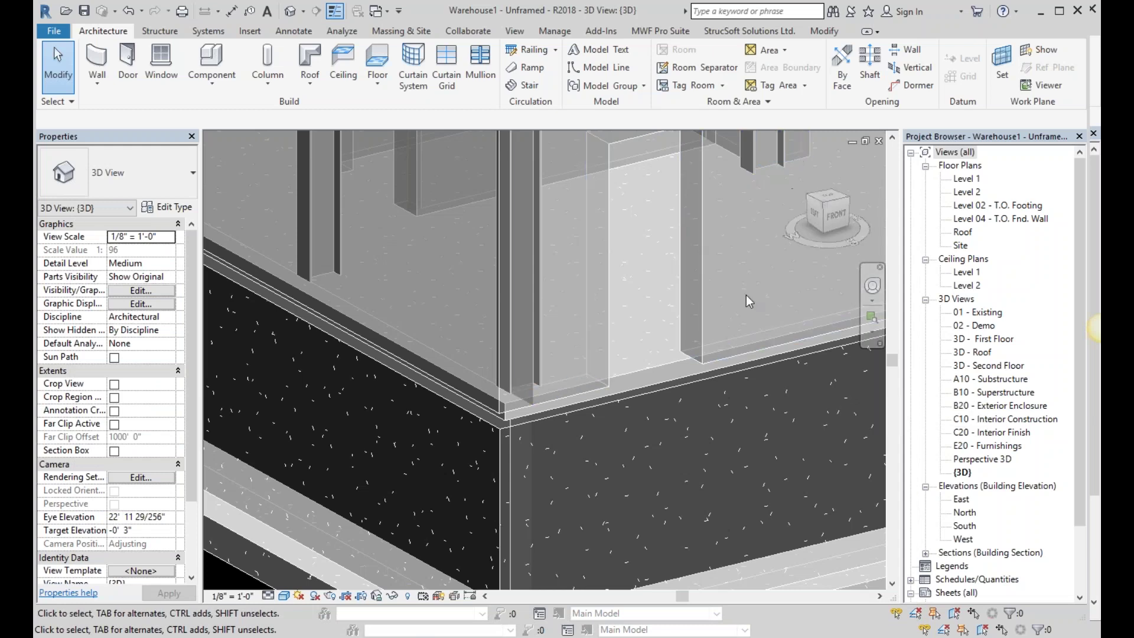
Zoom the 3D view out until the entire Warehouse1 building is visible.
{"action": "scroll", "coordinate": [650, 421], "scroll_direction": "up", "scroll_amount": 2}
{"action": "scroll", "coordinate": [638, 444], "scroll_direction": "down", "scroll_amount": 2}
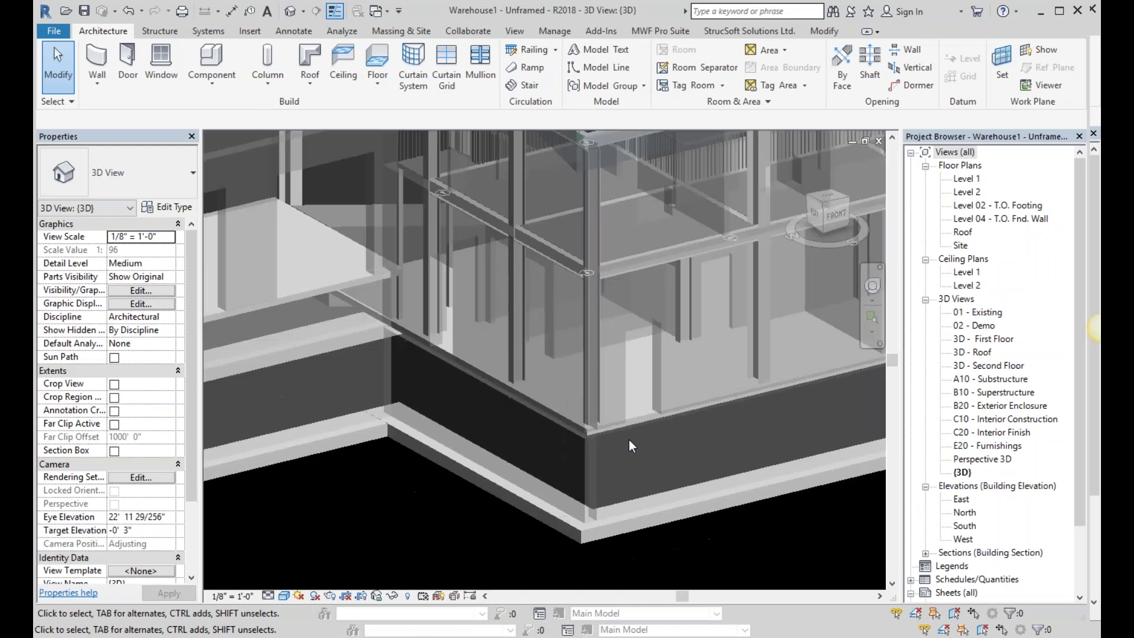
{"action": "scroll", "coordinate": [629, 440], "scroll_direction": "down", "scroll_amount": 3}
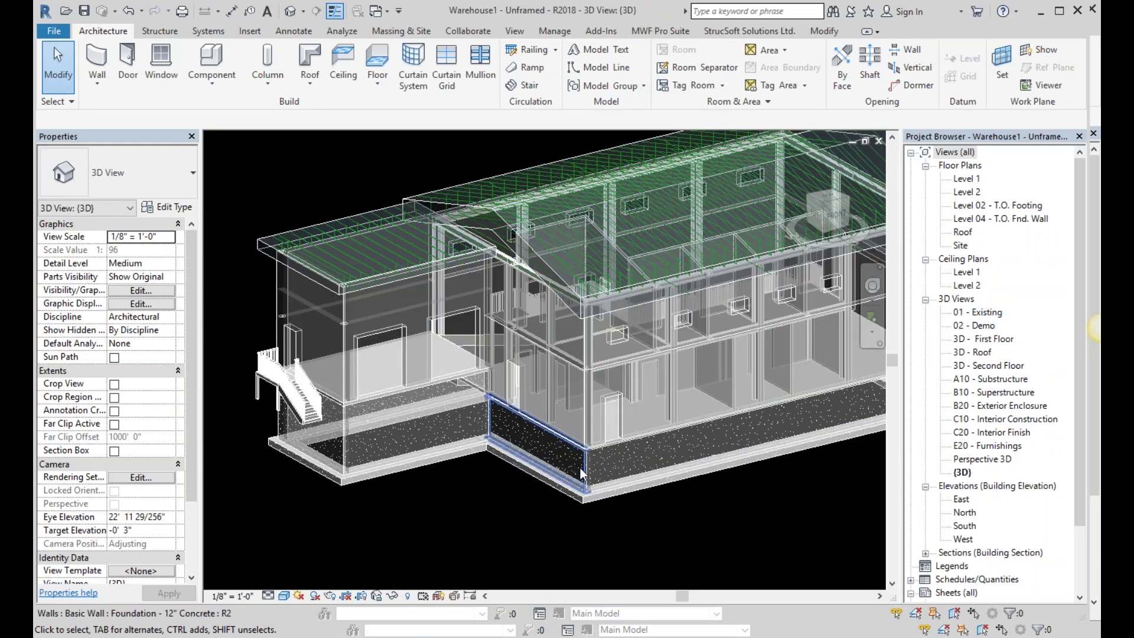
{"action": "scroll", "coordinate": [584, 469], "scroll_direction": "up", "scroll_amount": 1}
{"action": "scroll", "coordinate": [586, 466], "scroll_direction": "down", "scroll_amount": 3}
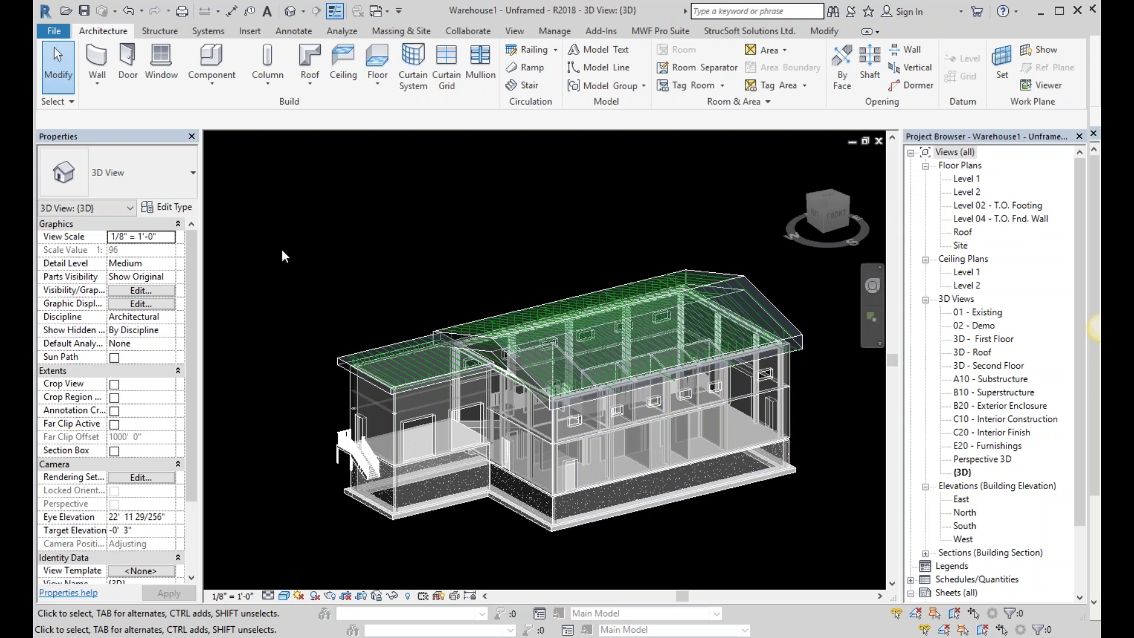
Load the MWF Wall module from the MWF pulldown on the MWF Pro Suite tab.
{"action": "left_click", "coordinate": [660, 34]}
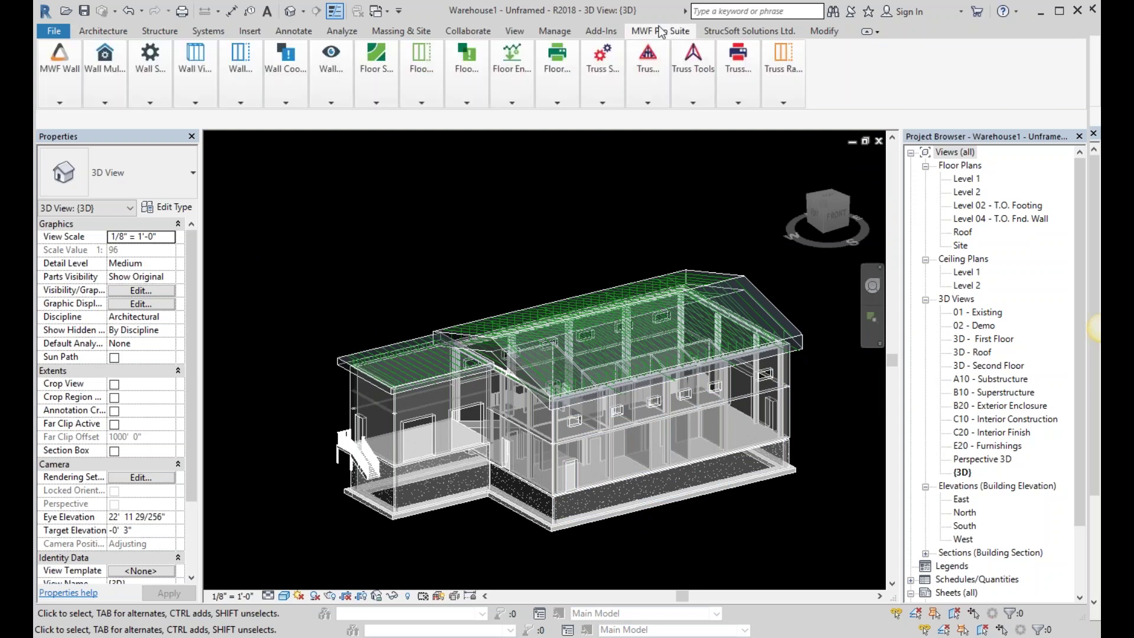
{"action": "left_click", "coordinate": [752, 34]}
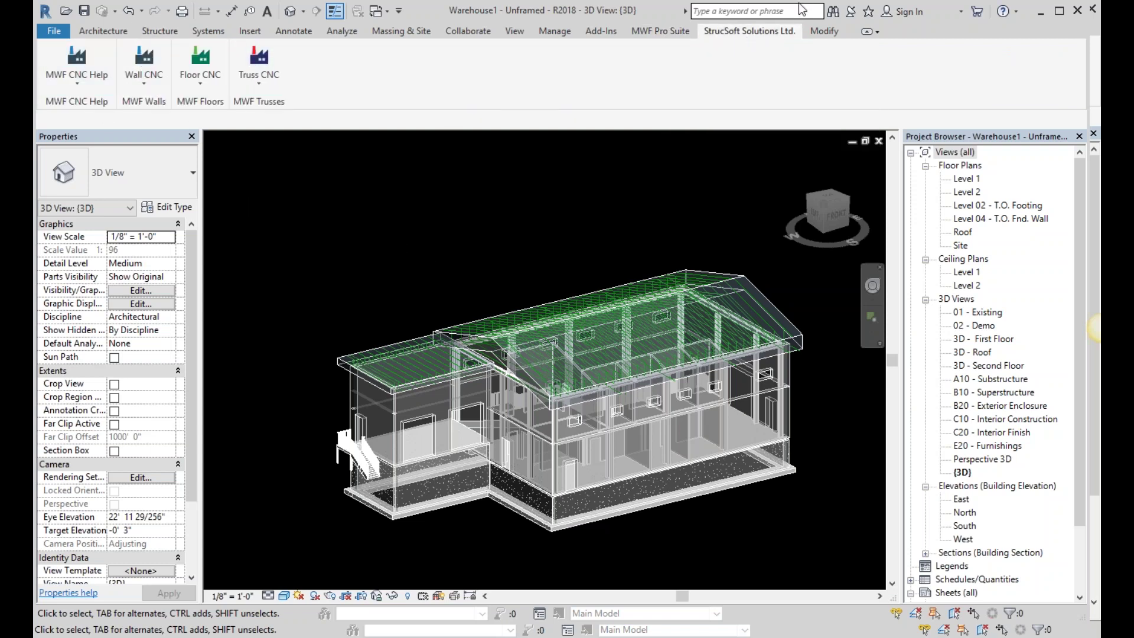
{"action": "left_click", "coordinate": [681, 34]}
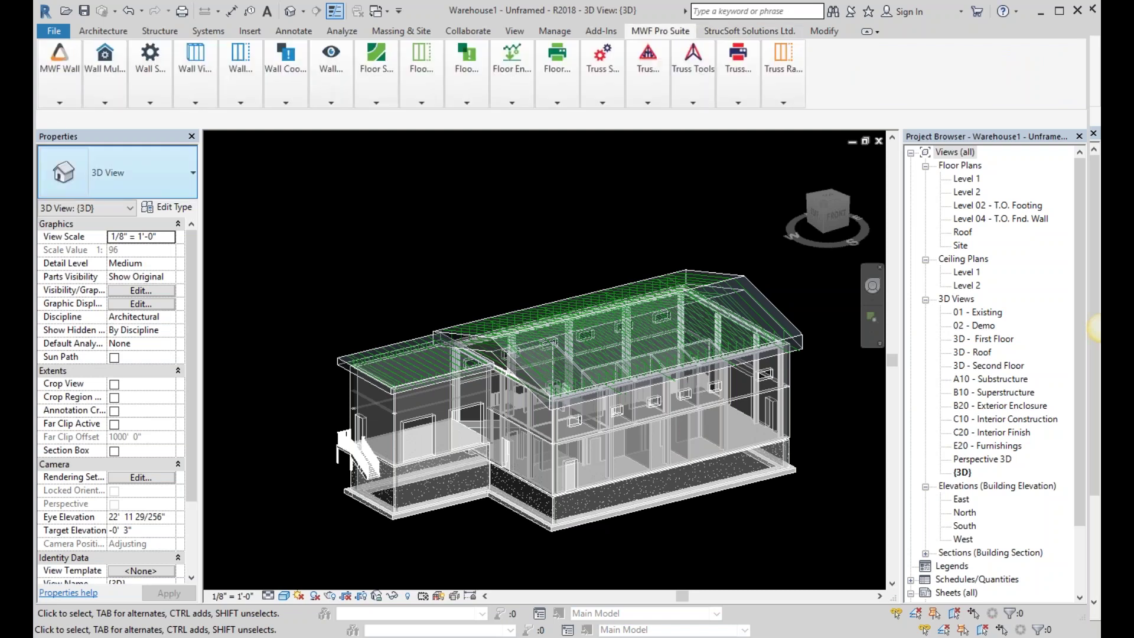
{"action": "left_click", "coordinate": [59, 101]}
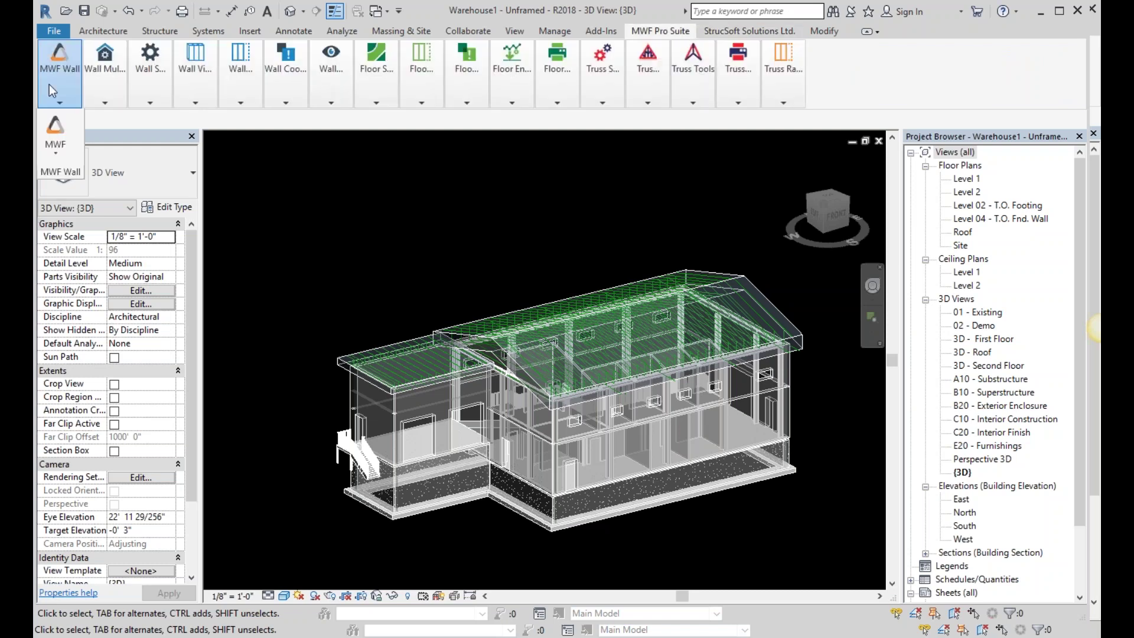
{"action": "left_click", "coordinate": [59, 151]}
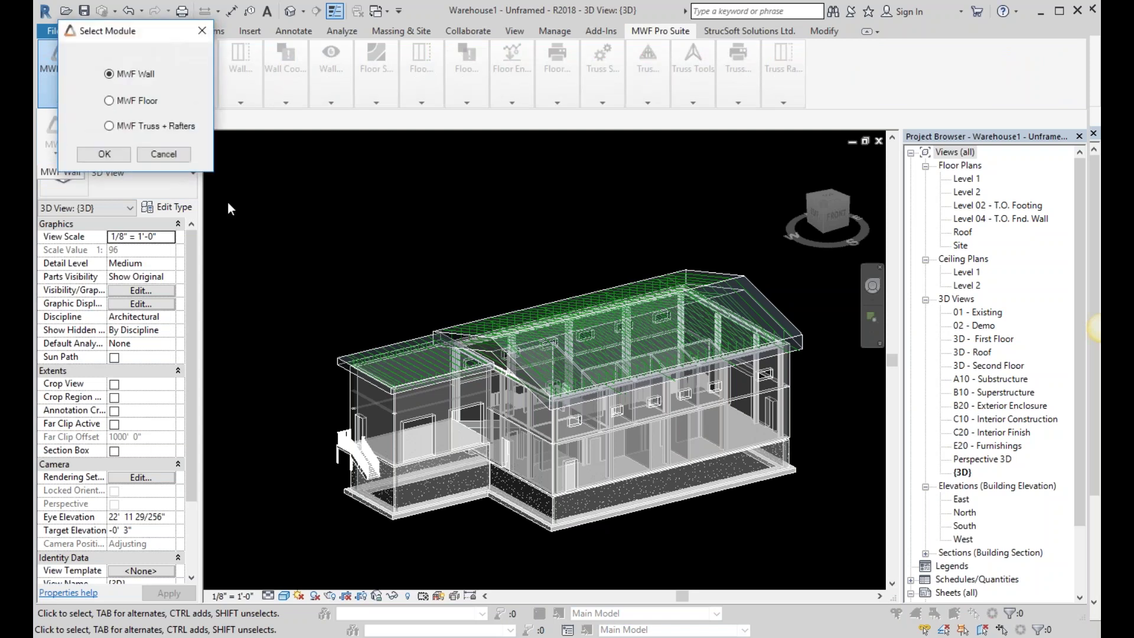
{"action": "left_click", "coordinate": [112, 158]}
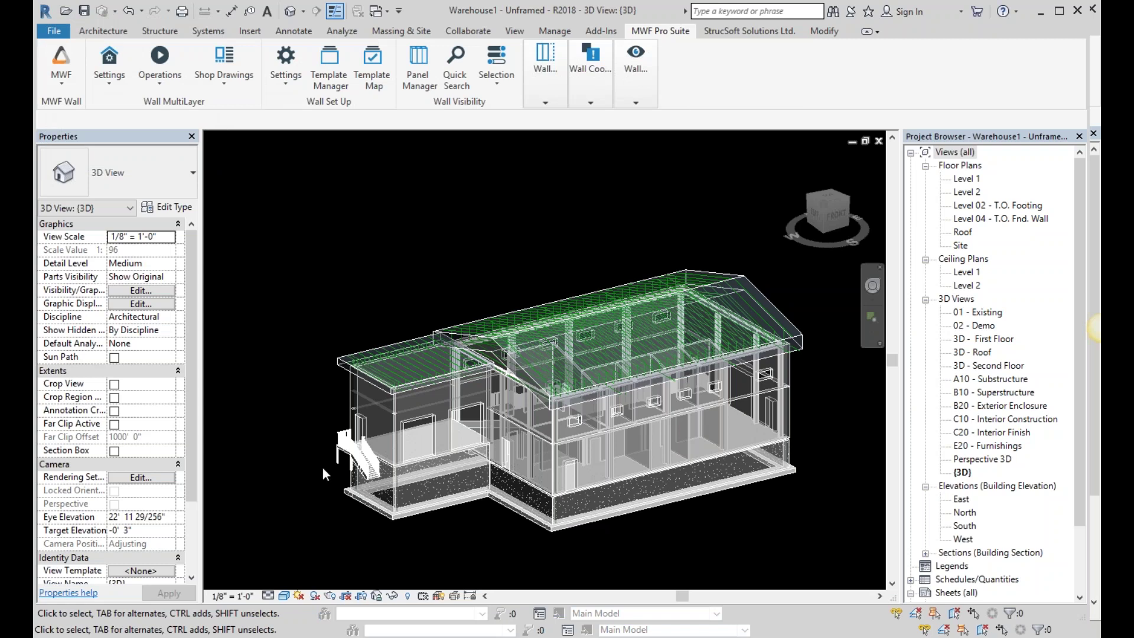
{"action": "scroll", "coordinate": [454, 473], "scroll_direction": "up", "scroll_amount": 4}
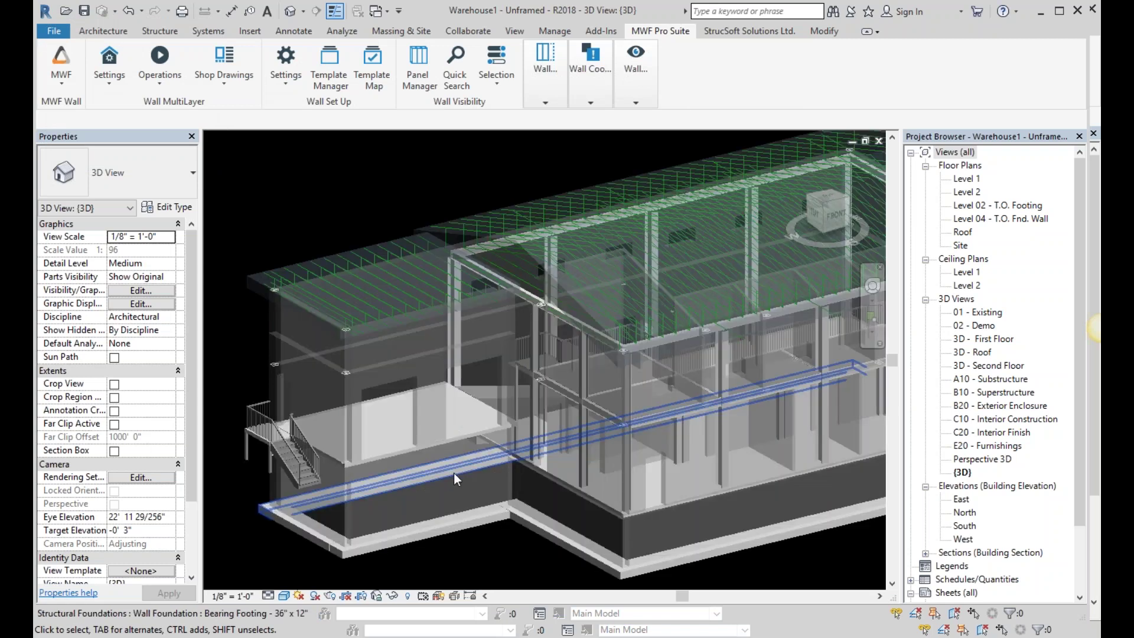
{"action": "scroll", "coordinate": [454, 473], "scroll_direction": "up", "scroll_amount": 5}
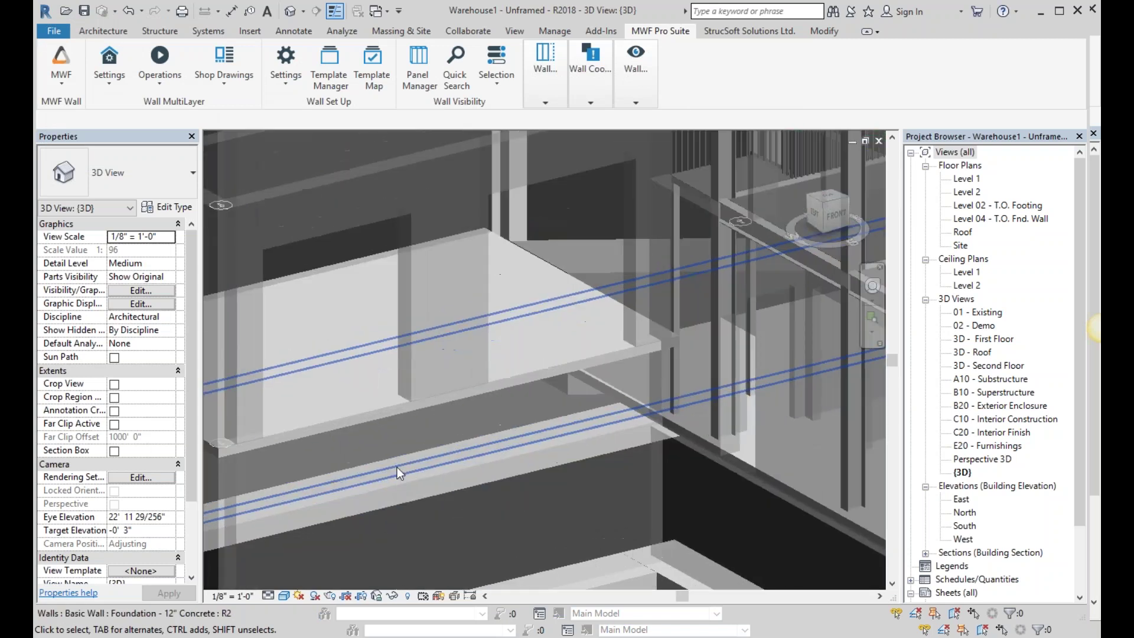
{"action": "scroll", "coordinate": [397, 466], "scroll_direction": "down", "scroll_amount": 2}
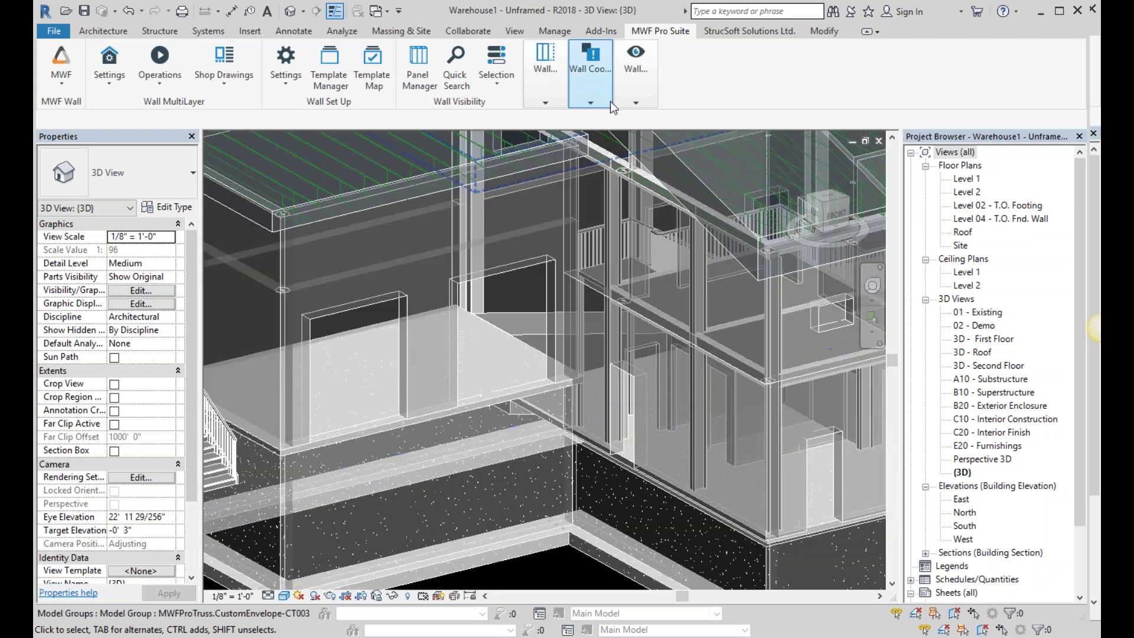
Select the exterior wall that has the two door openings.
{"action": "left_click_drag", "start_coordinate": [536, 80], "coordinate": [244, 165]}
{"action": "middle_click_drag", "start_coordinate": [296, 278], "coordinate": [528, 454]}
{"action": "left_click", "coordinate": [616, 445]}
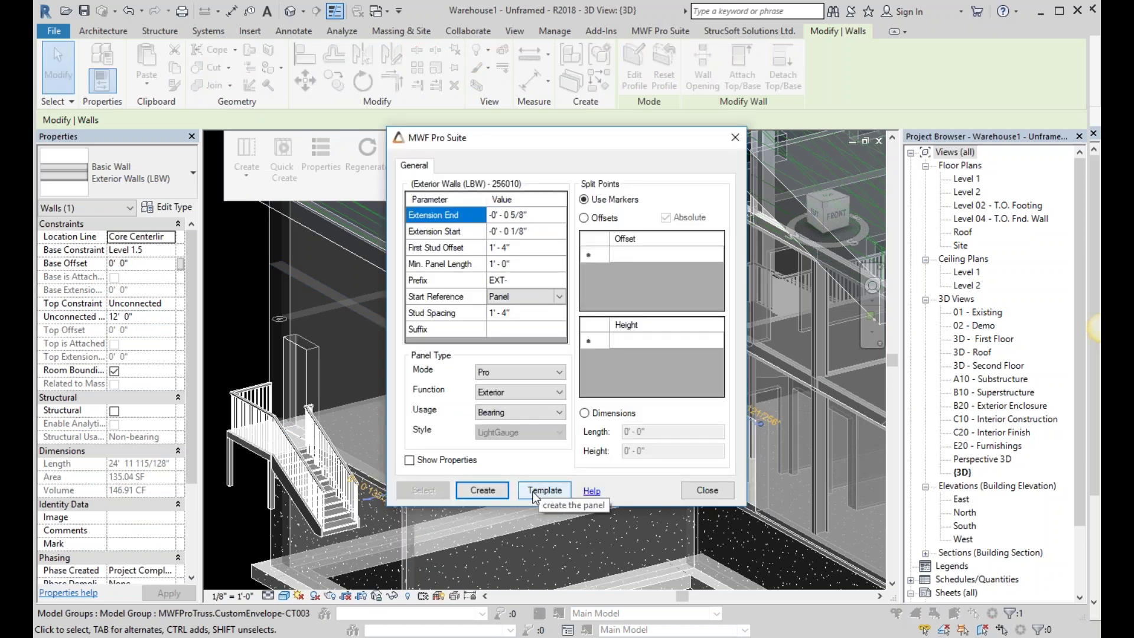
Make Project Templates > Exterior Wall (LBW) the active template and create the wall's framing panels.
{"action": "left_click", "coordinate": [534, 497]}
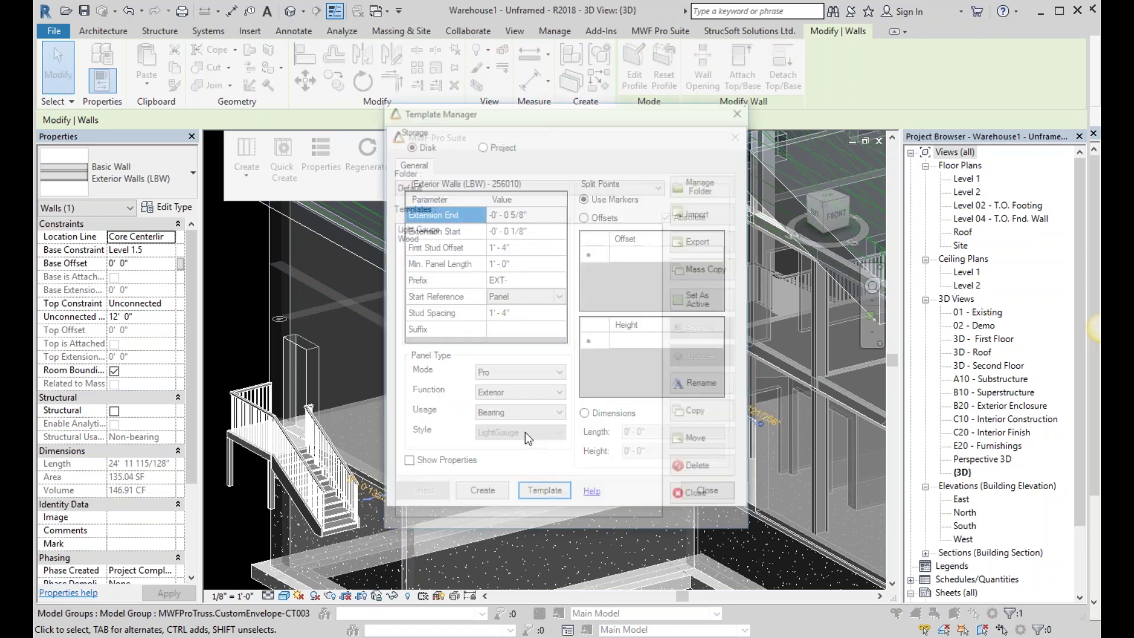
{"action": "left_click", "coordinate": [422, 228]}
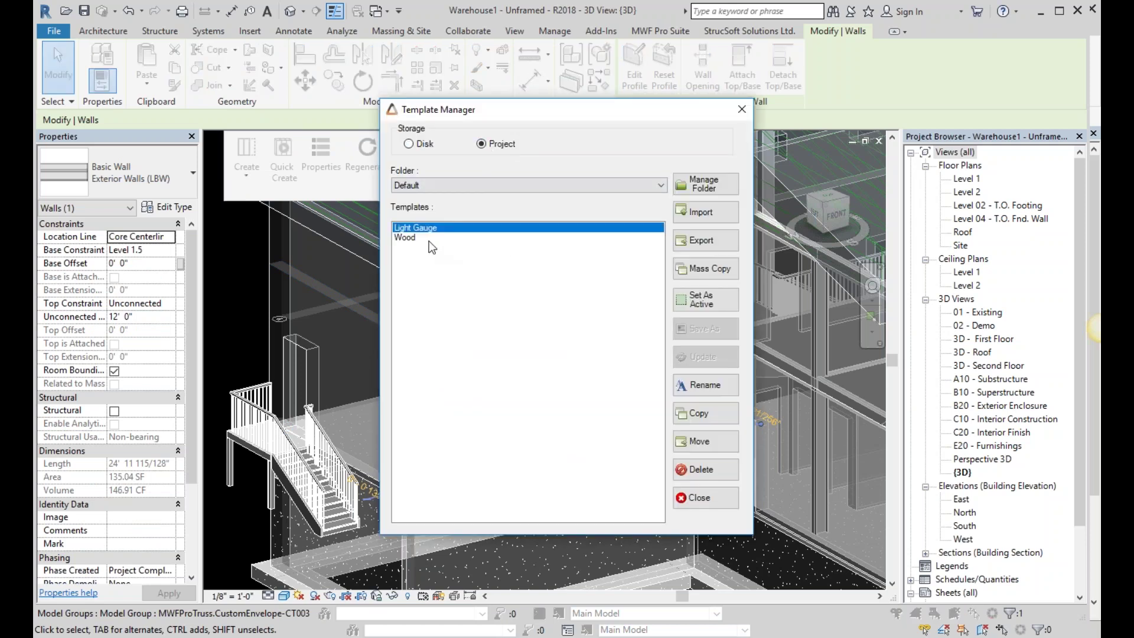
{"action": "left_click", "coordinate": [706, 299]}
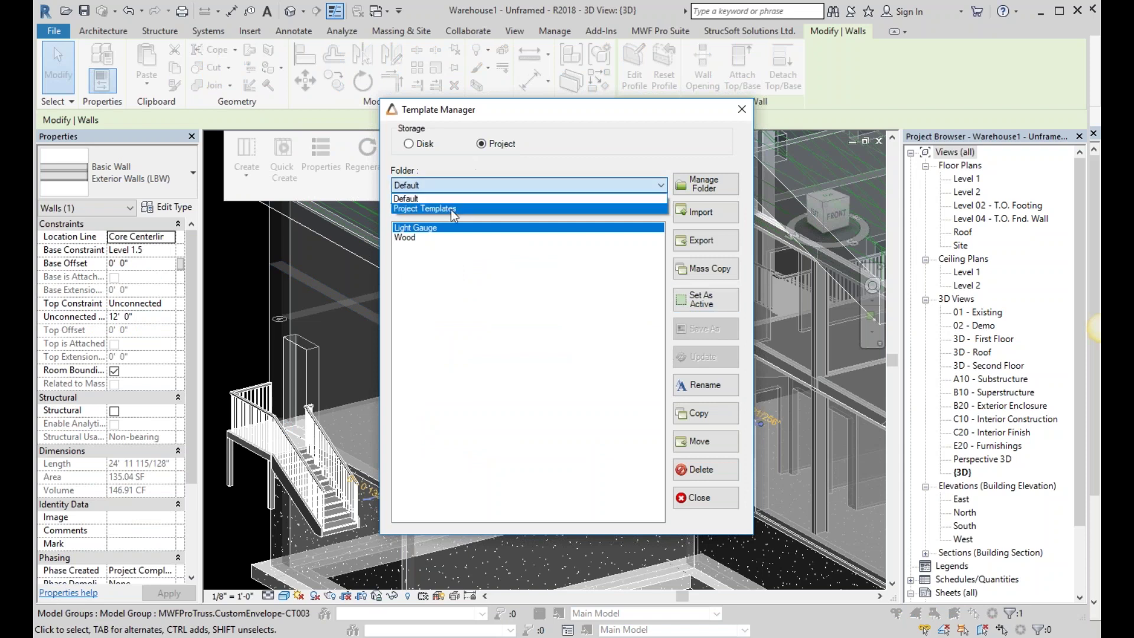
{"action": "left_click", "coordinate": [481, 185]}
{"action": "left_click", "coordinate": [425, 206]}
{"action": "left_click", "coordinate": [709, 308]}
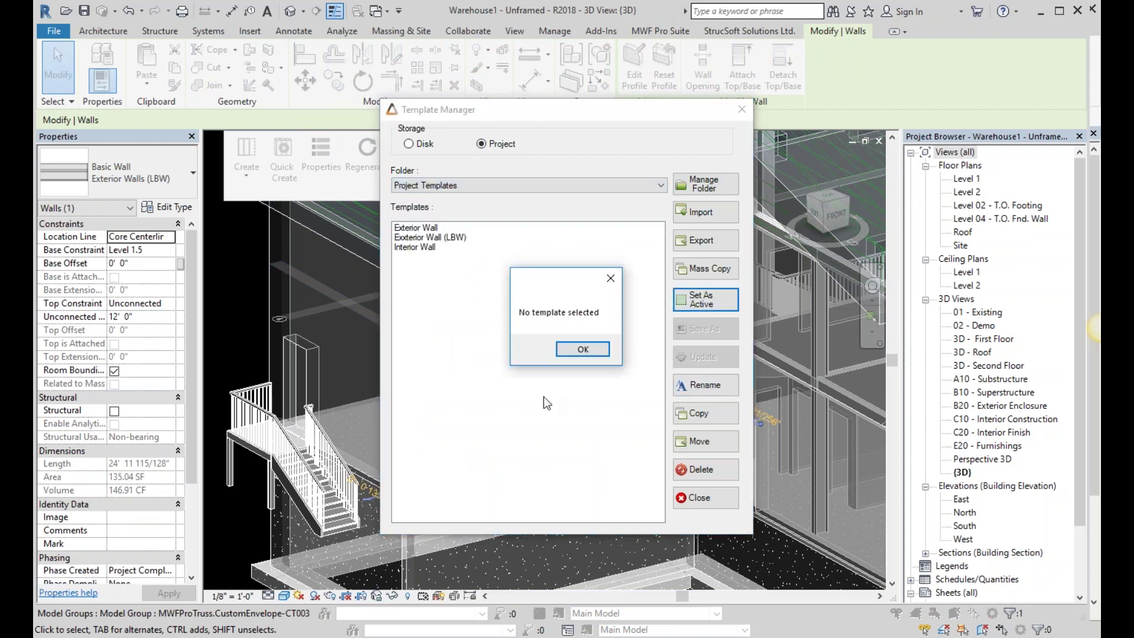
{"action": "left_click", "coordinate": [568, 349]}
{"action": "left_click", "coordinate": [447, 237]}
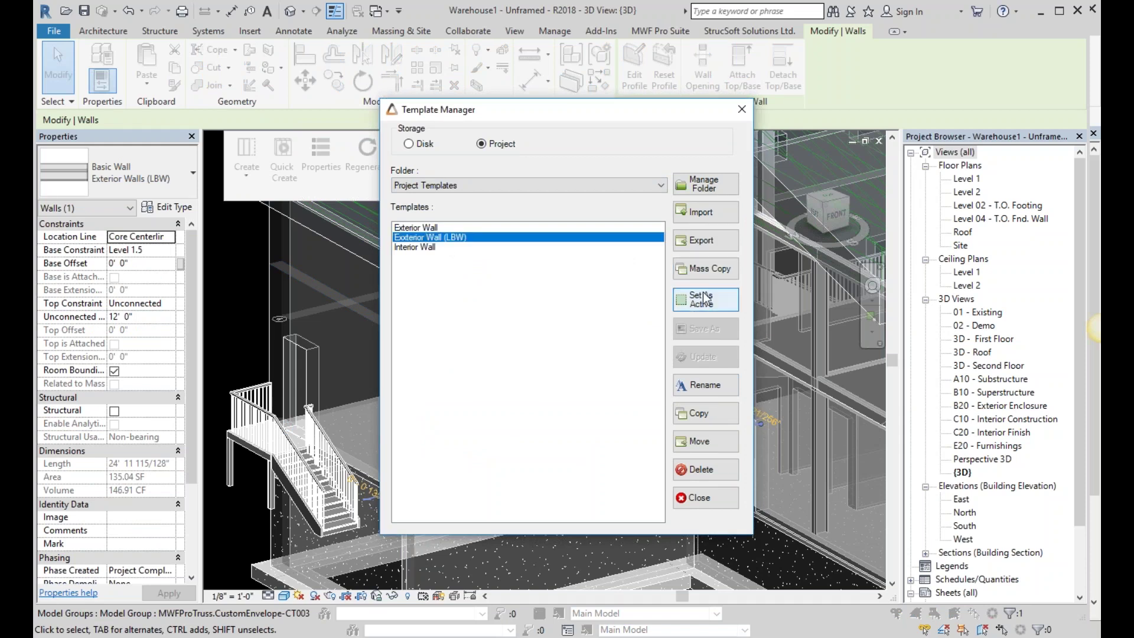
{"action": "left_click", "coordinate": [703, 297]}
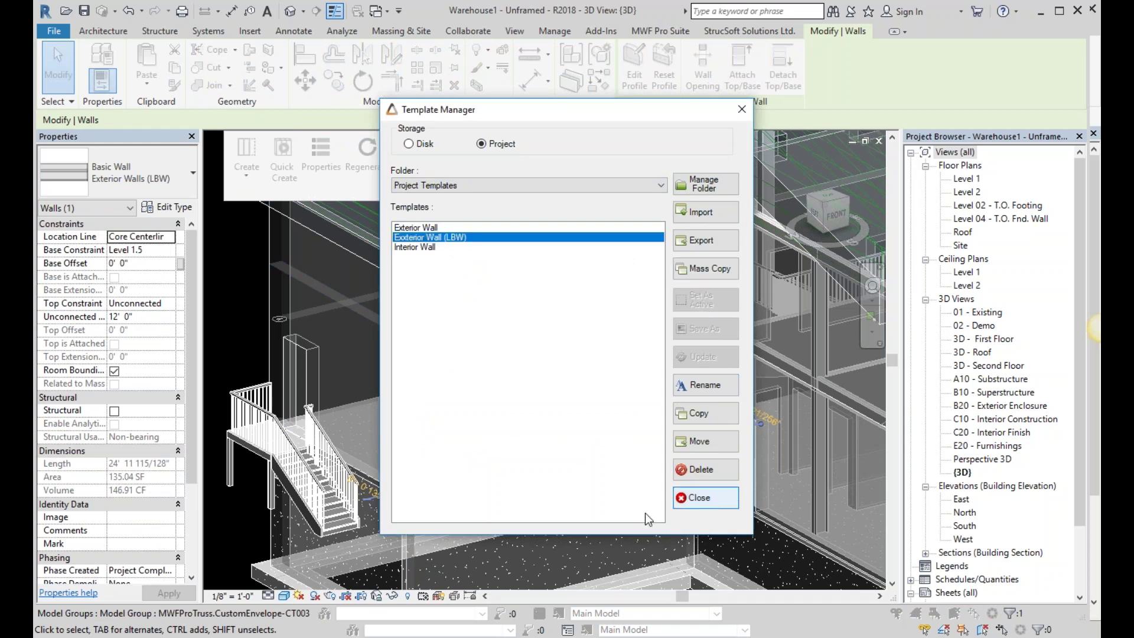
{"action": "left_click", "coordinate": [705, 498]}
{"action": "left_click", "coordinate": [480, 491]}
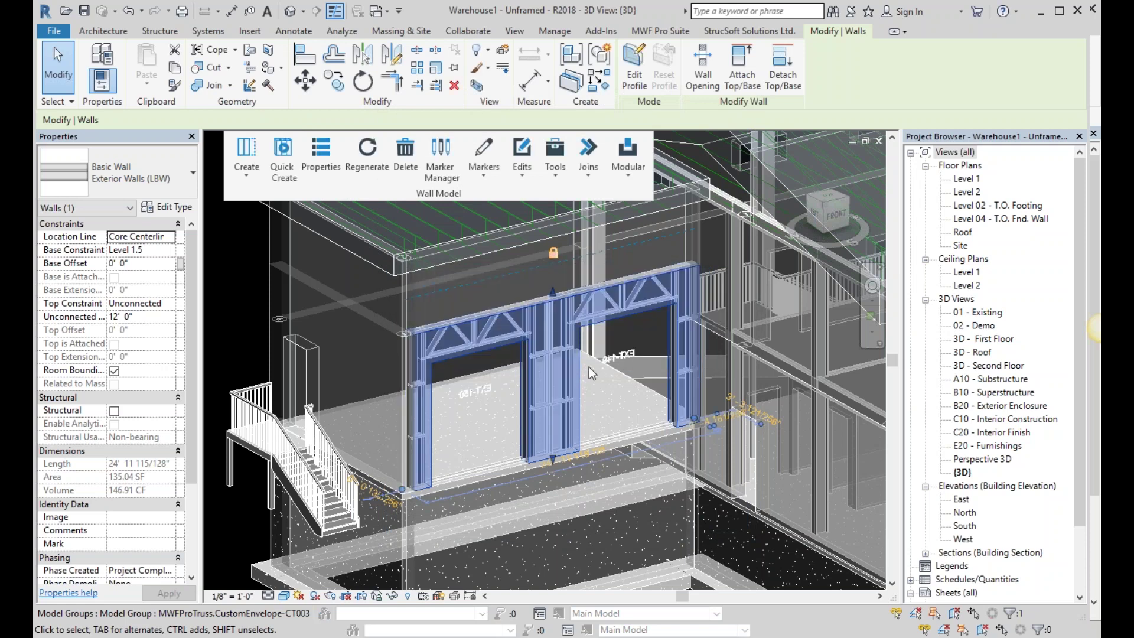
Deselect the framed wall and zoom and pan to show the whole building.
{"action": "scroll", "coordinate": [593, 393], "scroll_direction": "down", "scroll_amount": 4}
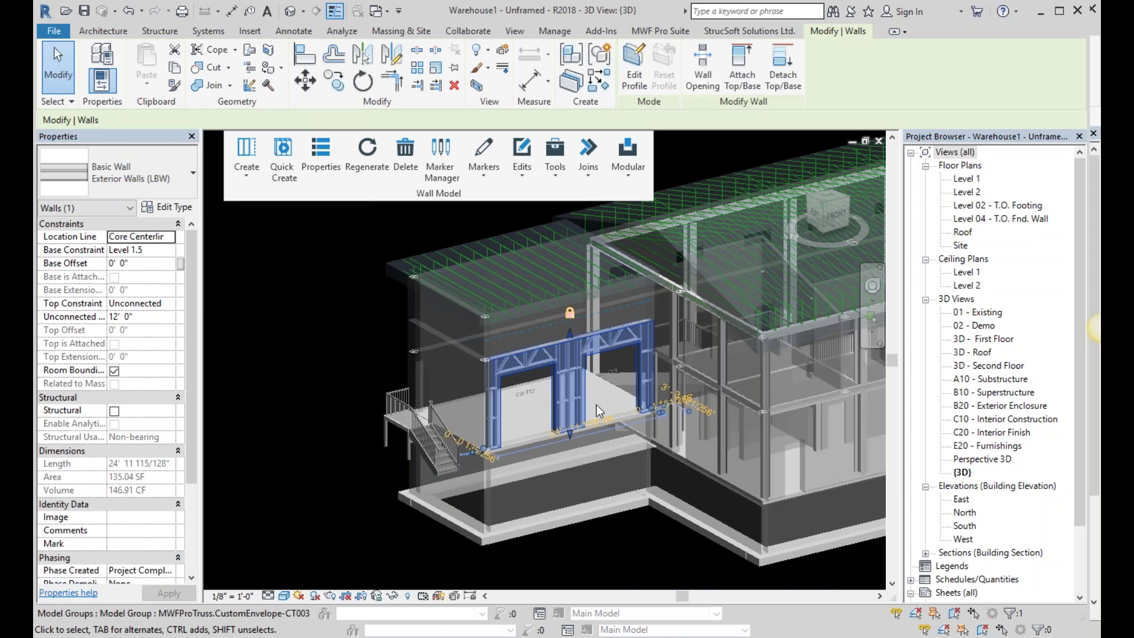
{"action": "left_click", "coordinate": [594, 561]}
{"action": "middle_click_drag", "start_coordinate": [594, 561], "coordinate": [520, 473]}
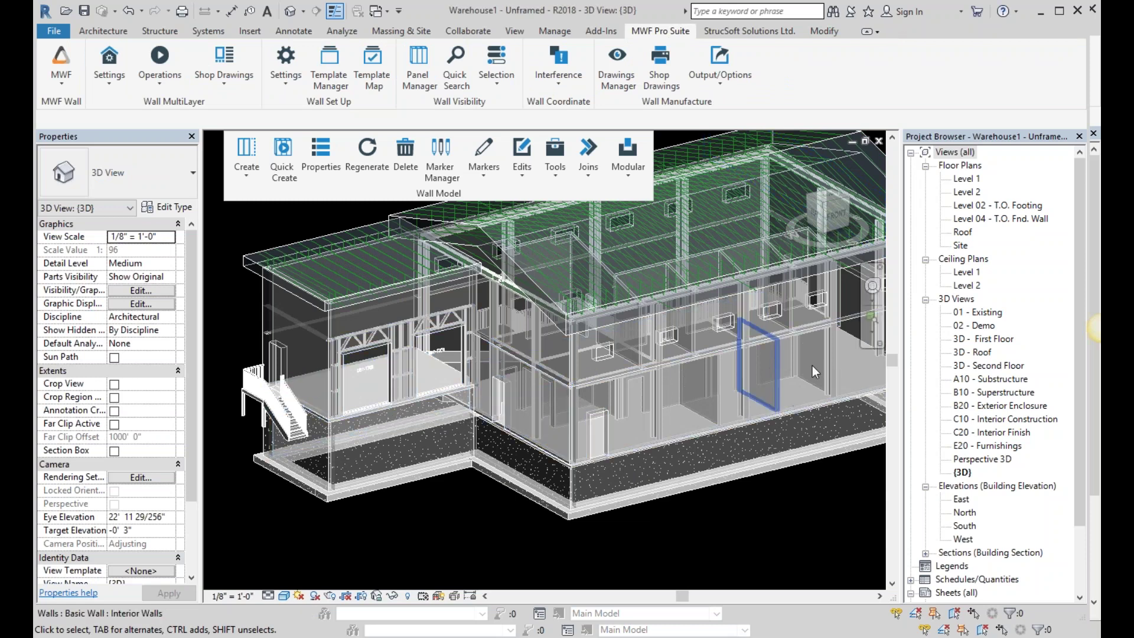
Open the 3D - First Floor view and confirm the wall type-to-template mappings in Template Map.
{"action": "double_click", "coordinate": [993, 339]}
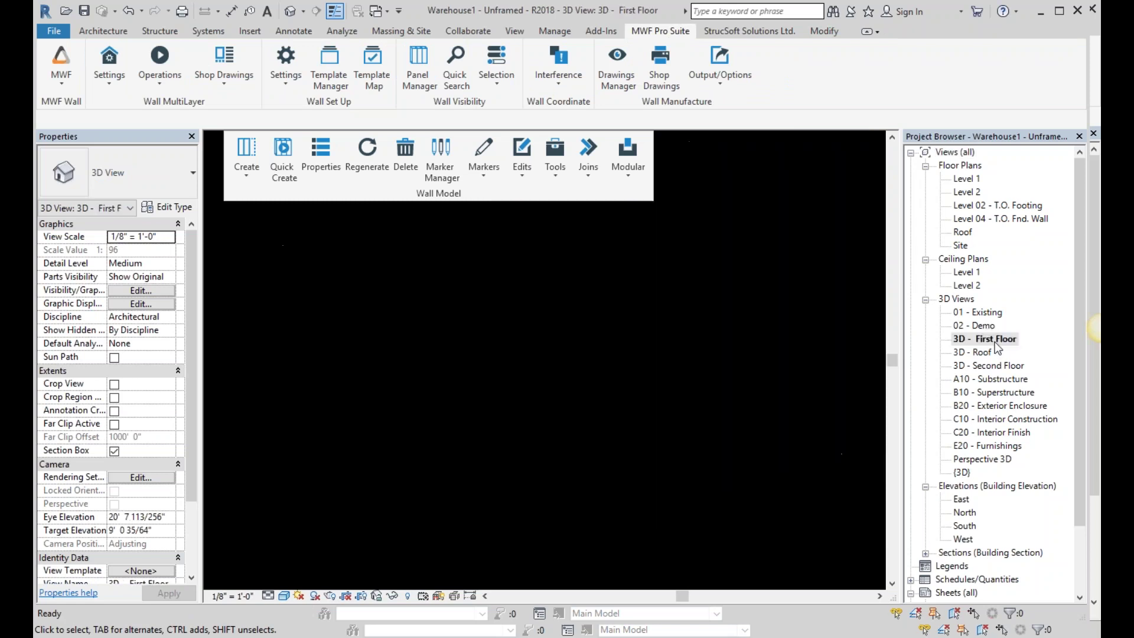
{"action": "middle_click_drag", "start_coordinate": [523, 426], "coordinate": [662, 567], "text": "shift"}
{"action": "left_click", "coordinate": [369, 75]}
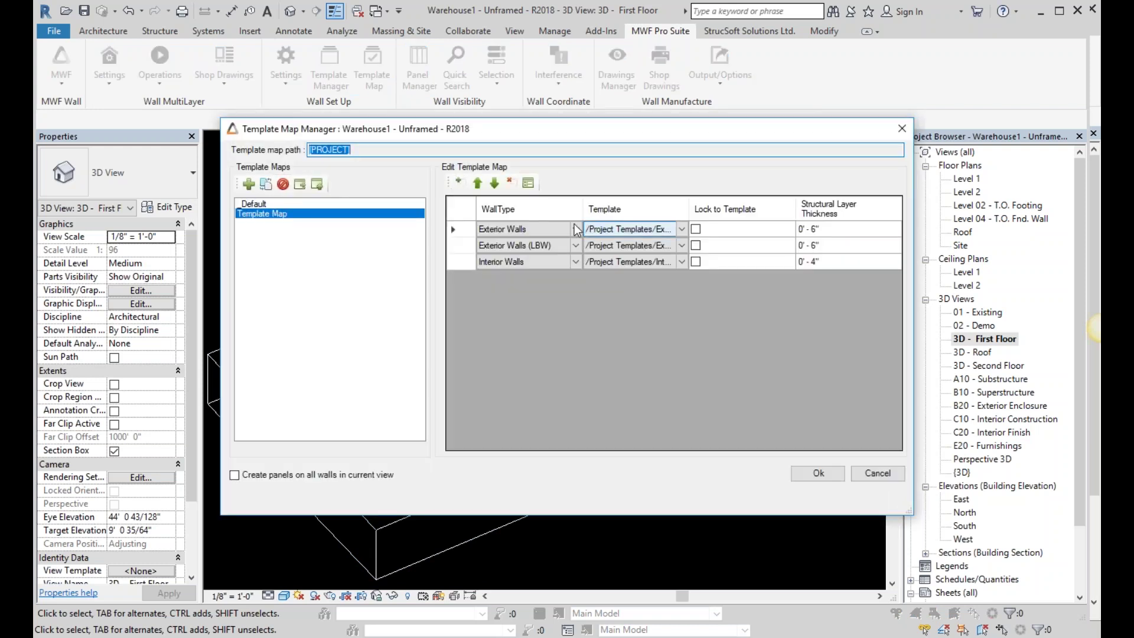
{"action": "left_click_drag", "start_coordinate": [583, 213], "coordinate": [625, 215]}
{"action": "left_click_drag", "start_coordinate": [716, 213], "coordinate": [790, 213]}
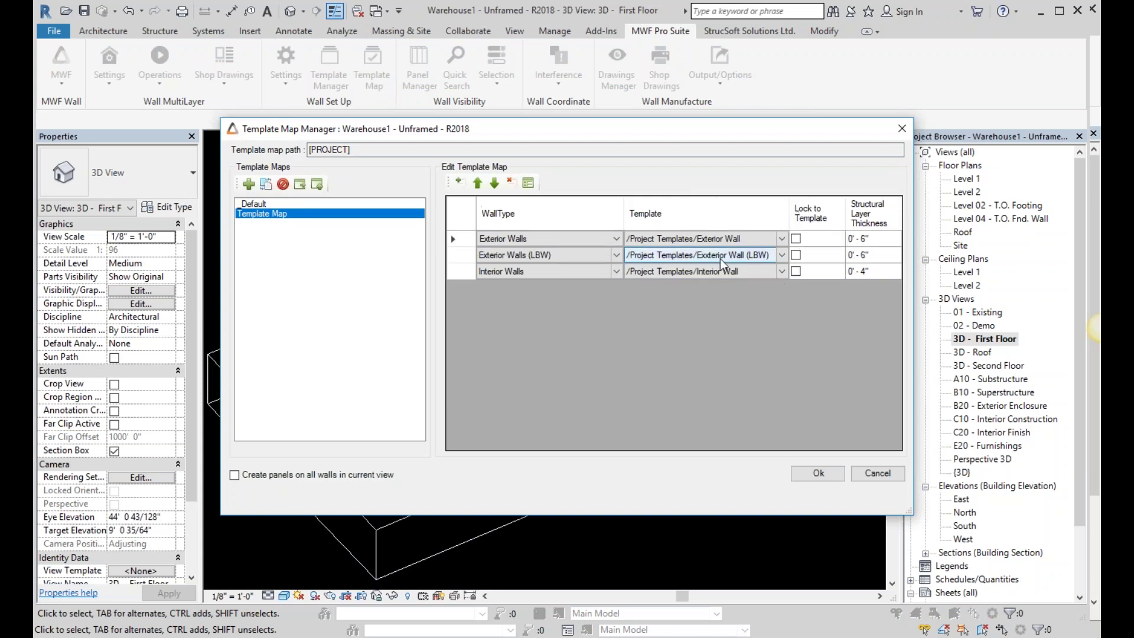
{"action": "left_click", "coordinate": [819, 474]}
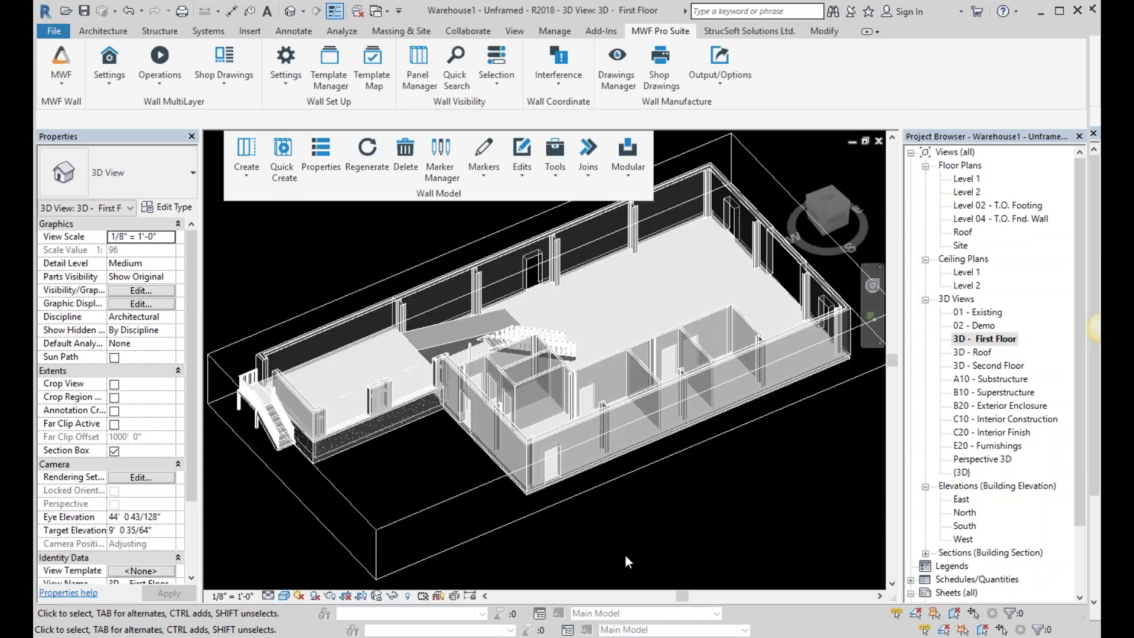
Crossing-select the seven first-floor walls and Quick Create their framing panels.
{"action": "left_click_drag", "start_coordinate": [626, 554], "coordinate": [512, 467]}
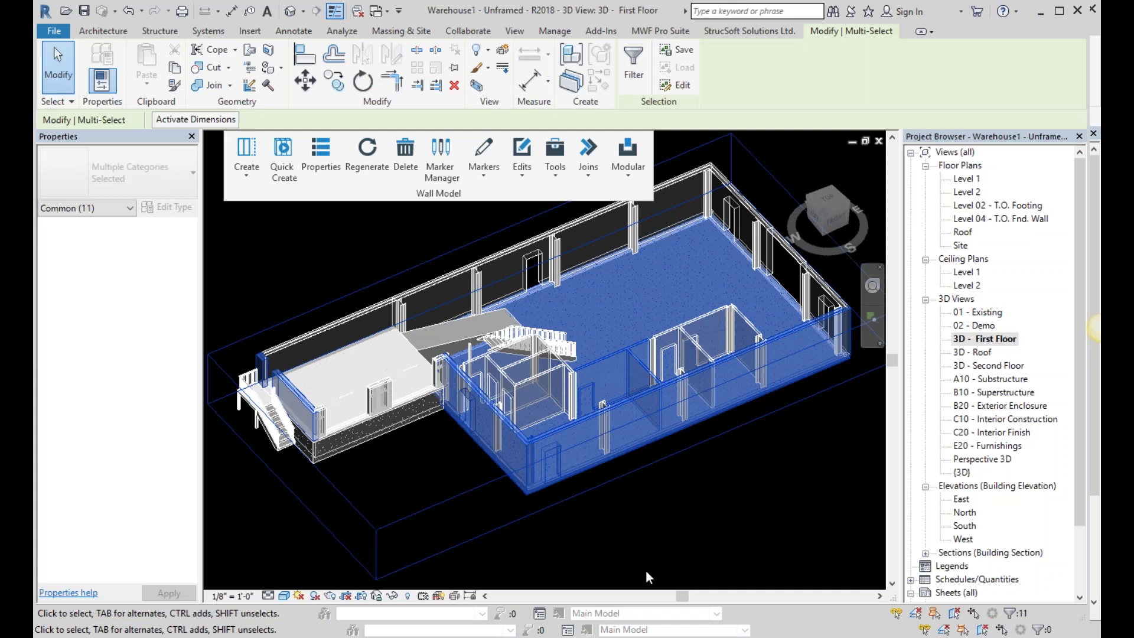
{"action": "left_click", "coordinate": [286, 165]}
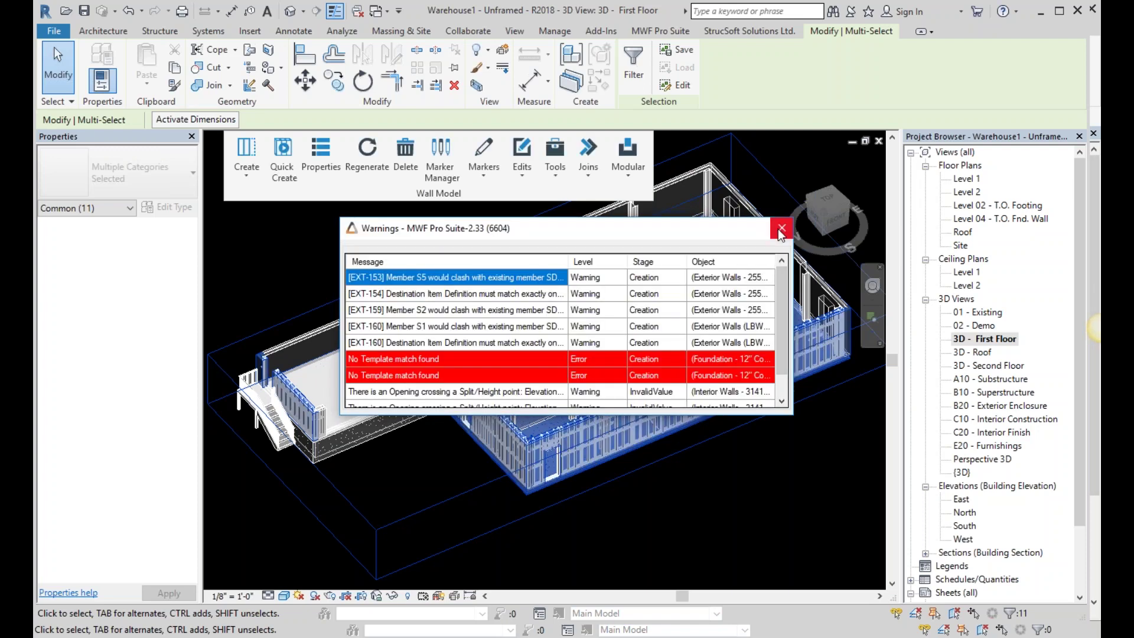
Close the warning lists, then zoom onto the door opening to inspect a stud and the section box.
{"action": "left_click", "coordinate": [781, 232]}
{"action": "left_click", "coordinate": [734, 229]}
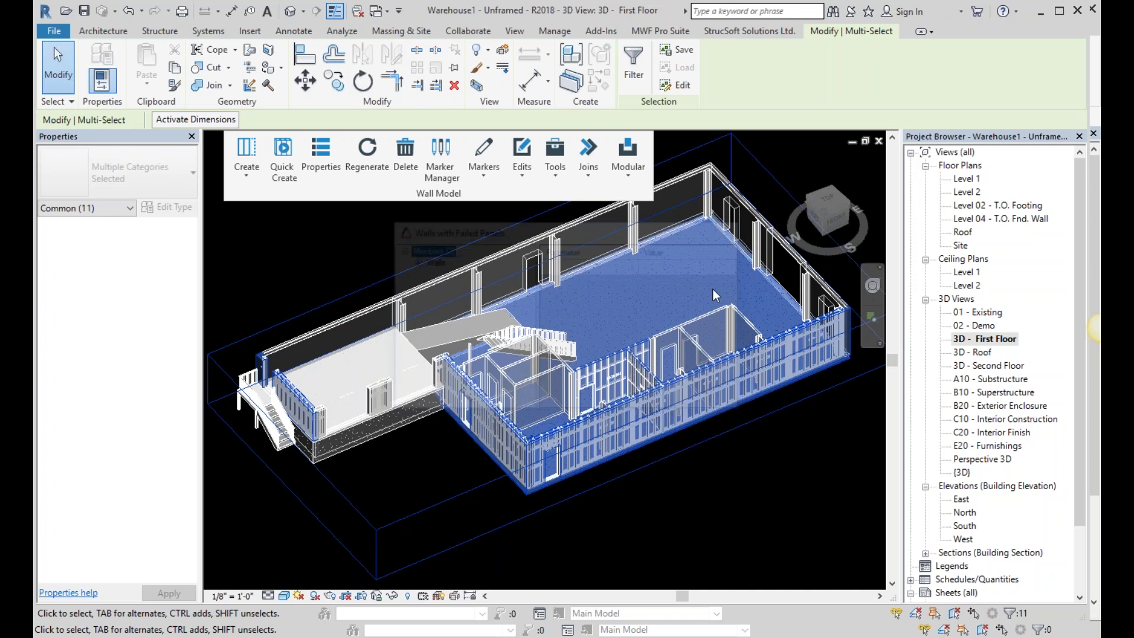
{"action": "scroll", "coordinate": [643, 495], "scroll_direction": "up", "scroll_amount": 5}
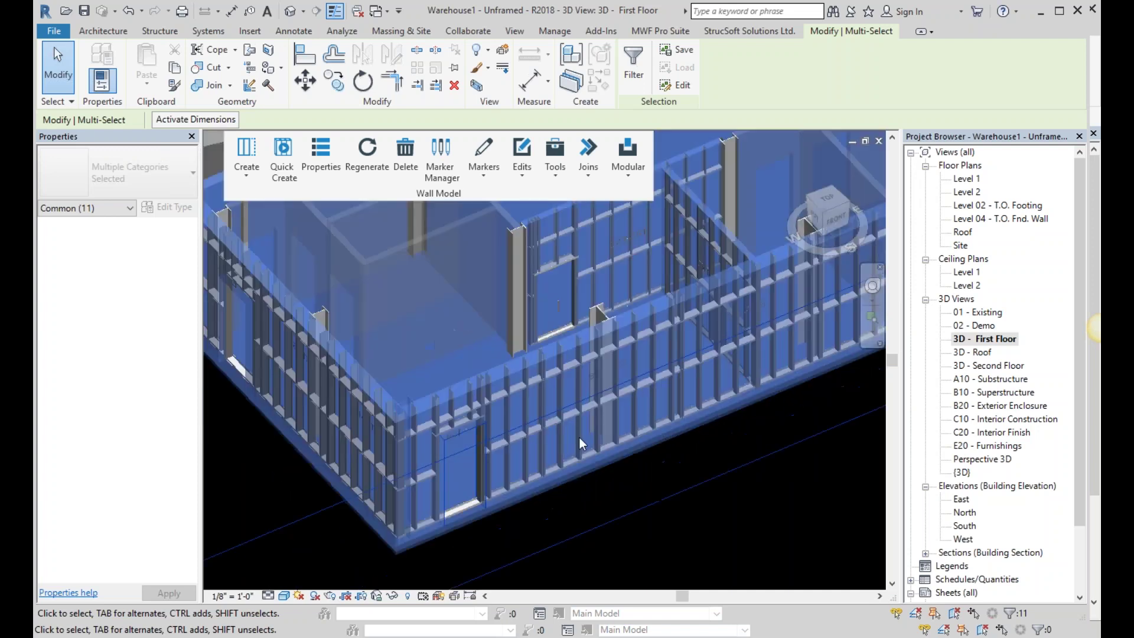
{"action": "middle_click_drag", "start_coordinate": [579, 436], "coordinate": [654, 456], "text": "shift"}
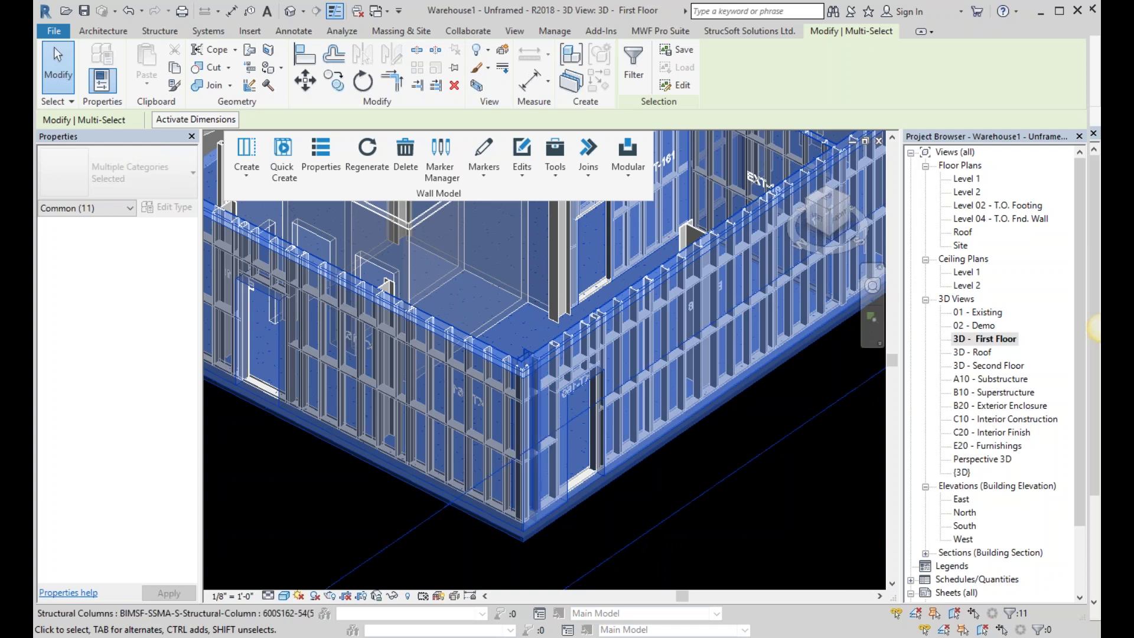
{"action": "middle_click_drag", "start_coordinate": [621, 511], "coordinate": [722, 412]}
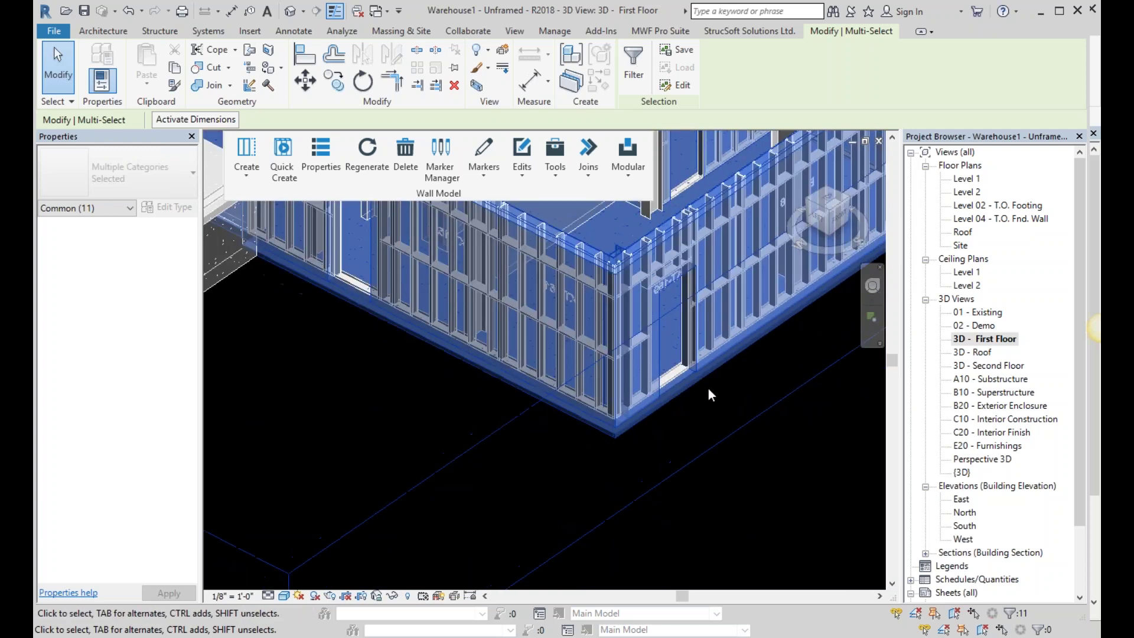
{"action": "scroll", "coordinate": [709, 392], "scroll_direction": "up", "scroll_amount": 4}
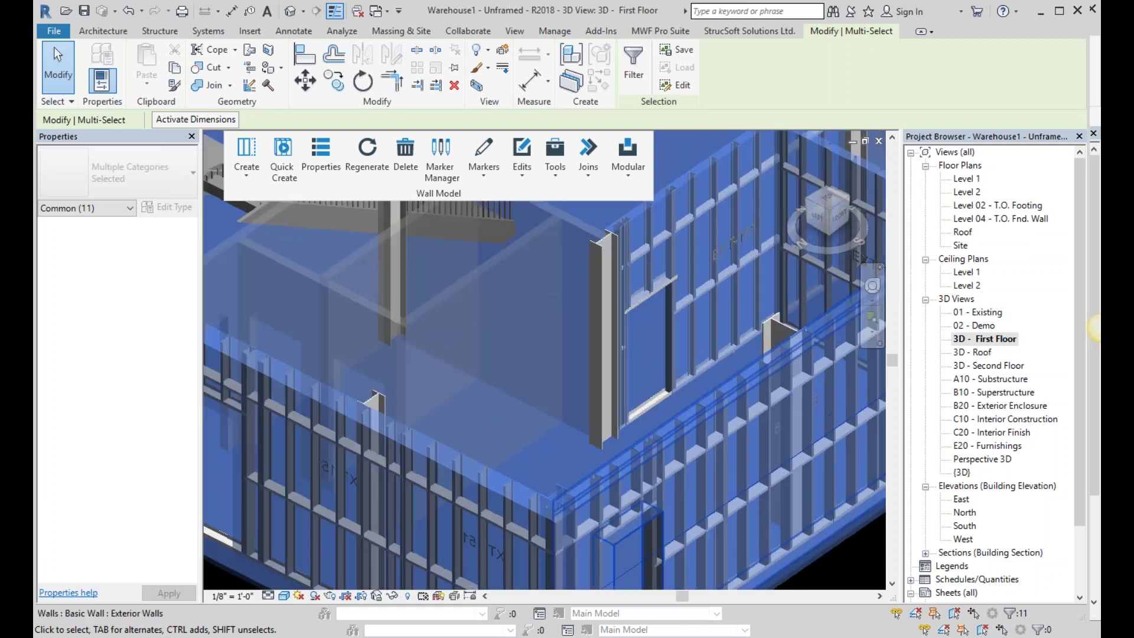
{"action": "scroll", "coordinate": [709, 392], "scroll_direction": "up", "scroll_amount": 2}
{"action": "left_click", "coordinate": [682, 330]}
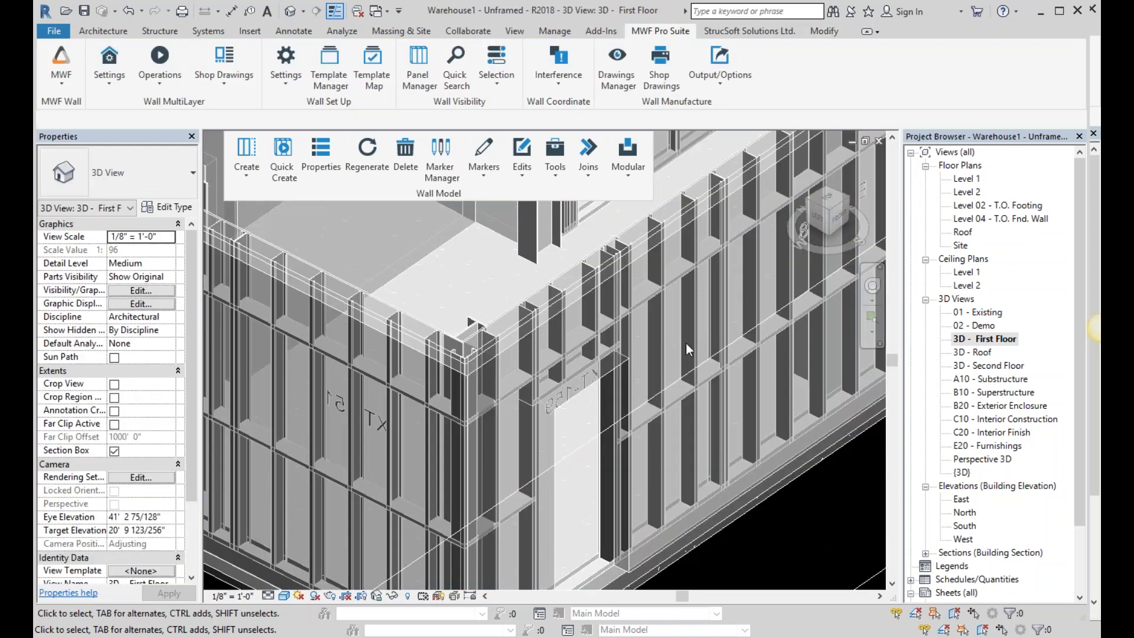
{"action": "left_click", "coordinate": [696, 364]}
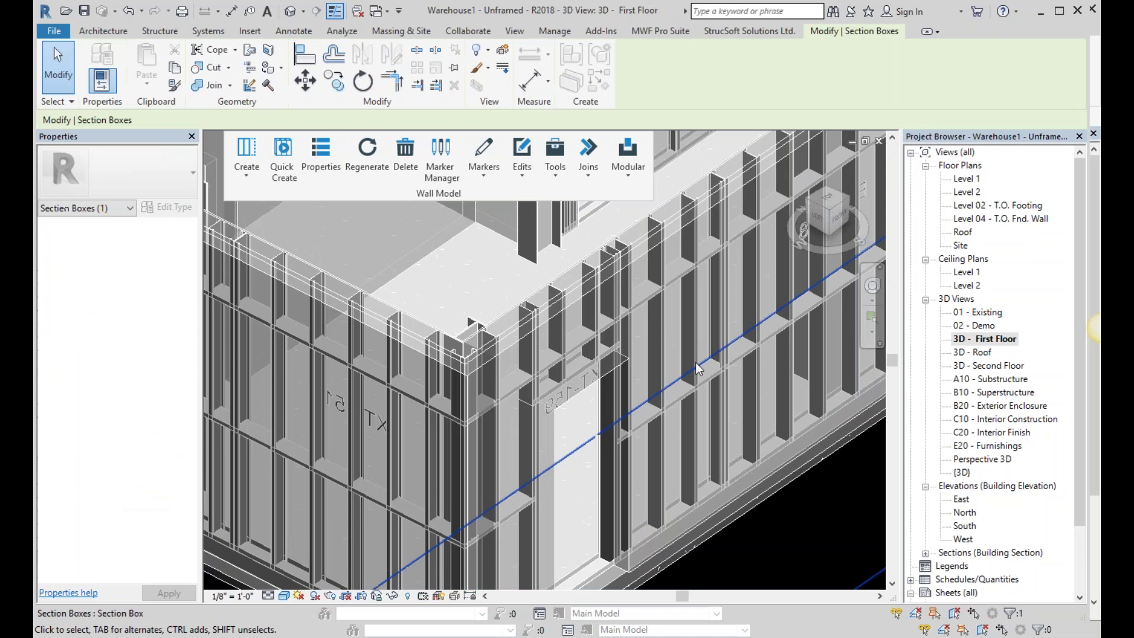
Select studs and columns beside the door opening while orbiting around them.
{"action": "left_click", "coordinate": [690, 384]}
{"action": "left_click", "coordinate": [622, 492], "text": "ctrl"}
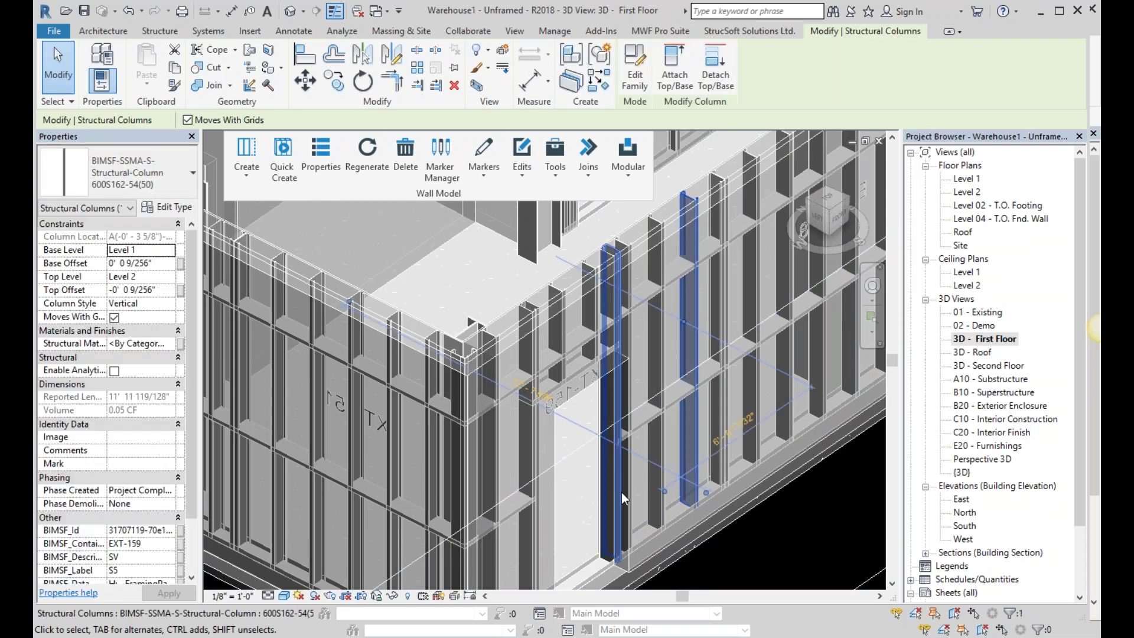
{"action": "scroll", "coordinate": [621, 492], "scroll_direction": "up", "scroll_amount": 1}
{"action": "mouse_move", "coordinate": [484, 473]}
{"action": "middle_mouse_down"}
{"action": "mouse_move", "coordinate": [494, 498]}
{"action": "mouse_move", "coordinate": [466, 481]}
{"action": "middle_mouse_up"}
{"action": "middle_click_drag", "start_coordinate": [473, 366], "coordinate": [504, 354], "text": "shift"}
{"action": "left_click", "coordinate": [504, 354], "text": "ctrl"}
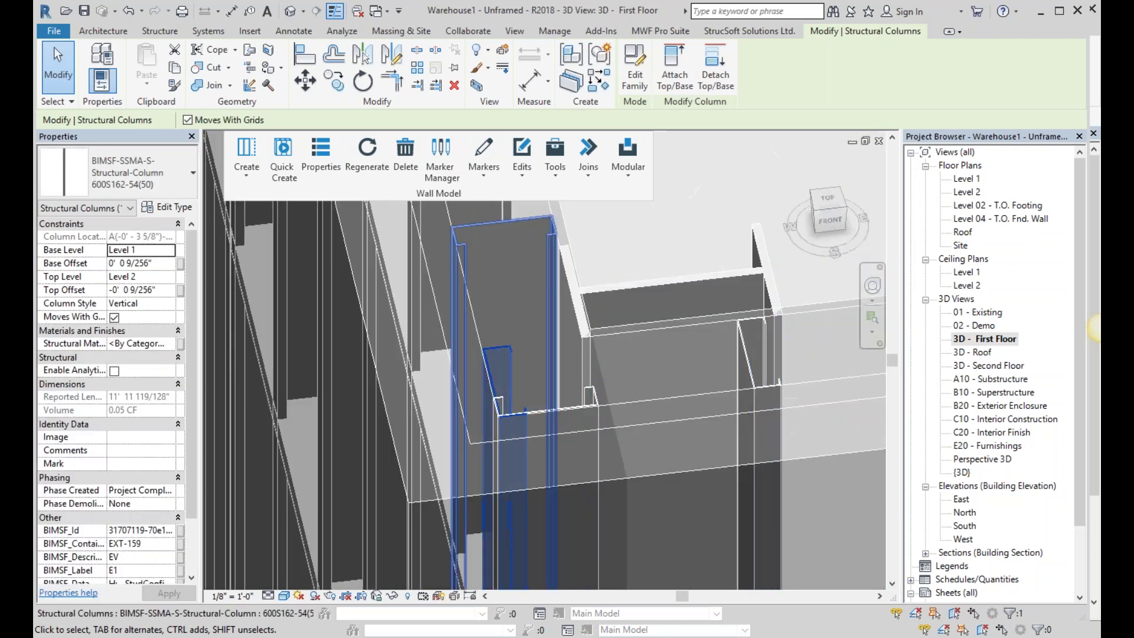
{"action": "left_click", "coordinate": [527, 370], "text": "ctrl"}
{"action": "left_click", "coordinate": [527, 371], "text": "ctrl"}
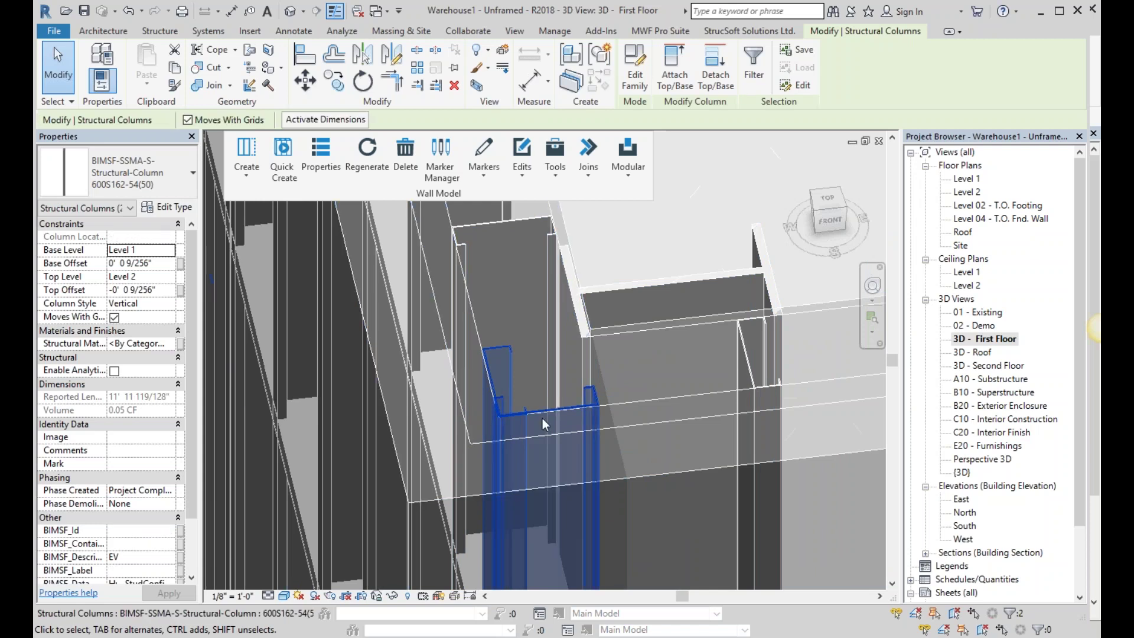
{"action": "middle_click_drag", "start_coordinate": [585, 437], "coordinate": [632, 408], "text": "shift"}
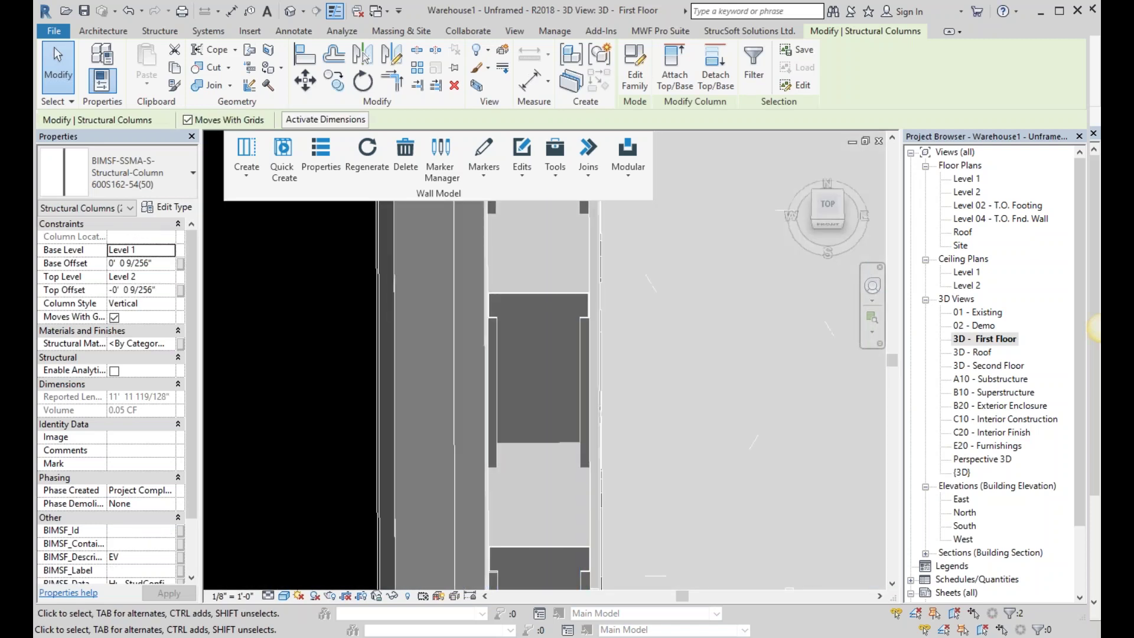
{"action": "middle_click_drag", "start_coordinate": [650, 284], "coordinate": [669, 203]}
From the TOP view, select the bottom and left corner exterior walls and open MWF Joins.
{"action": "left_click", "coordinate": [830, 216]}
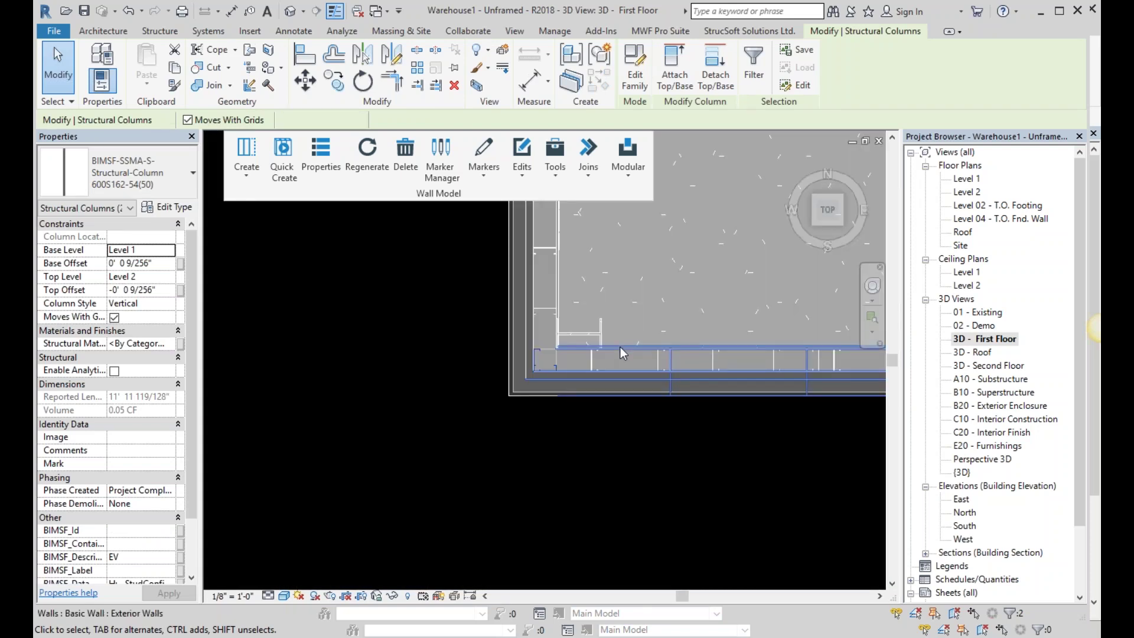
{"action": "left_click", "coordinate": [620, 348]}
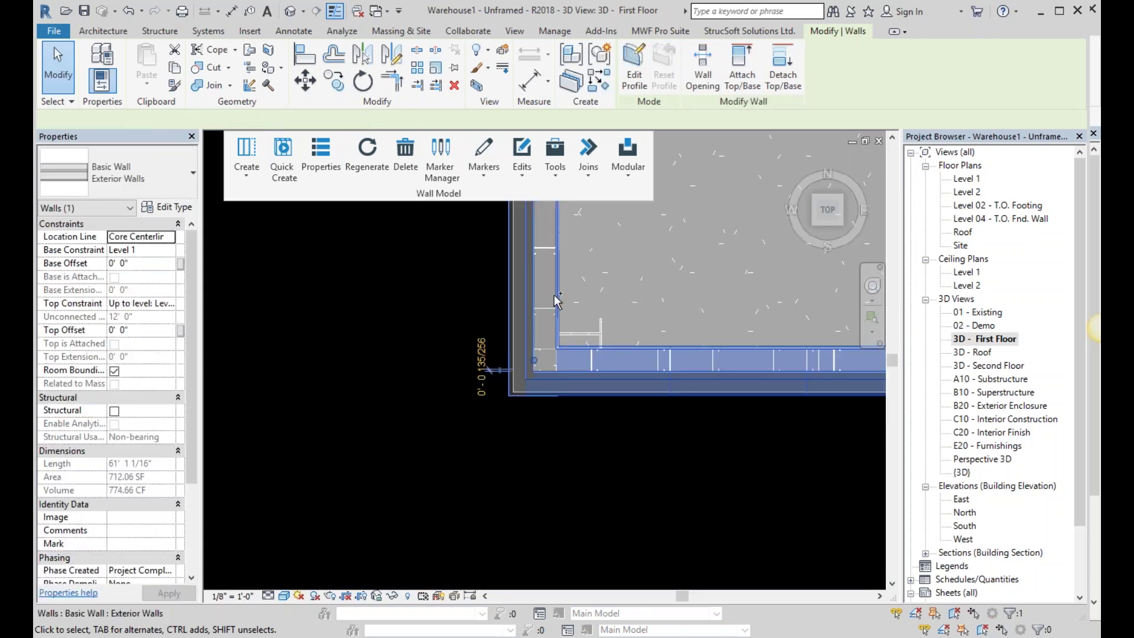
{"action": "left_click", "coordinate": [519, 272], "text": "ctrl"}
{"action": "left_click", "coordinate": [593, 169]}
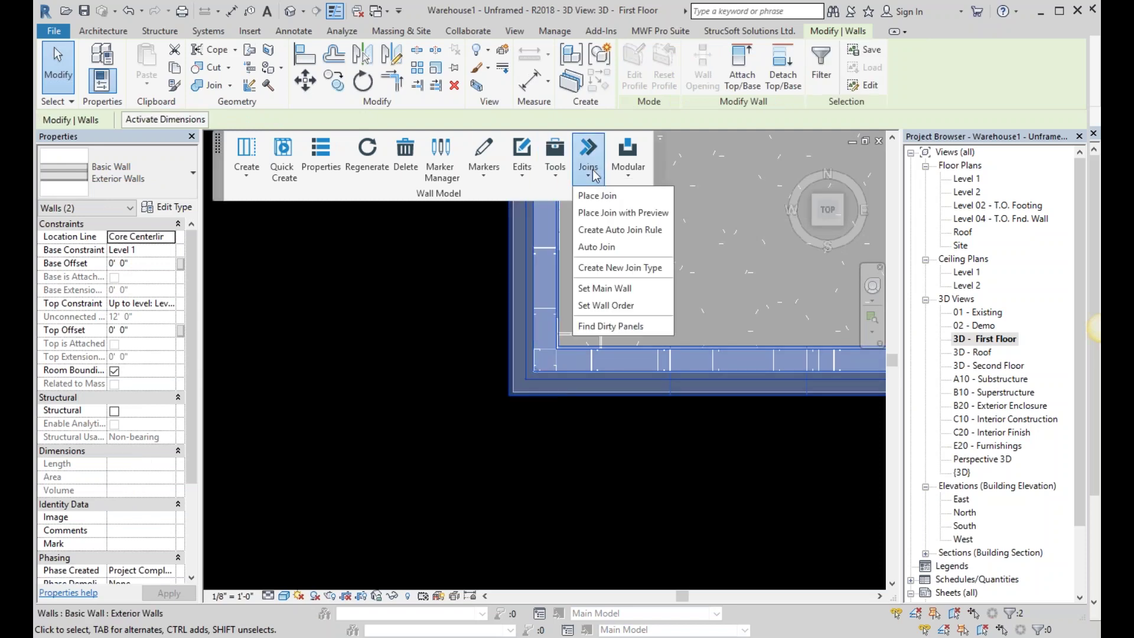
Place a Corner - 2W - Any - Perpendicular join, comparing definitions before choosing LGS L-ANY TYPICAL A [J101].
{"action": "left_click", "coordinate": [644, 194]}
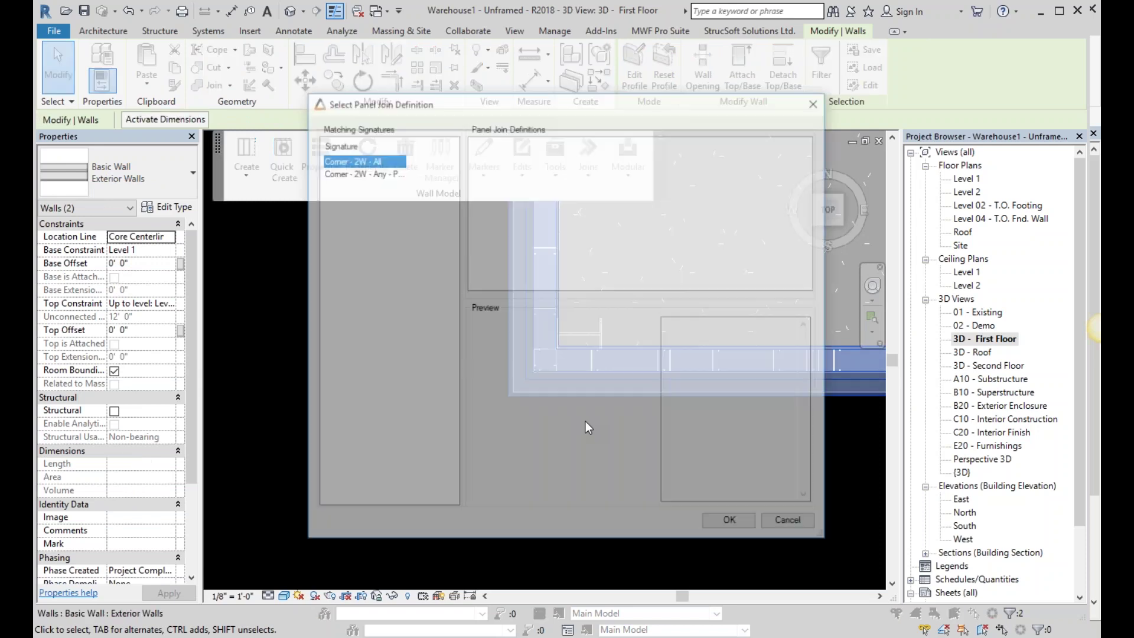
{"action": "left_click", "coordinate": [358, 172]}
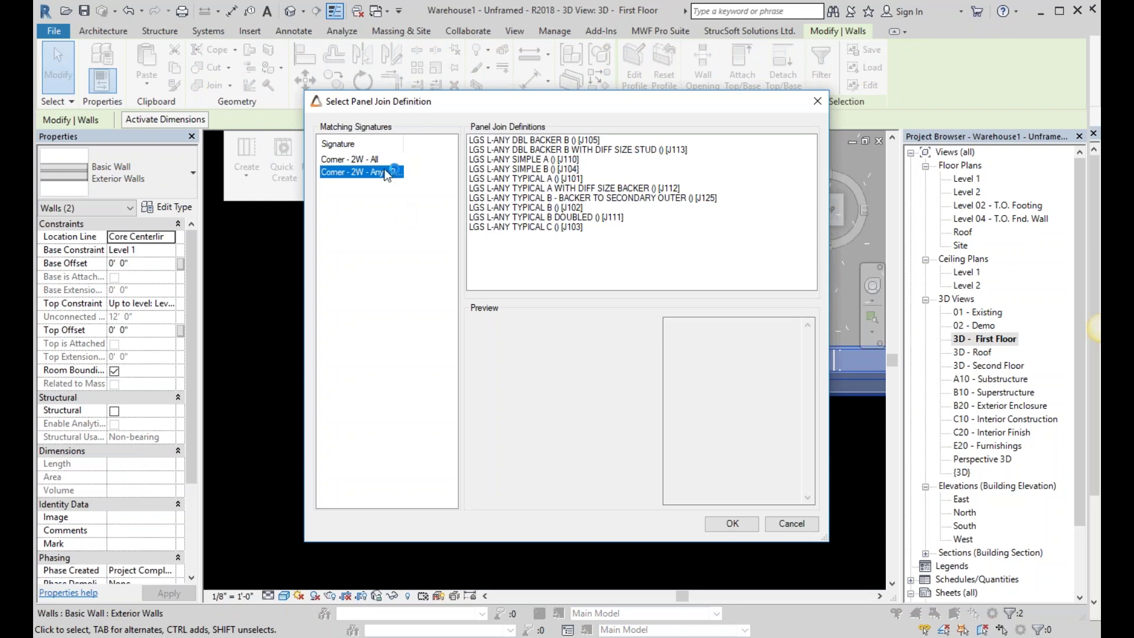
{"action": "left_click_drag", "start_coordinate": [404, 145], "coordinate": [454, 144]}
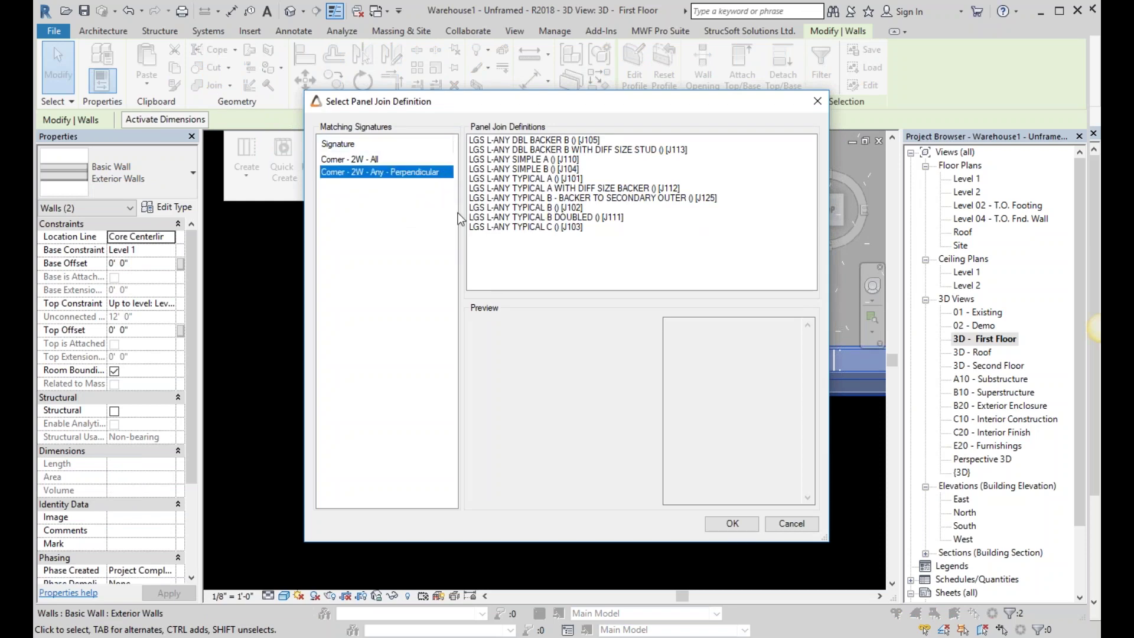
{"action": "left_click", "coordinate": [573, 141]}
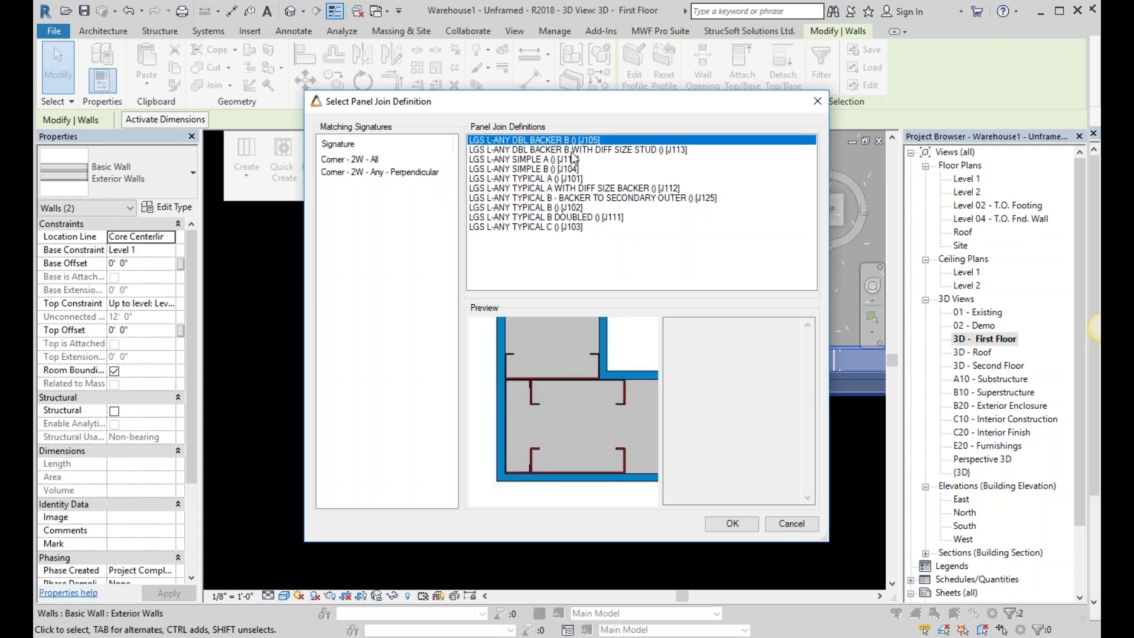
{"action": "key", "text": "Down"}
{"action": "key", "text": "Down"}
{"action": "key", "text": "Down"}
{"action": "key", "text": "Down"}
{"action": "key", "text": "Down"}
{"action": "key", "text": "Down"}
{"action": "key", "text": "Down"}
{"action": "key", "text": "Up"}
{"action": "key", "text": "Up"}
{"action": "key", "text": "Up"}
{"action": "key", "text": "Down"}
{"action": "key", "text": "Up"}
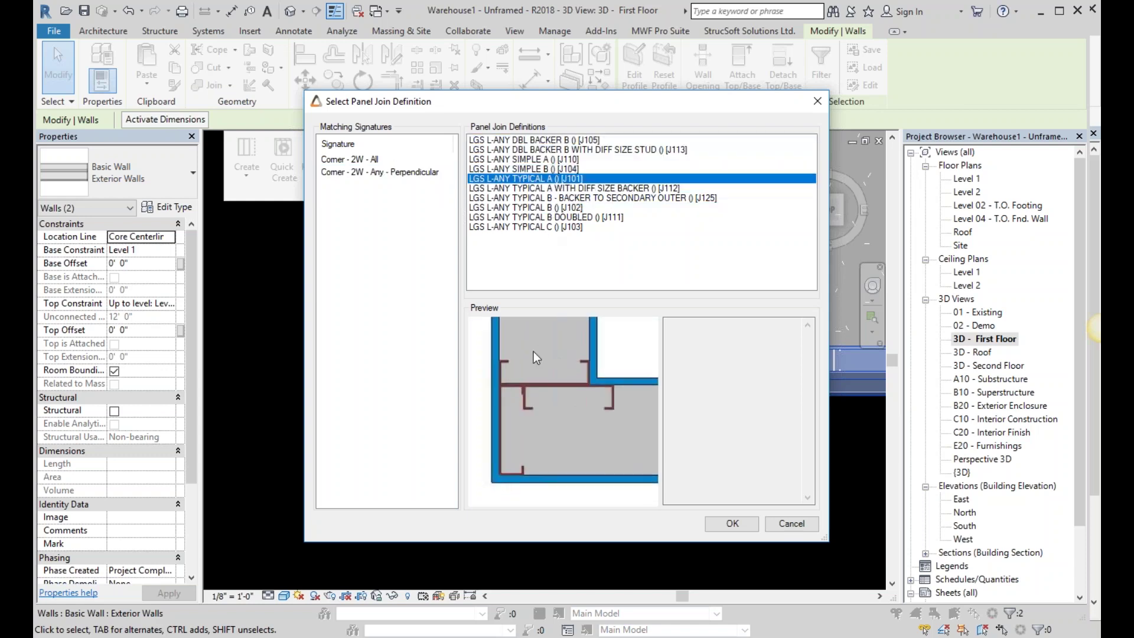
Apply the TYPICAL A corner join and orbit around the rebuilt corner framing.
{"action": "left_click", "coordinate": [745, 527]}
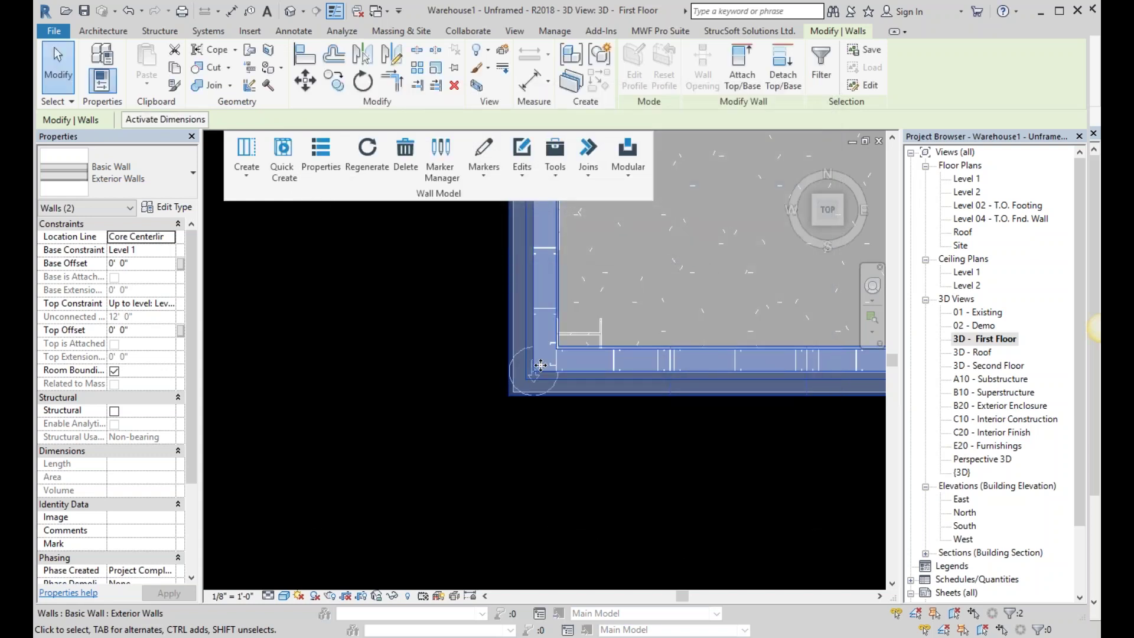
{"action": "scroll", "coordinate": [583, 346], "scroll_direction": "up", "scroll_amount": 3}
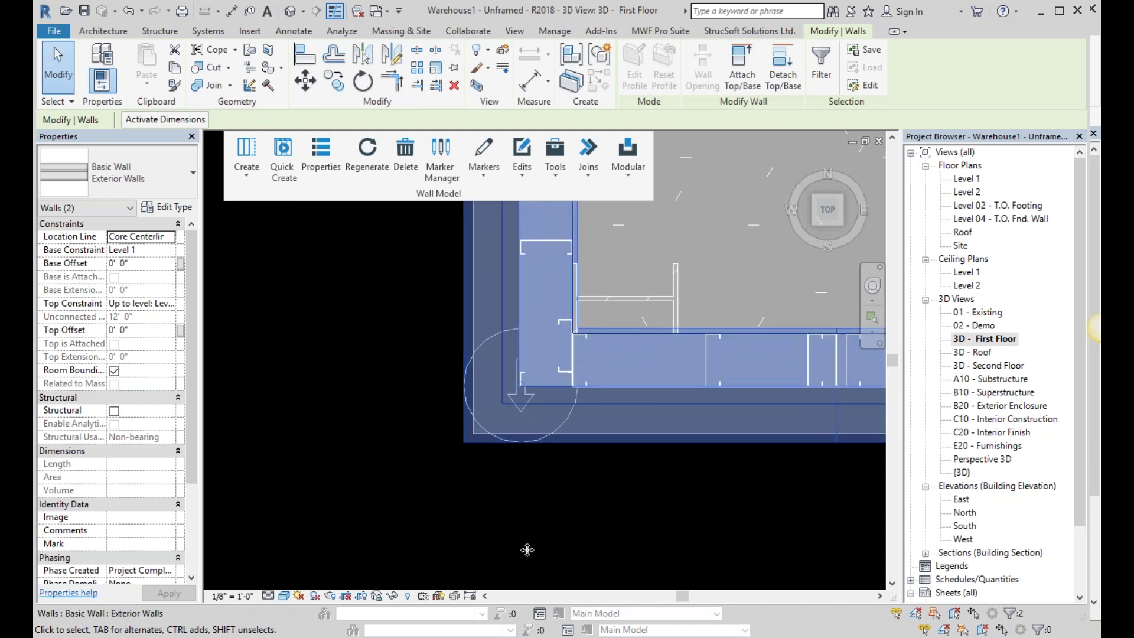
{"action": "left_click", "coordinate": [439, 499]}
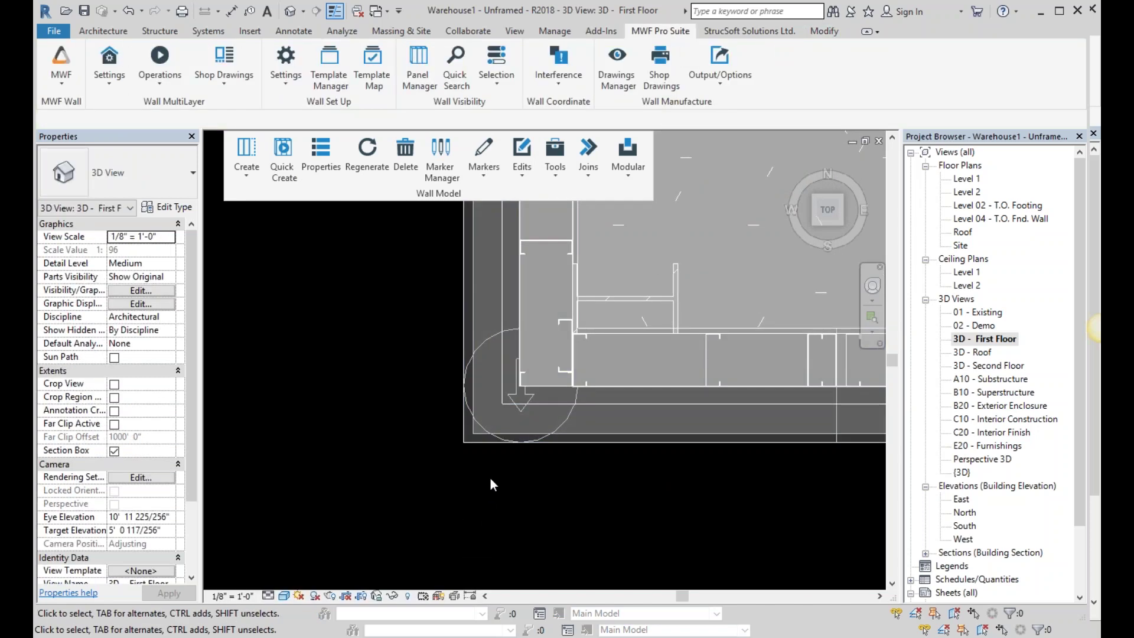
{"action": "scroll", "coordinate": [491, 477], "scroll_direction": "down", "scroll_amount": 2}
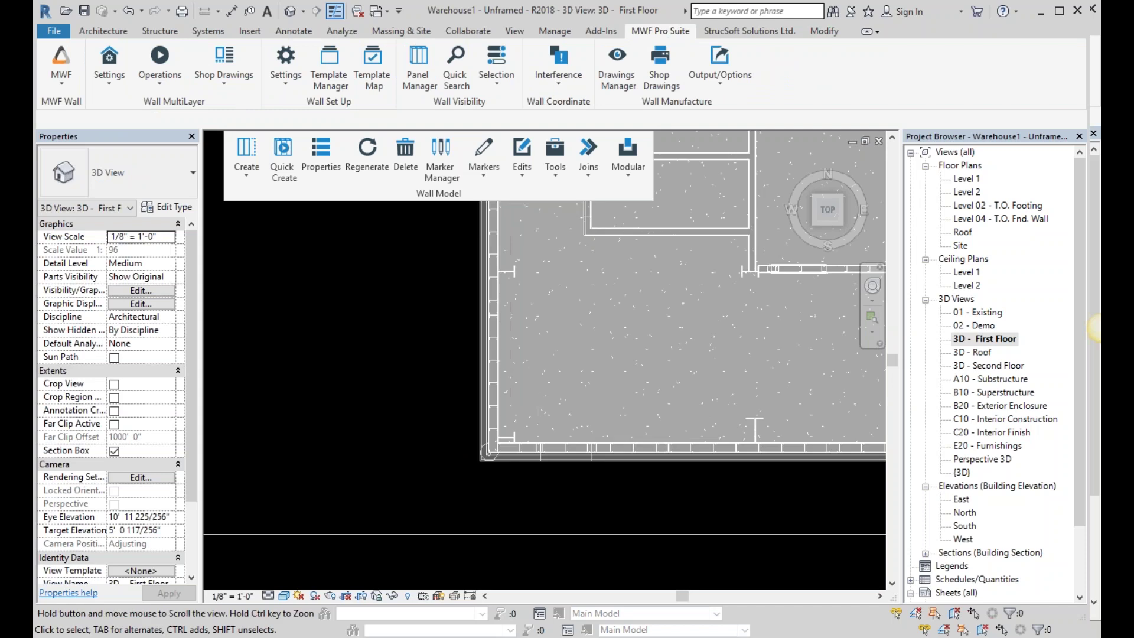
{"action": "middle_click_drag", "start_coordinate": [483, 465], "coordinate": [587, 451], "text": "shift"}
{"action": "scroll", "coordinate": [584, 343], "scroll_direction": "down", "scroll_amount": 2}
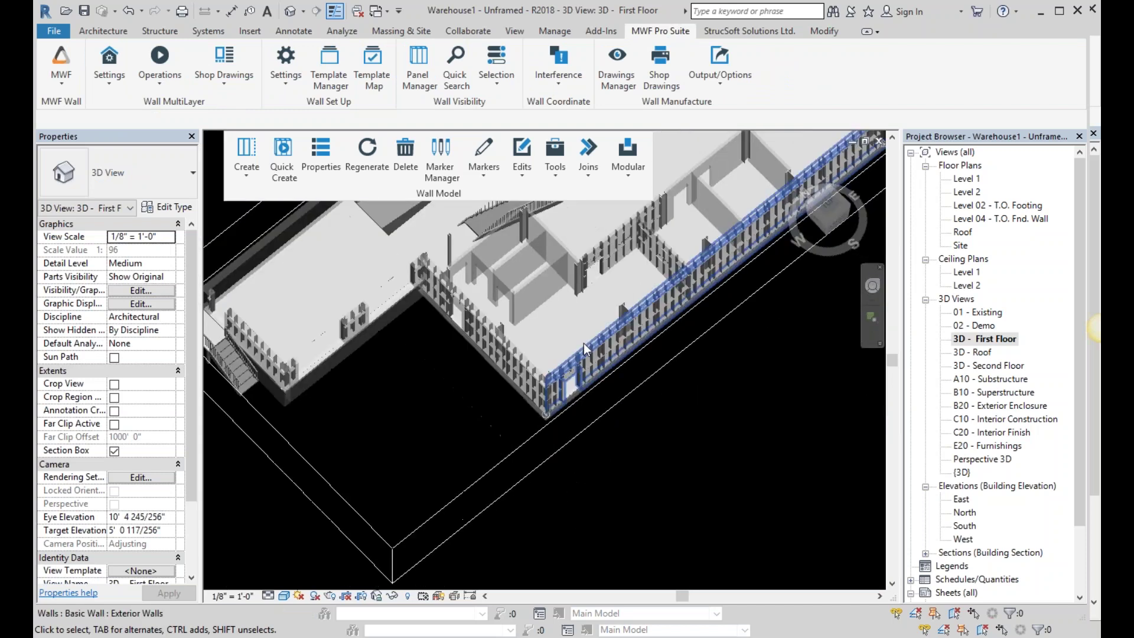
Zoom out, window-select then clear the framed model, and orbit to a lower front view.
{"action": "left_click", "coordinate": [588, 157]}
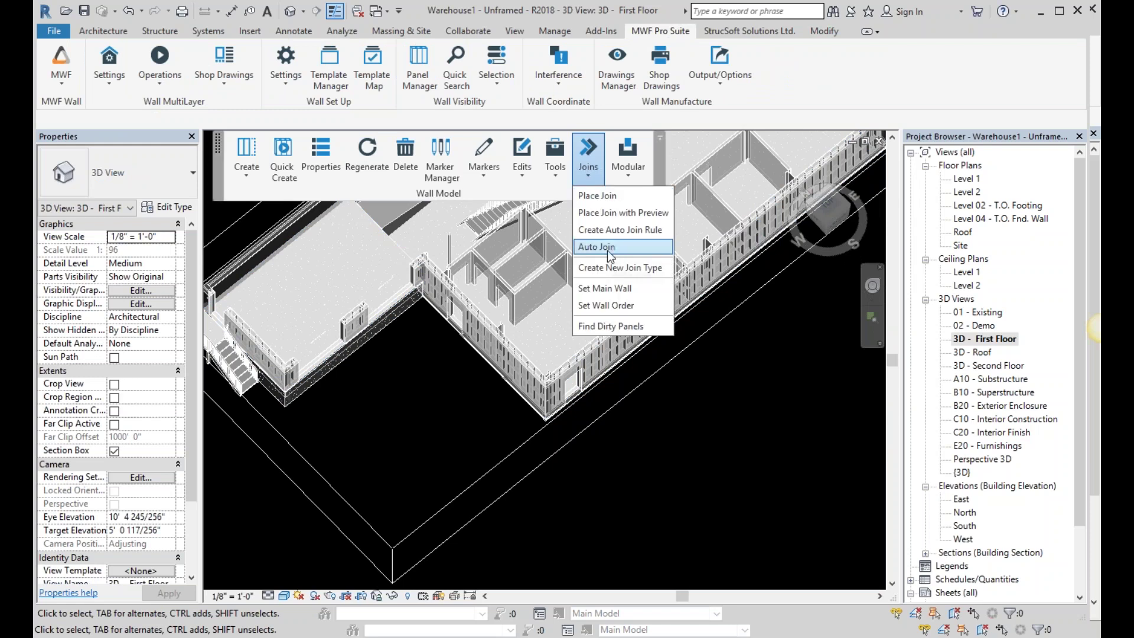
{"action": "scroll", "coordinate": [691, 502], "scroll_direction": "down", "scroll_amount": 3}
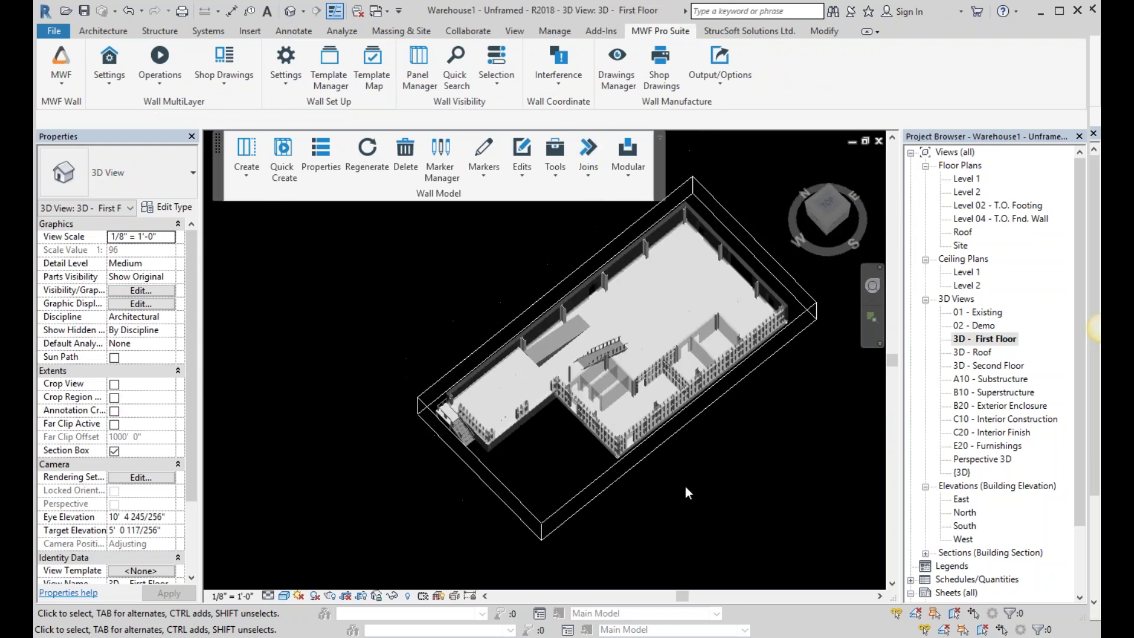
{"action": "scroll", "coordinate": [686, 487], "scroll_direction": "down", "scroll_amount": 2}
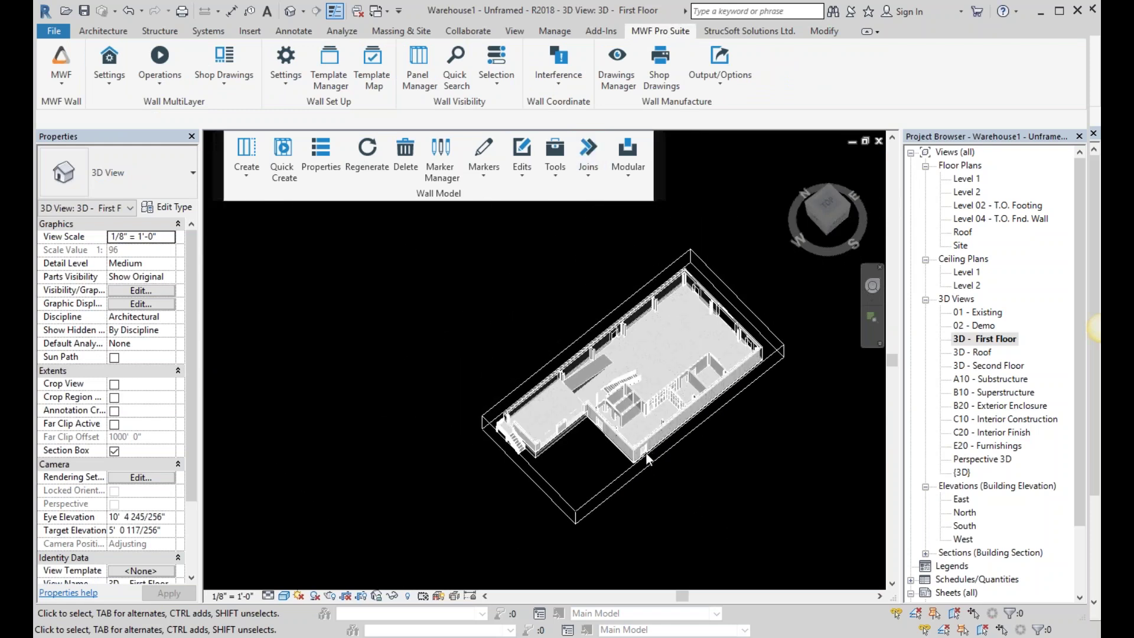
{"action": "scroll", "coordinate": [646, 449], "scroll_direction": "up", "scroll_amount": 2}
{"action": "left_click_drag", "start_coordinate": [798, 534], "coordinate": [360, 278]}
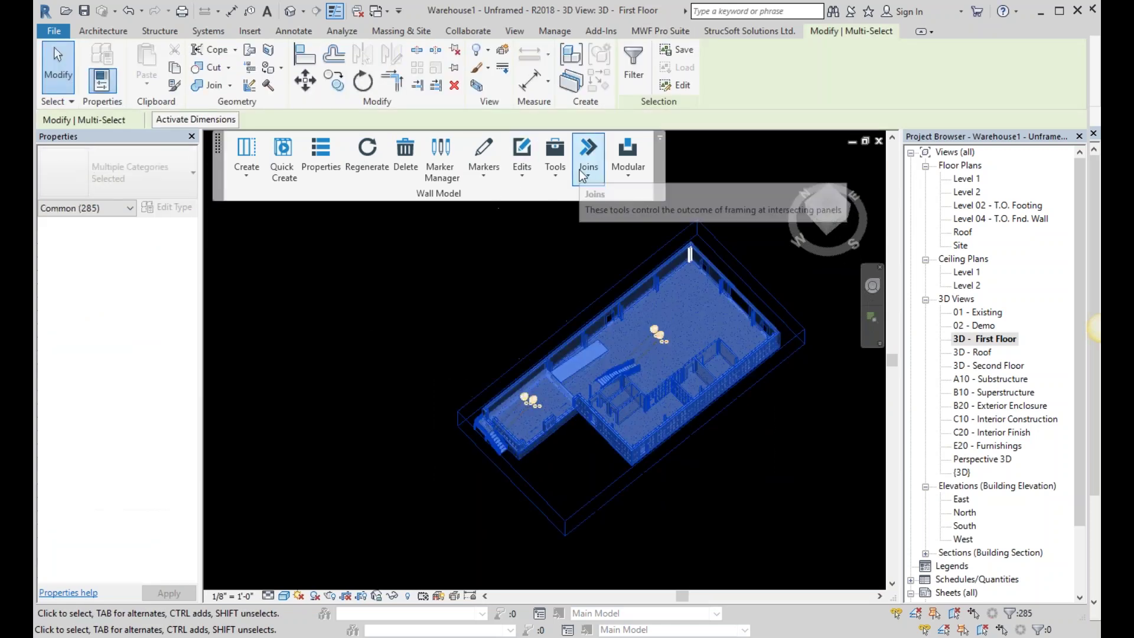
{"action": "key", "text": "Escape"}
{"action": "middle_click_drag", "start_coordinate": [642, 469], "coordinate": [596, 348], "text": "shift"}
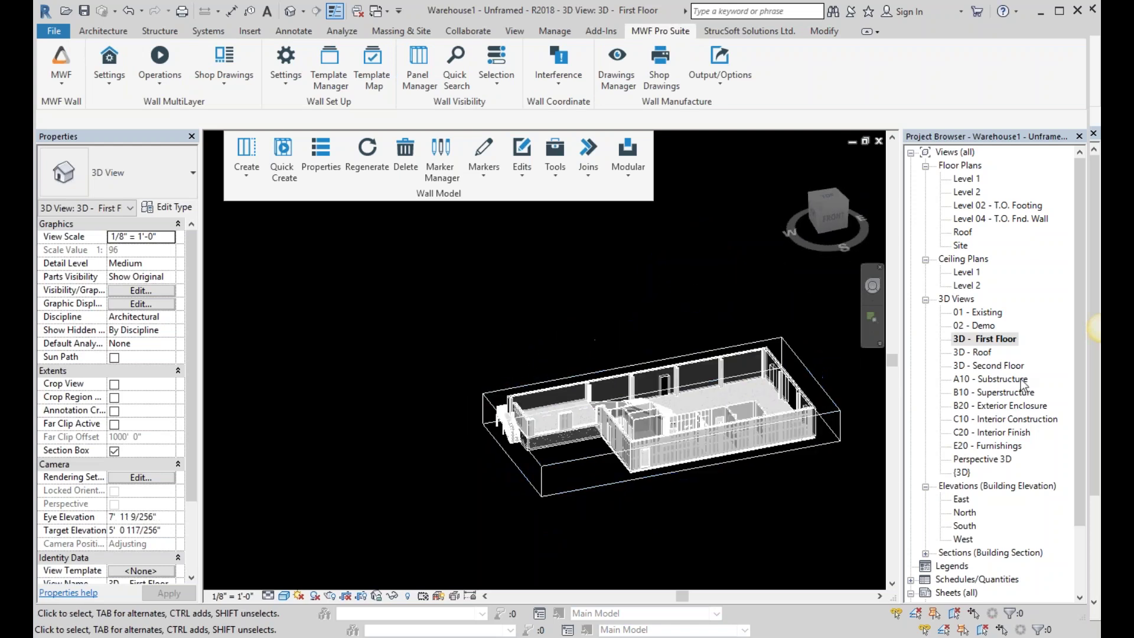
Load the MWF Truss + Rafters module and view the 3D - Roof view at an isometric angle.
{"action": "left_click", "coordinate": [70, 72]}
{"action": "left_click", "coordinate": [94, 102]}
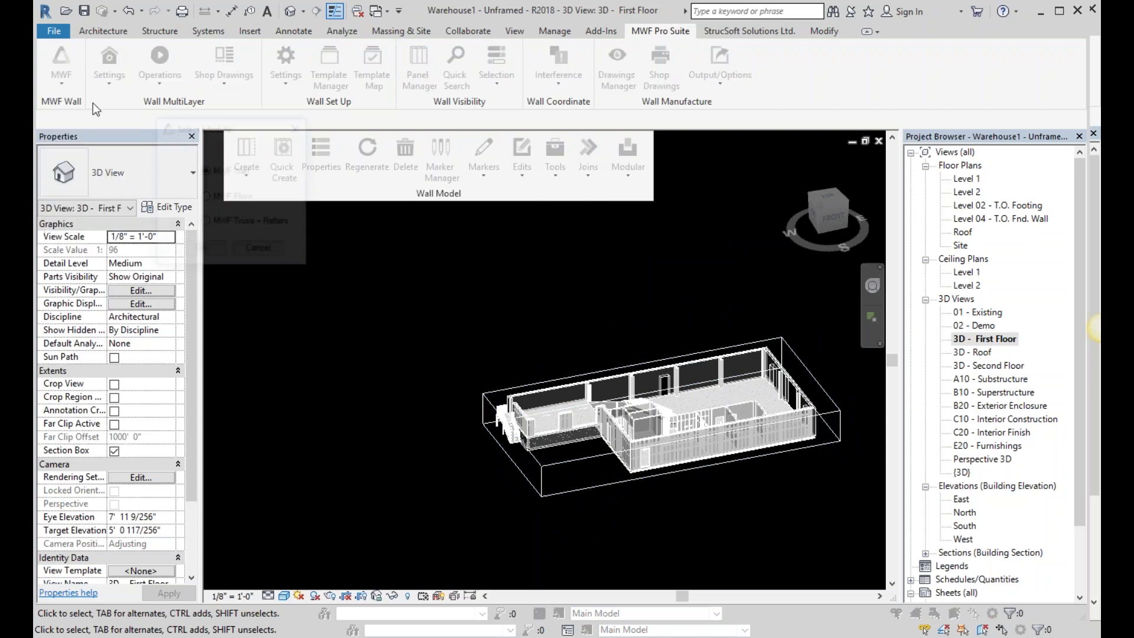
{"action": "left_click", "coordinate": [223, 222]}
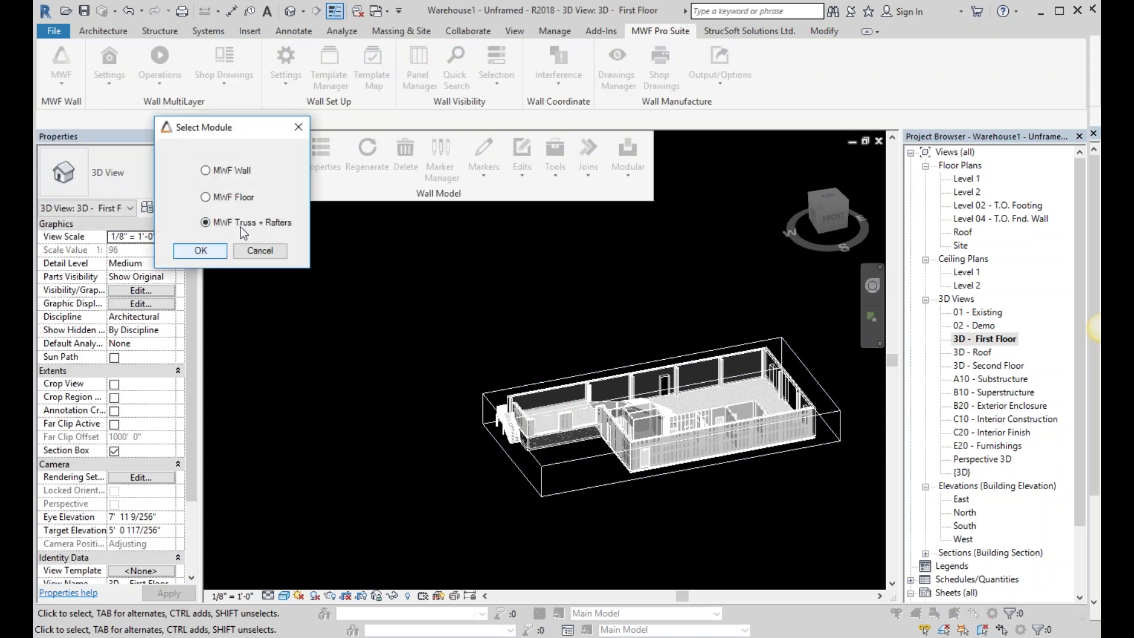
{"action": "left_click", "coordinate": [215, 248]}
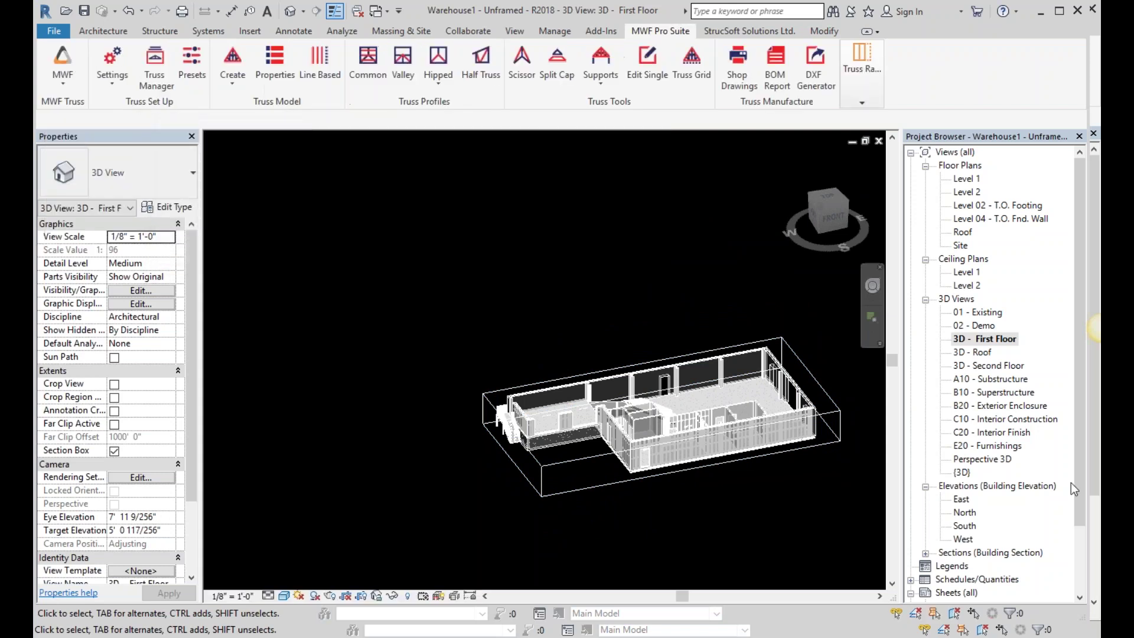
{"action": "double_click", "coordinate": [980, 352]}
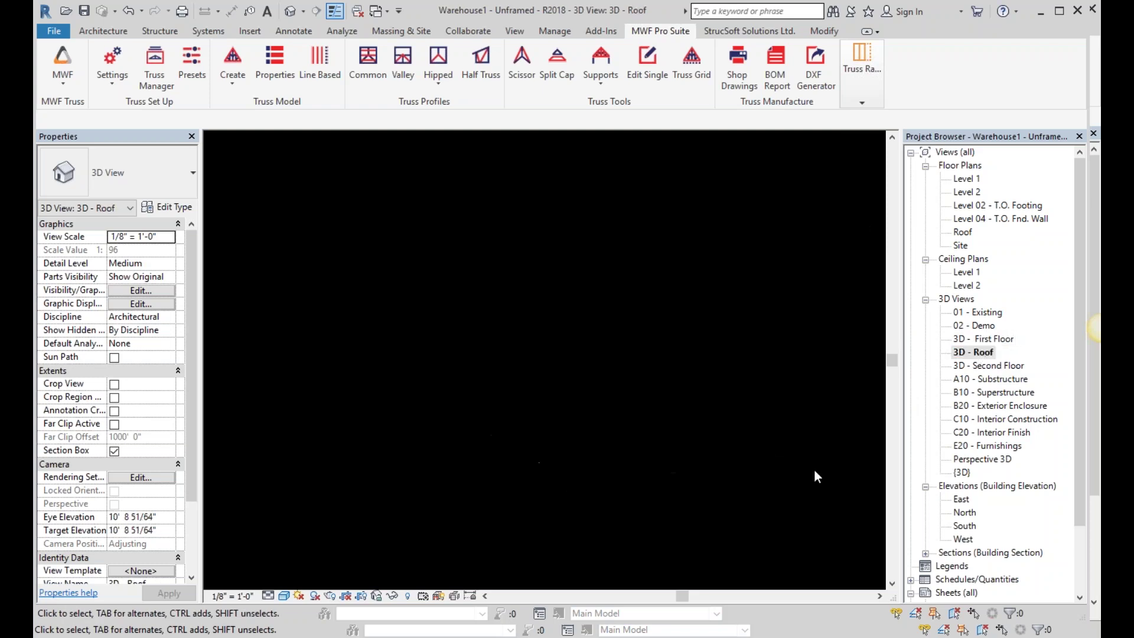
{"action": "mouse_move", "coordinate": [432, 413]}
{"action": "middle_mouse_down", "text": "shift"}
{"action": "mouse_move", "coordinate": [609, 512]}
{"action": "mouse_move", "coordinate": [650, 569]}
{"action": "mouse_move", "coordinate": [514, 511]}
{"action": "middle_mouse_up", "text": "shift"}
Isolate the MWFProTruss CT001 model group with HI and orbit around the lone truss.
{"action": "left_click", "coordinate": [458, 404]}
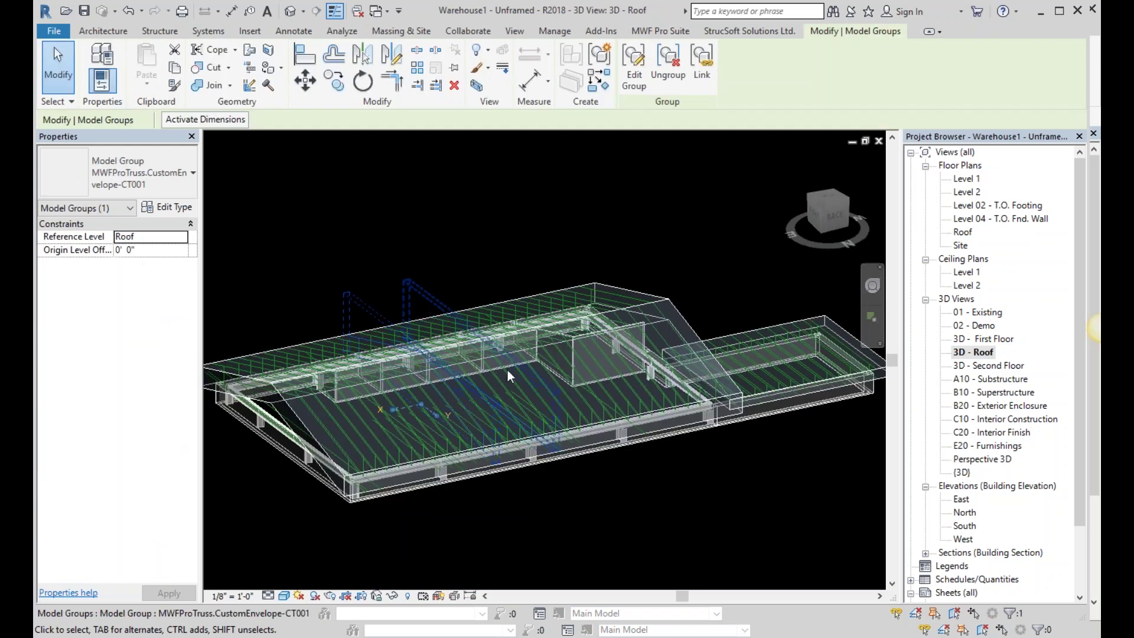
{"action": "key", "text": "h"}
{"action": "key", "text": "i"}
{"action": "middle_click_drag", "start_coordinate": [509, 403], "coordinate": [653, 368], "text": "shift"}
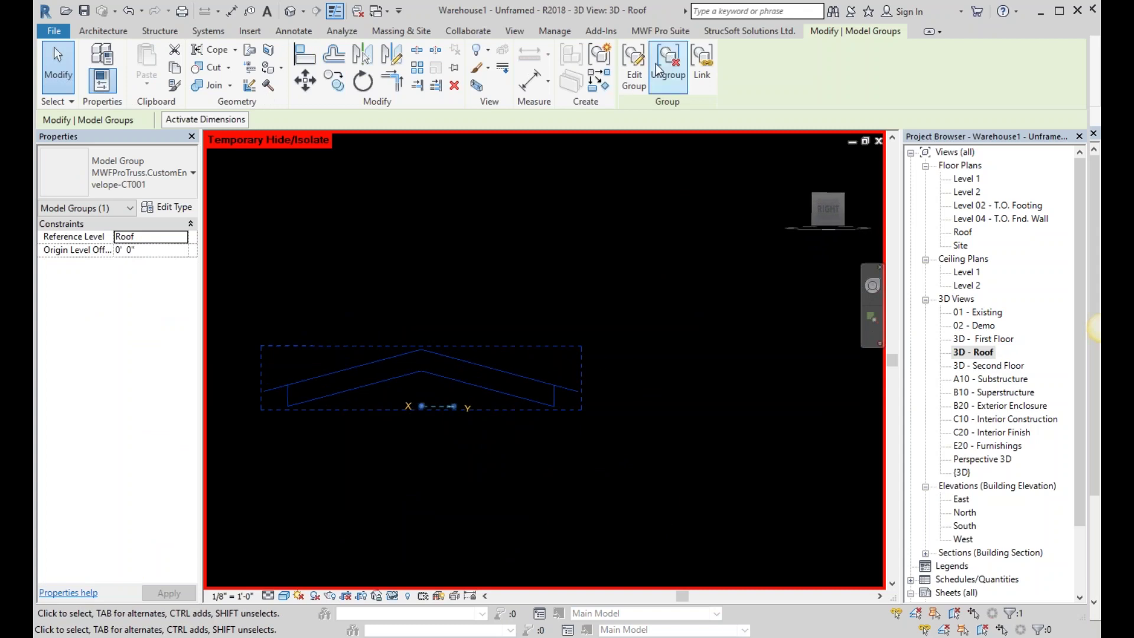
{"action": "left_click", "coordinate": [749, 31]}
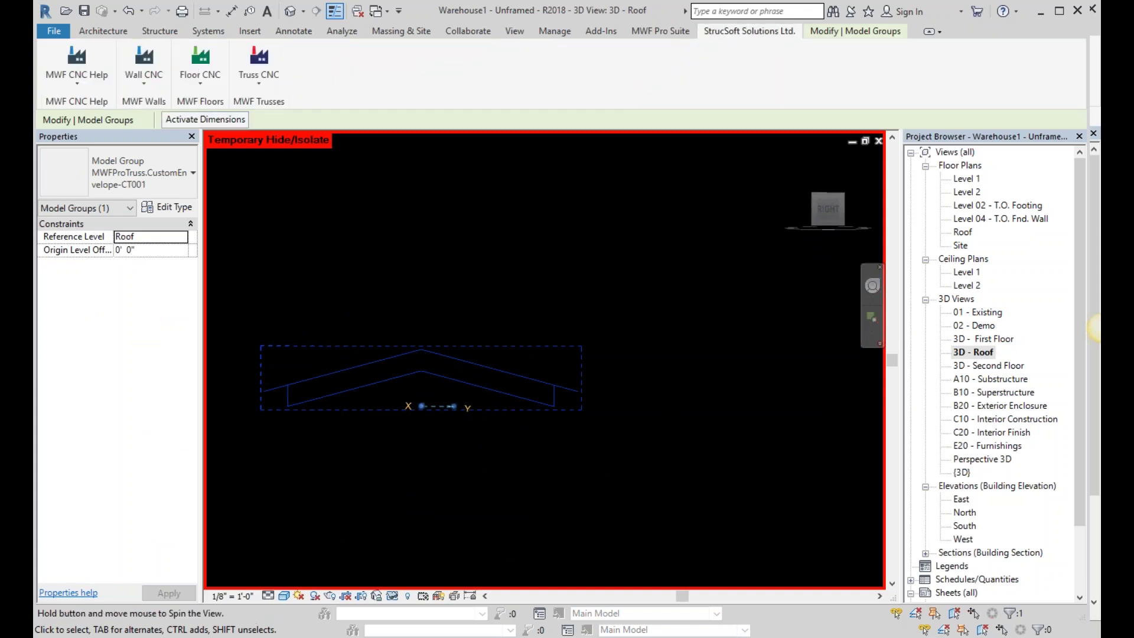
{"action": "middle_click_drag", "start_coordinate": [562, 491], "coordinate": [536, 500], "text": "shift"}
{"action": "scroll", "coordinate": [483, 460], "scroll_direction": "up", "scroll_amount": 3}
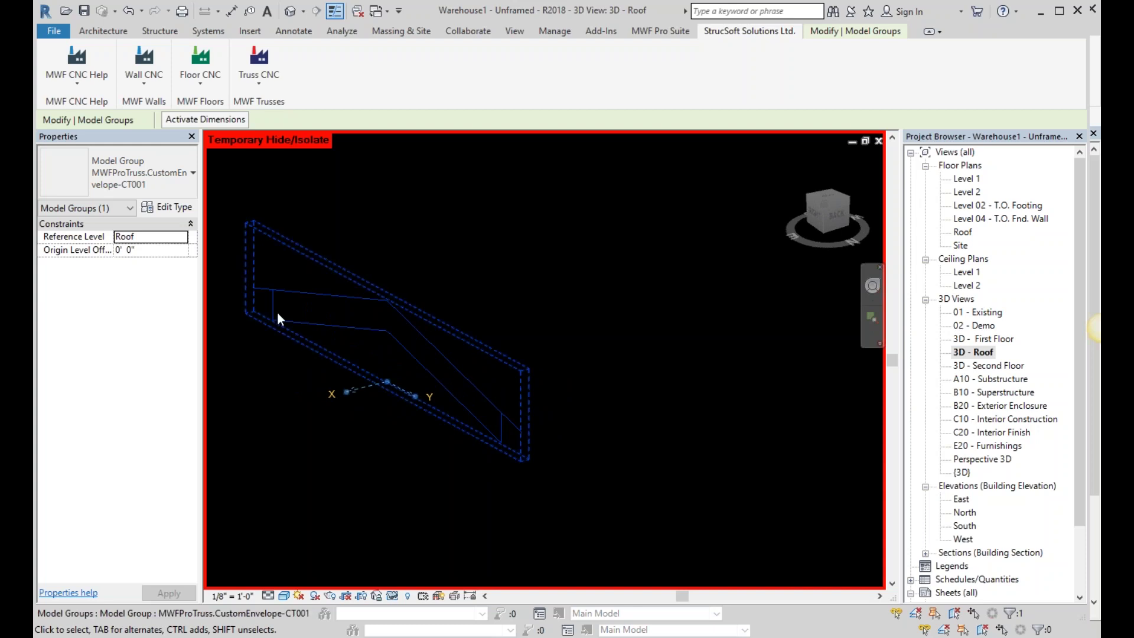
{"action": "left_click", "coordinate": [628, 346]}
{"action": "left_click", "coordinate": [502, 415]}
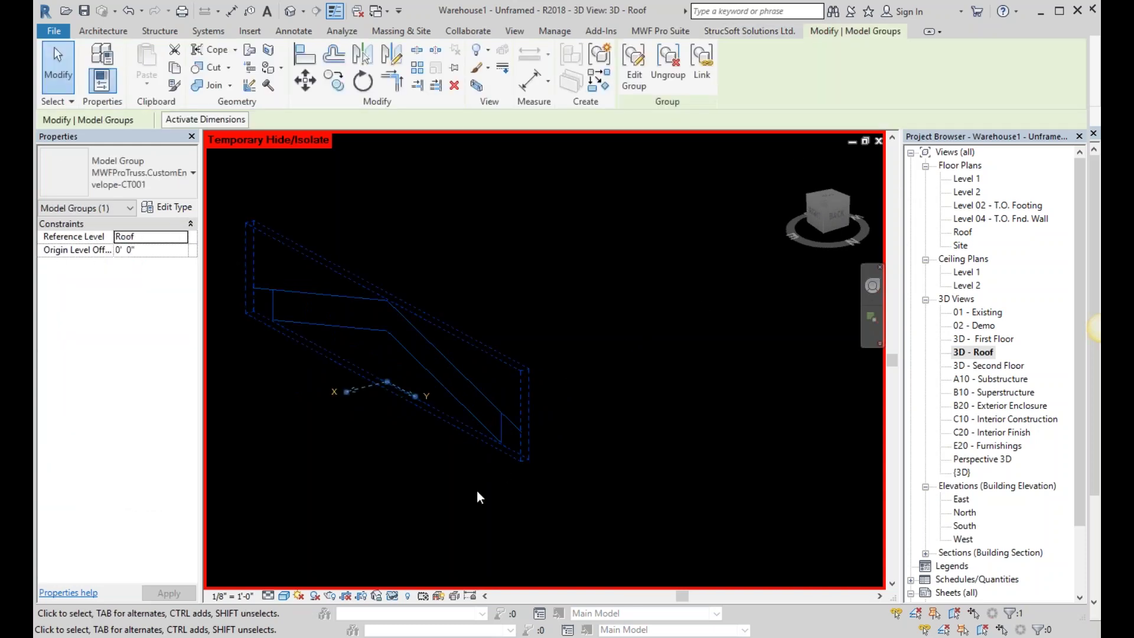
Start creating a truss from the CT001 group using the B2B Truss preset.
{"action": "left_click", "coordinate": [681, 33]}
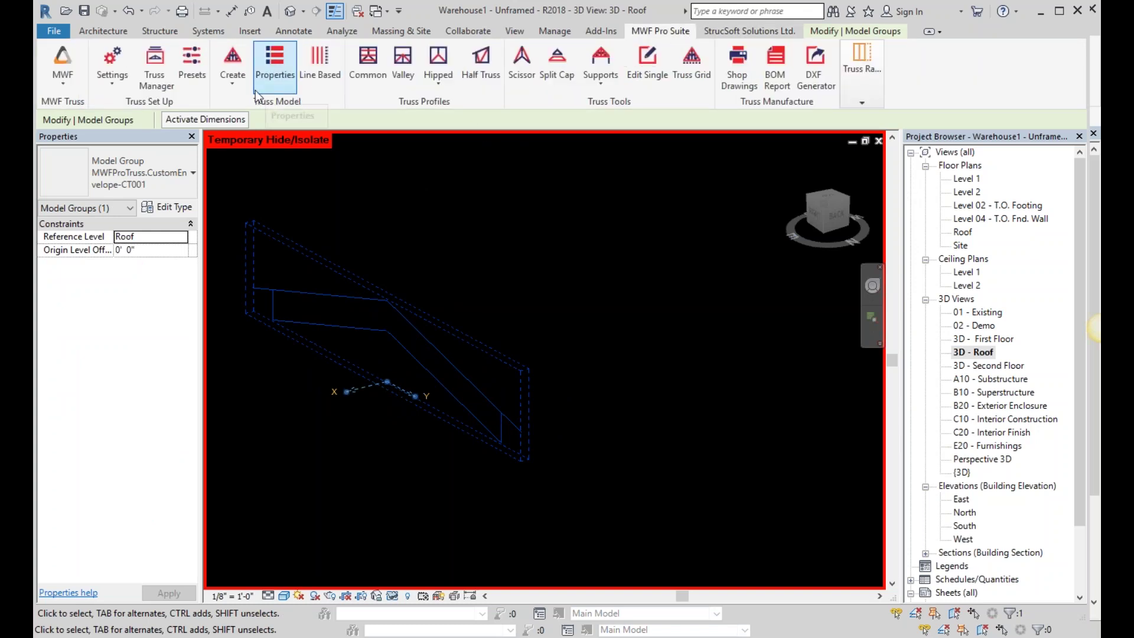
{"action": "left_click", "coordinate": [233, 62]}
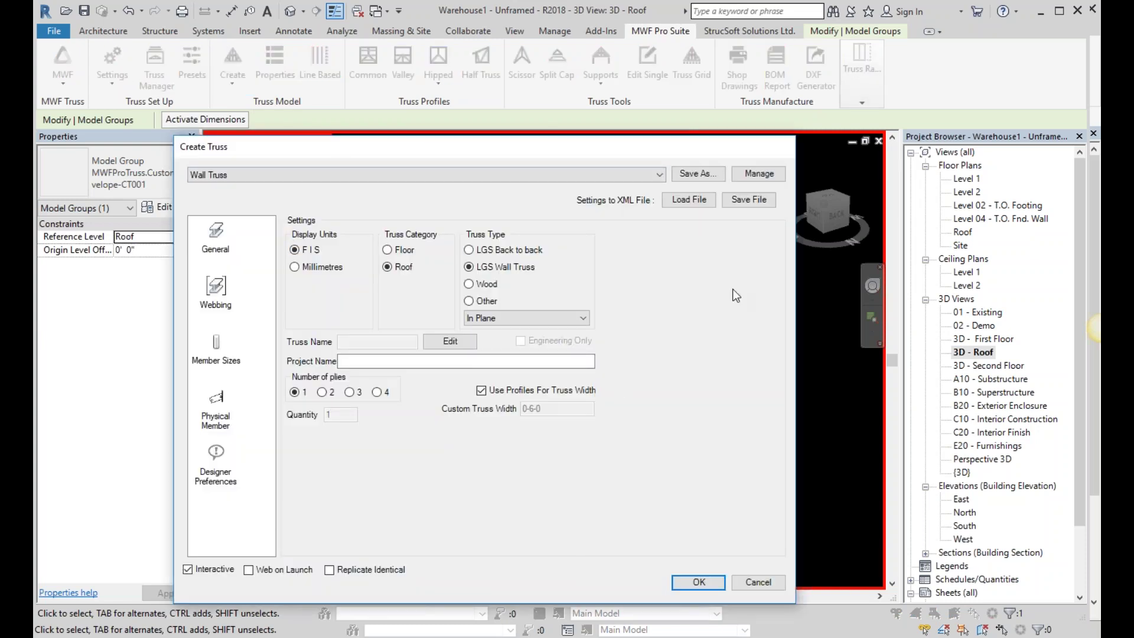
{"action": "left_click", "coordinate": [547, 174]}
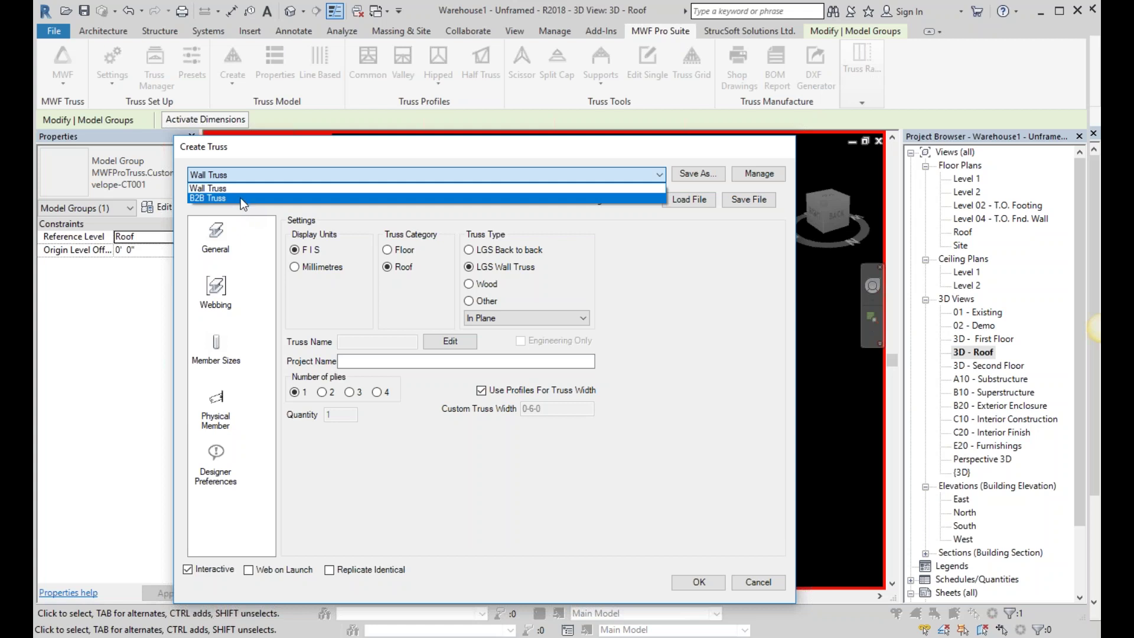
{"action": "left_click", "coordinate": [240, 197]}
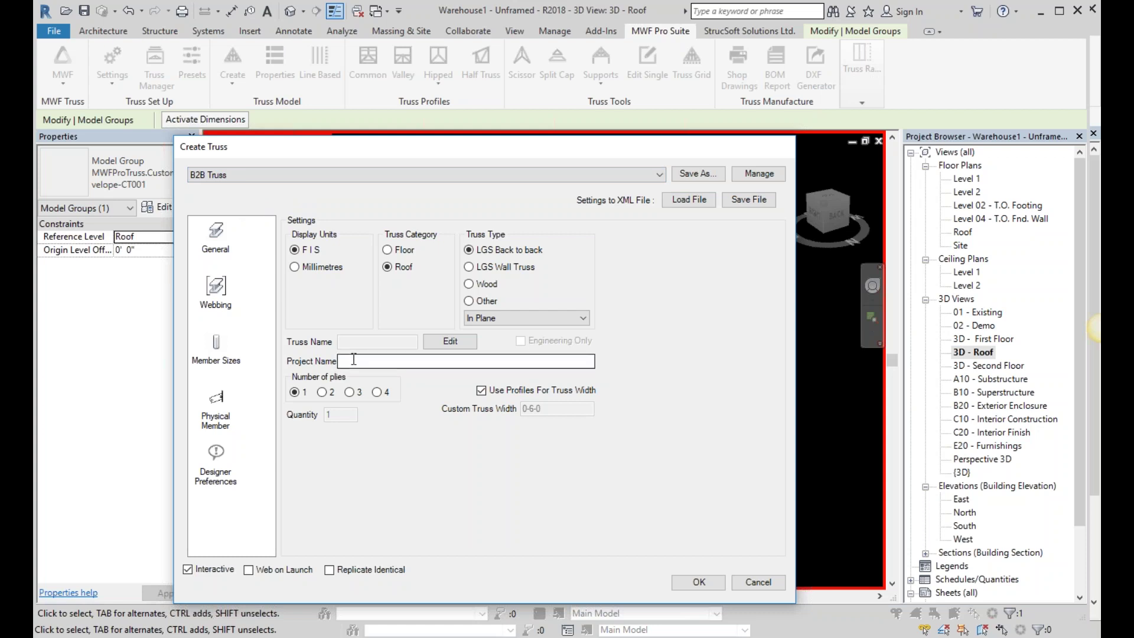
Review the Webbing, Member Sizes and Physical Member settings, then accept them.
{"action": "left_click", "coordinate": [217, 296]}
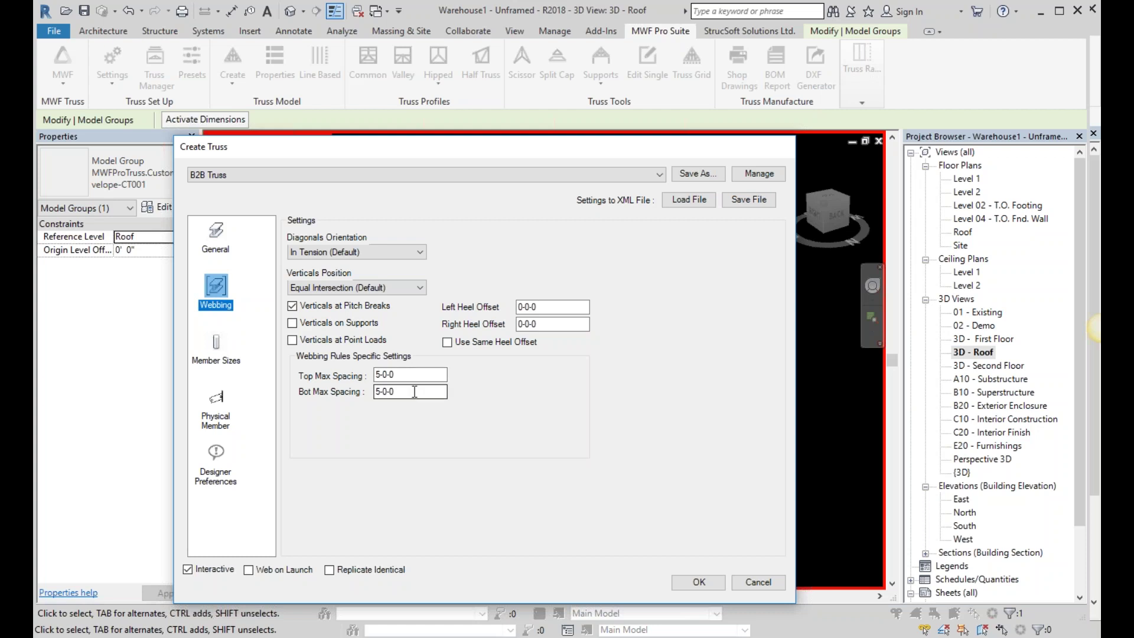
{"action": "left_click", "coordinate": [226, 365]}
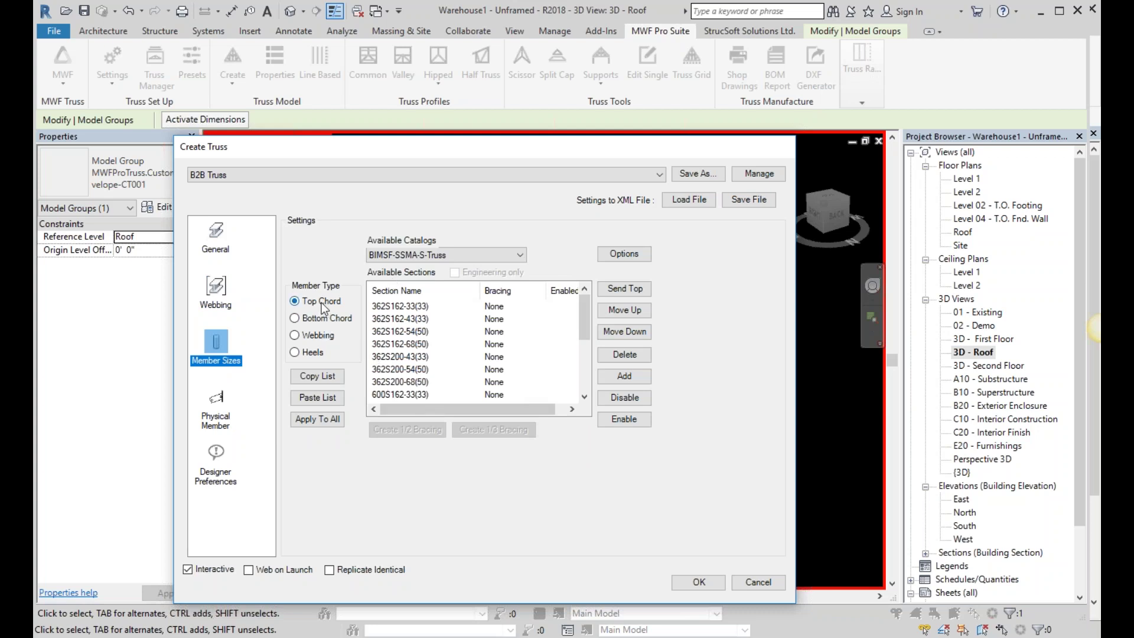
{"action": "left_click", "coordinate": [318, 320]}
{"action": "left_click", "coordinate": [319, 336]}
{"action": "left_click", "coordinate": [216, 411]}
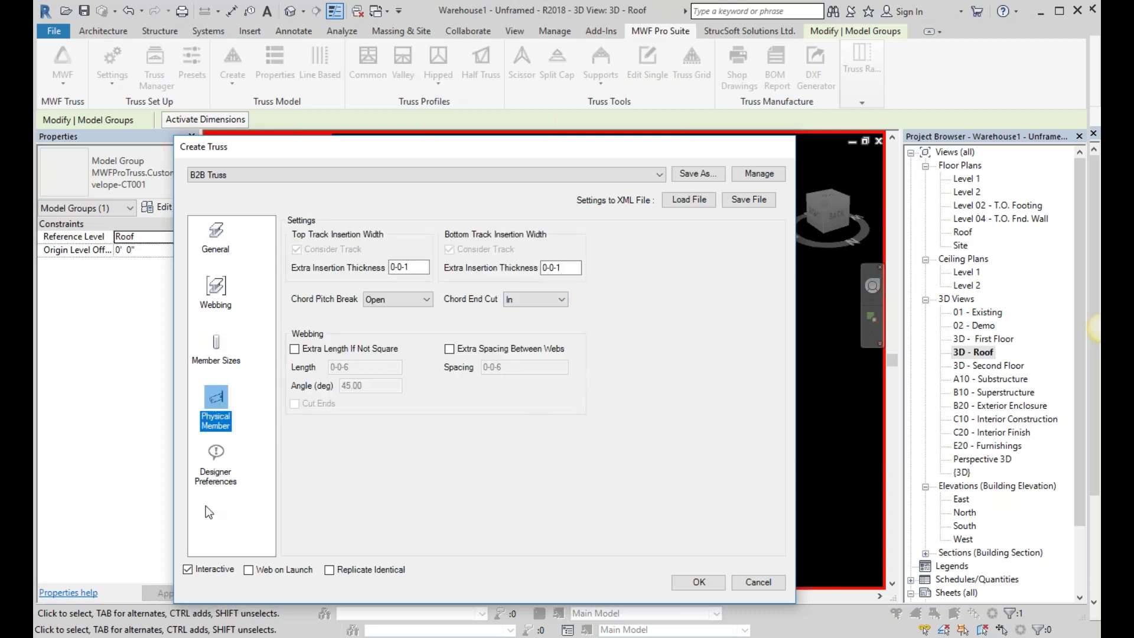
{"action": "left_click", "coordinate": [698, 582]}
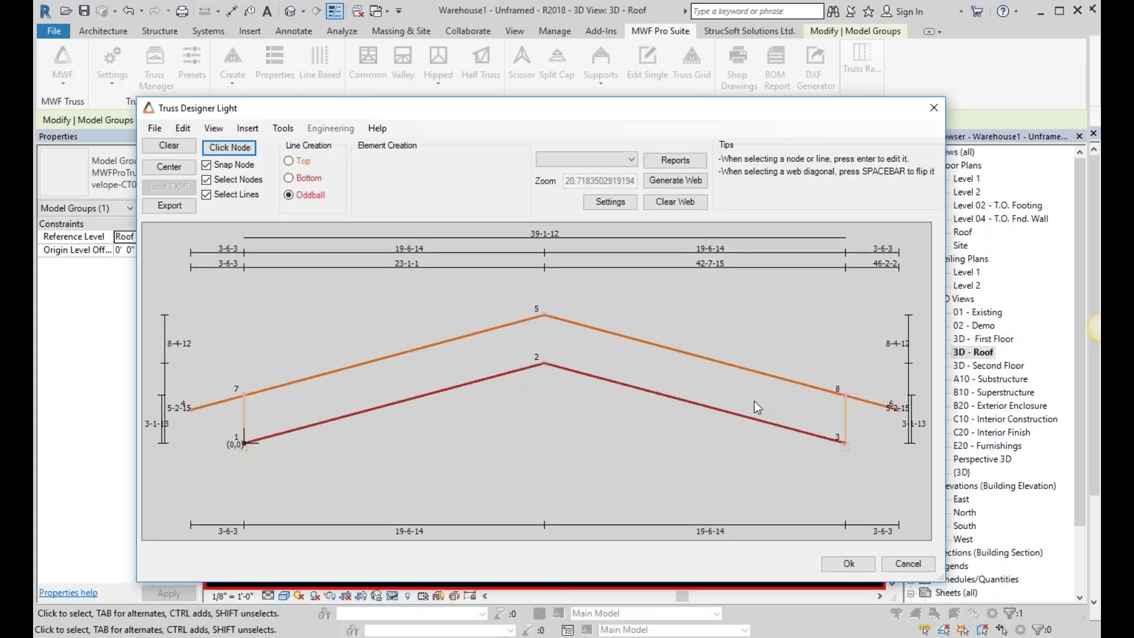
Generate the CT001 web members, flip the diagonal to run between nodes 17-18, and accept.
{"action": "left_click", "coordinate": [678, 182]}
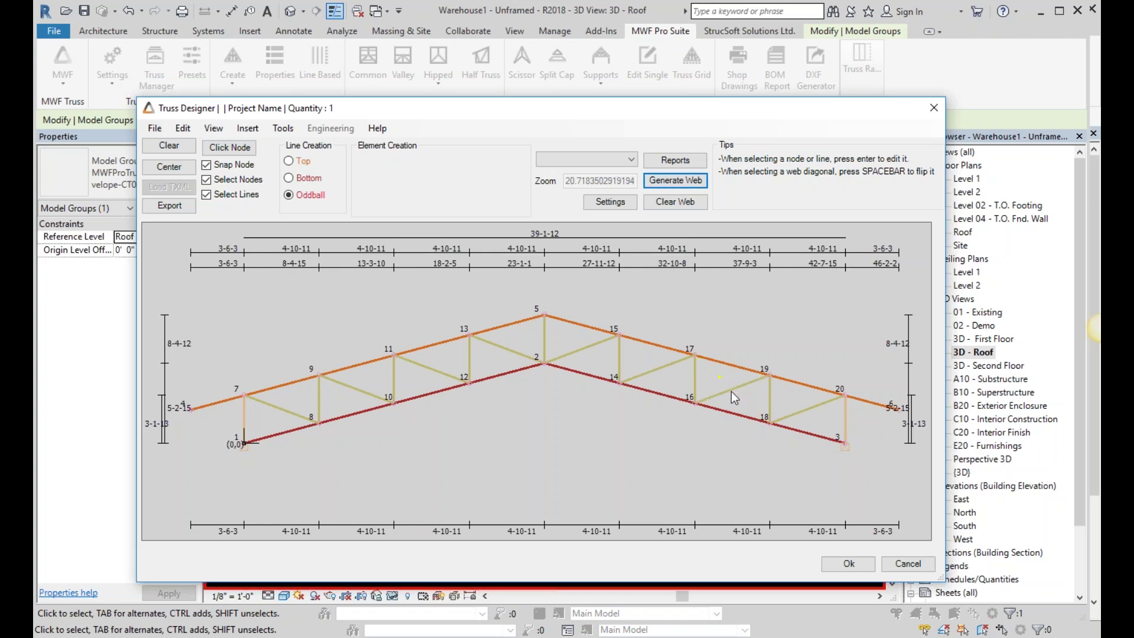
{"action": "left_click", "coordinate": [620, 202]}
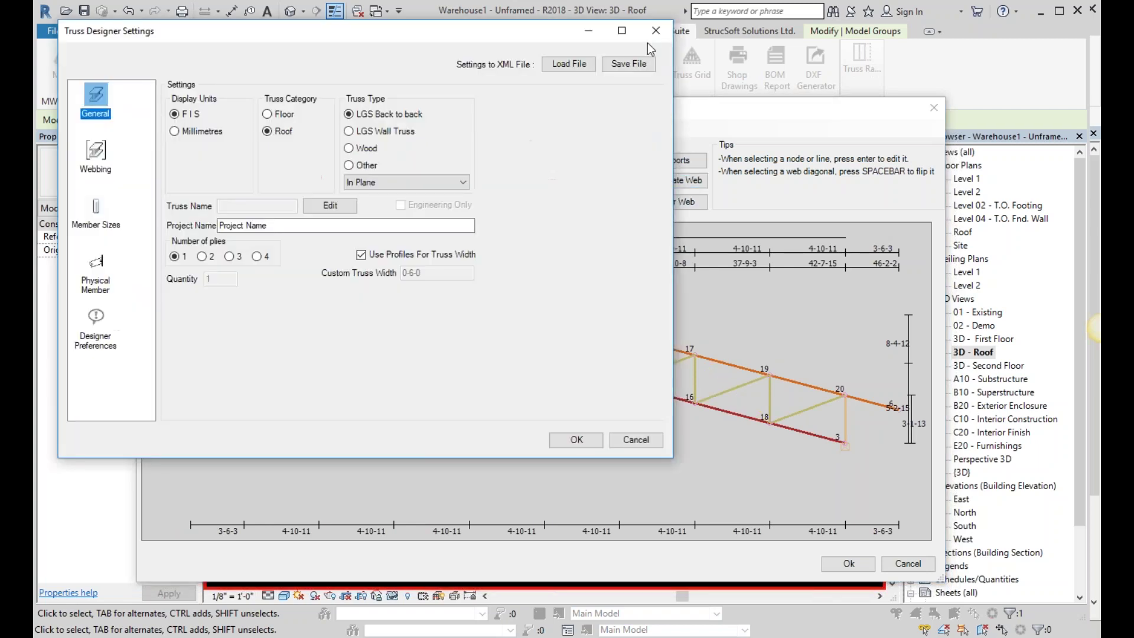
{"action": "left_click", "coordinate": [668, 18]}
{"action": "key", "text": "space"}
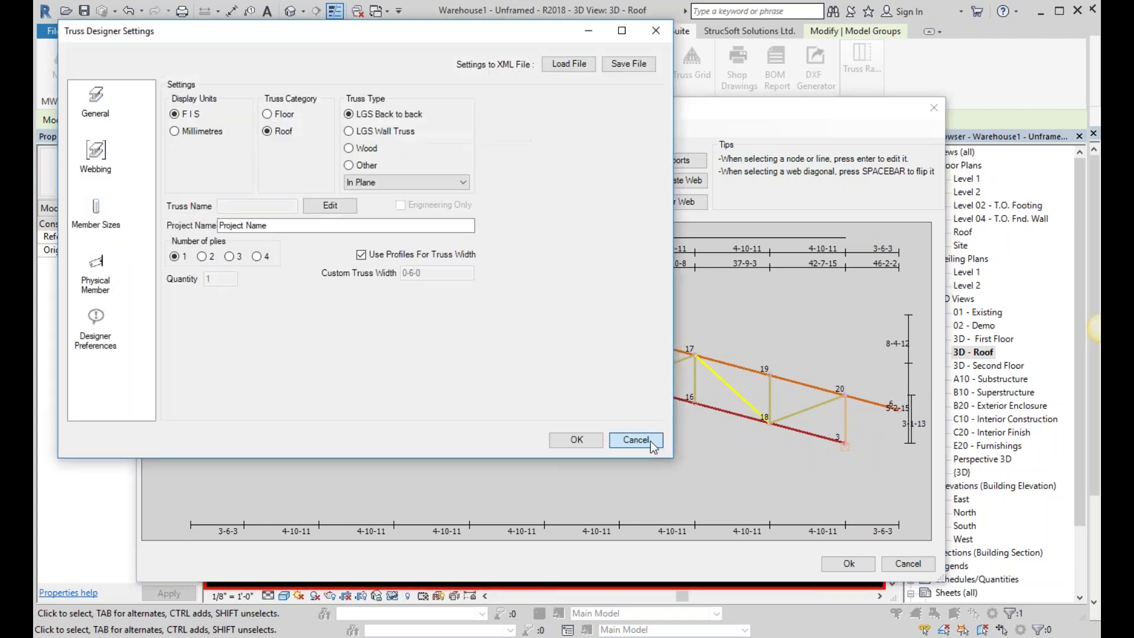
{"action": "left_click", "coordinate": [706, 437]}
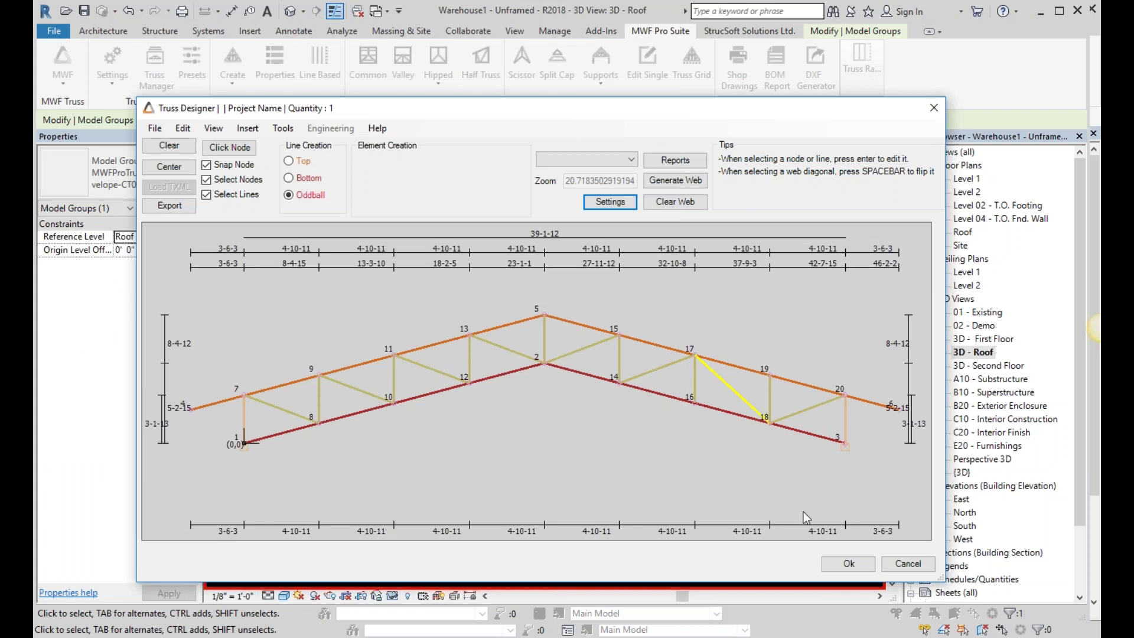
{"action": "left_click", "coordinate": [851, 565]}
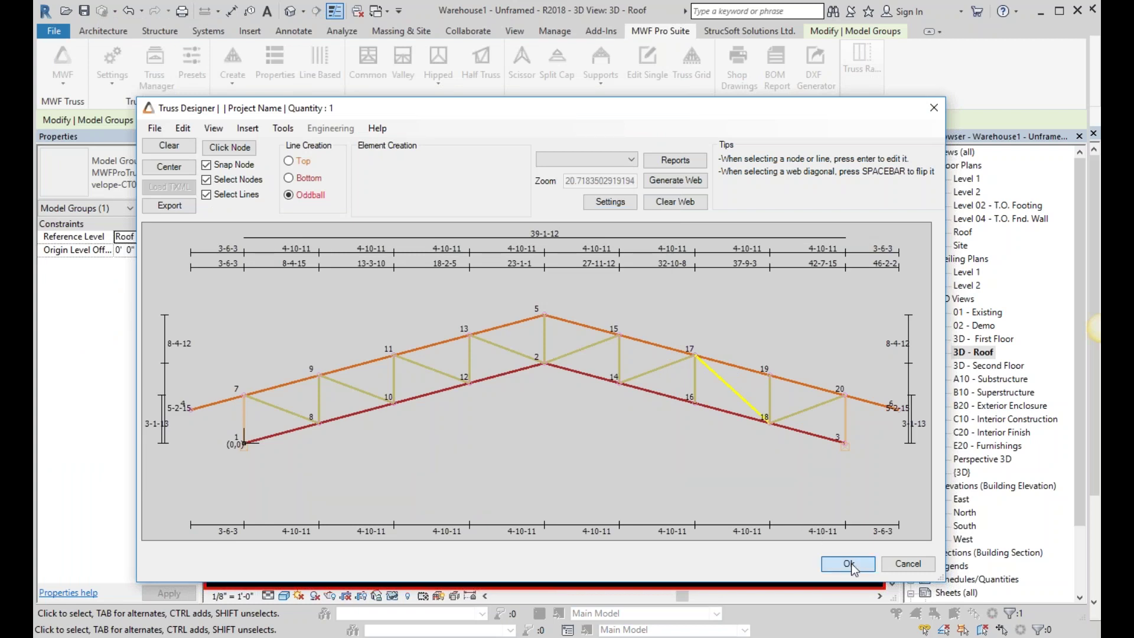
Build the truss with Auto Rename as CT004 and inspect the new assembly.
{"action": "left_click", "coordinate": [849, 564]}
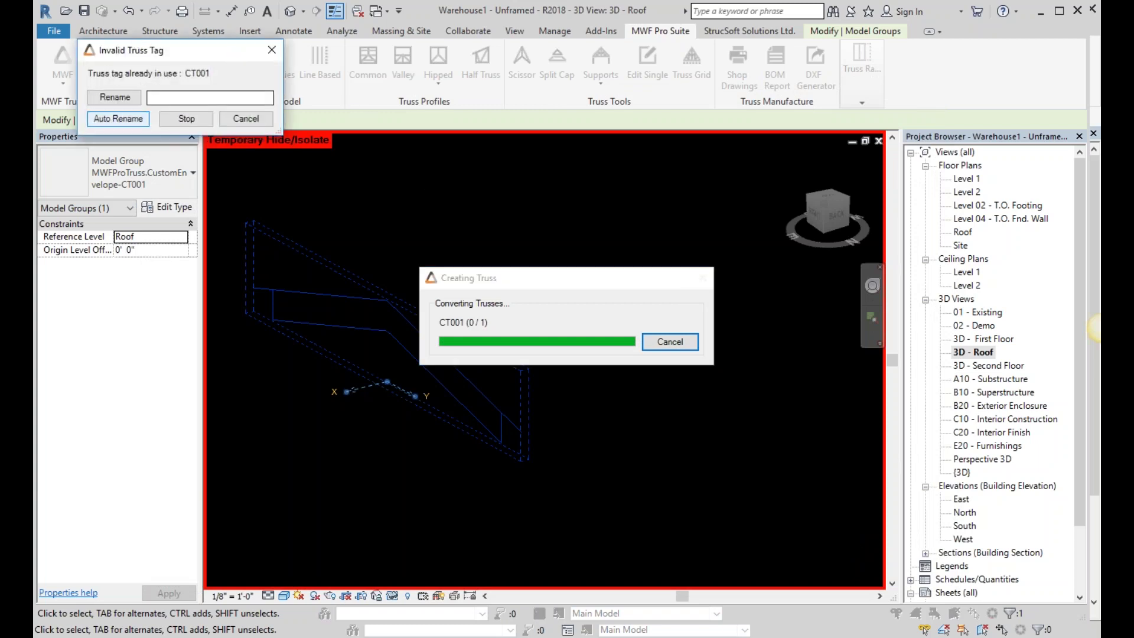
{"action": "left_click", "coordinate": [136, 120]}
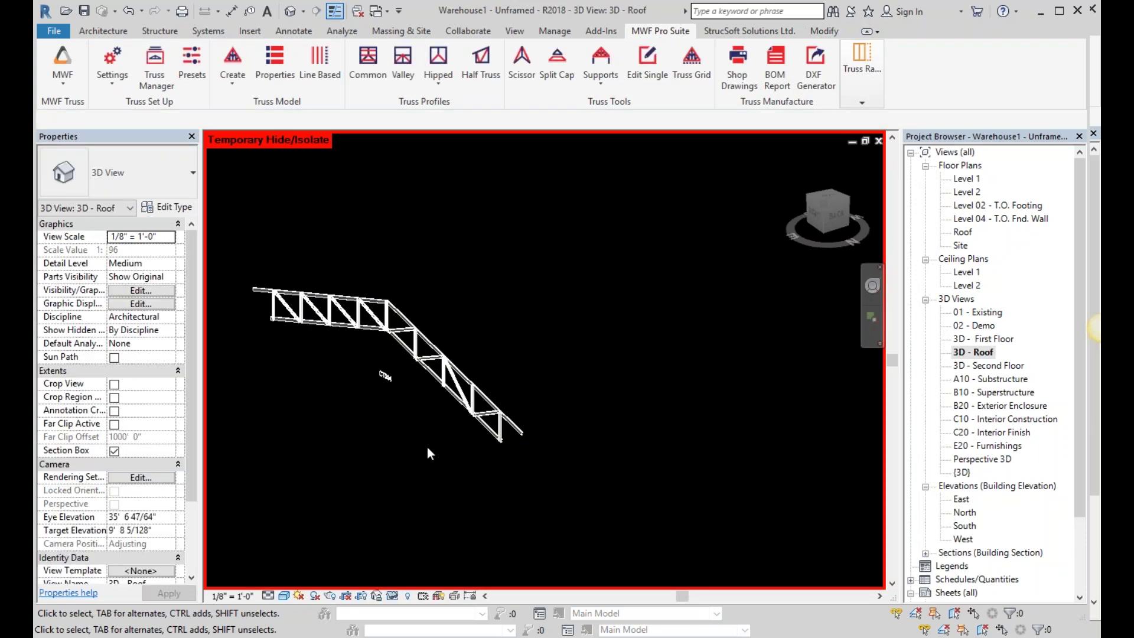
{"action": "scroll", "coordinate": [437, 502], "scroll_direction": "down", "scroll_amount": 5}
{"action": "left_click", "coordinate": [815, 213]}
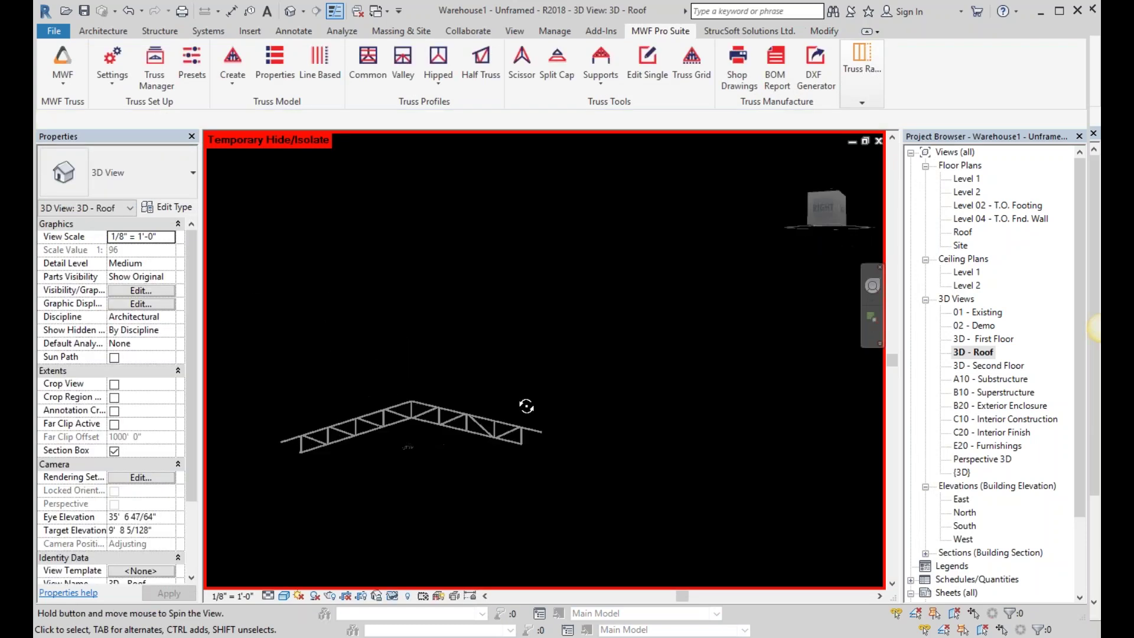
{"action": "scroll", "coordinate": [502, 423], "scroll_direction": "up", "scroll_amount": 6}
{"action": "scroll", "coordinate": [449, 410], "scroll_direction": "up", "scroll_amount": 3}
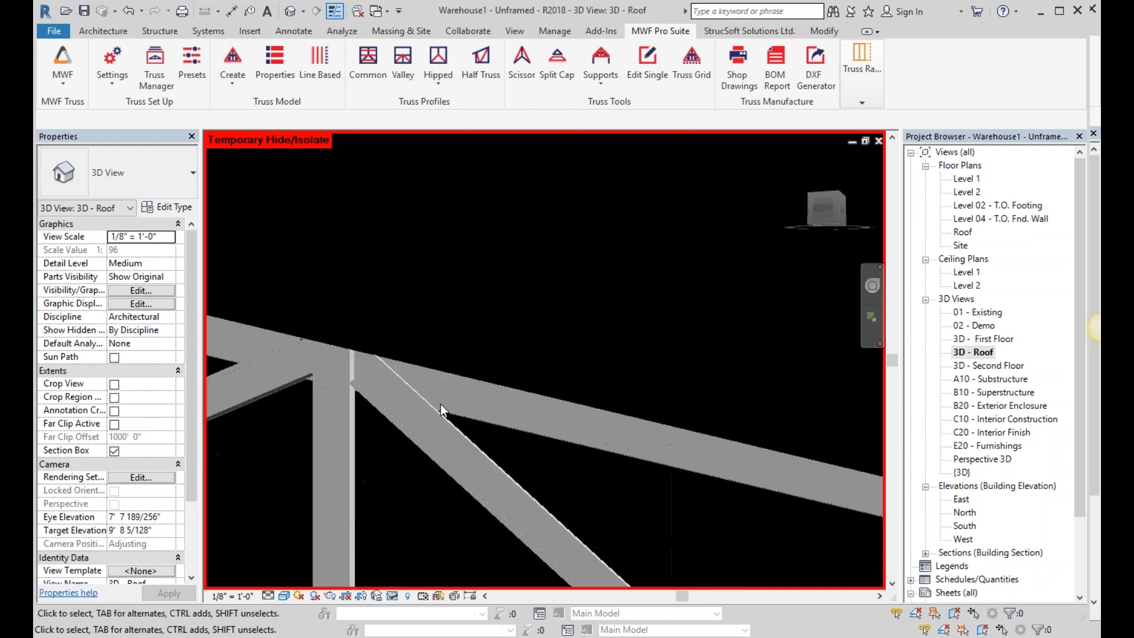
{"action": "left_click", "coordinate": [431, 413]}
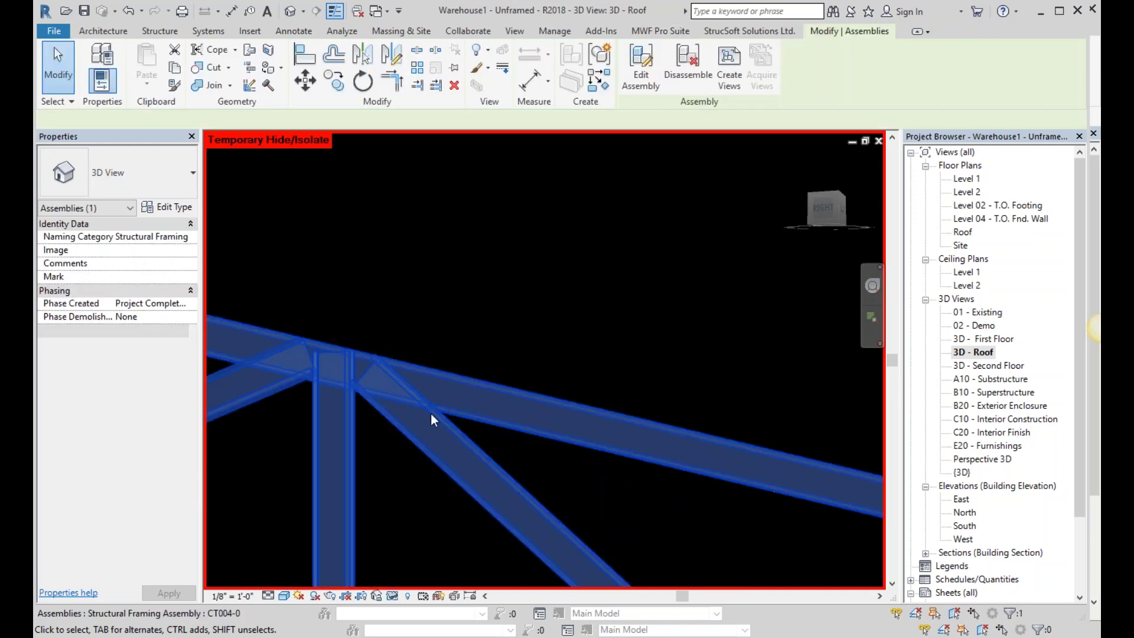
{"action": "scroll", "coordinate": [431, 413], "scroll_direction": "down", "scroll_amount": 3}
{"action": "scroll", "coordinate": [499, 413], "scroll_direction": "down", "scroll_amount": 4}
{"action": "middle_click_drag", "start_coordinate": [498, 413], "coordinate": [566, 532], "text": "shift"}
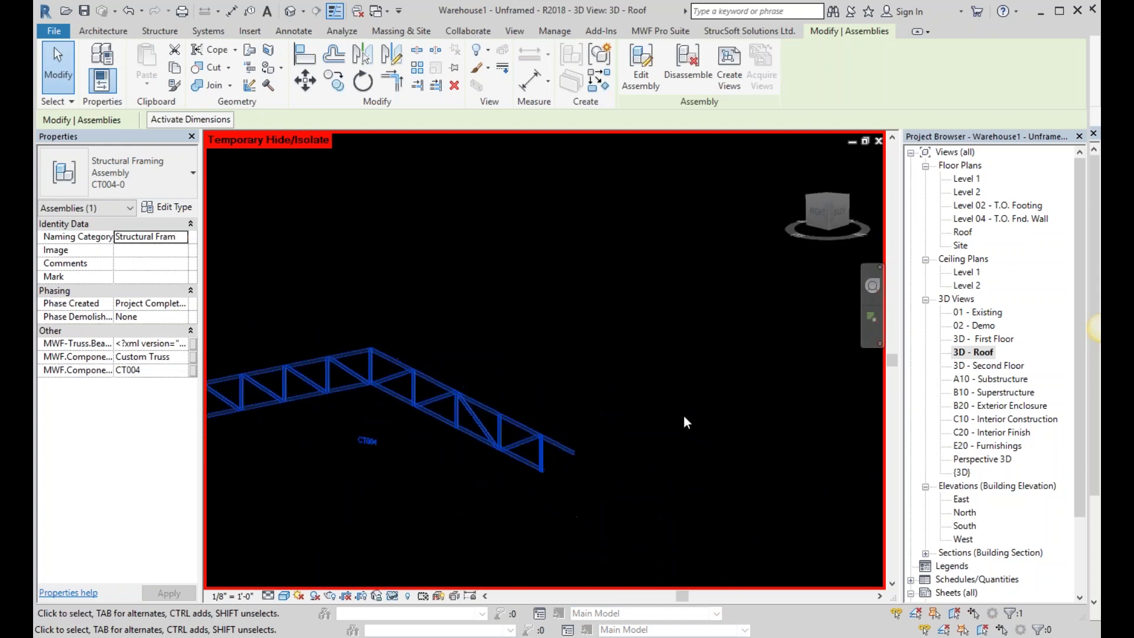
Reset Temporary Hide/Isolate to show the whole model with the truss in place.
{"action": "left_click", "coordinate": [393, 595]}
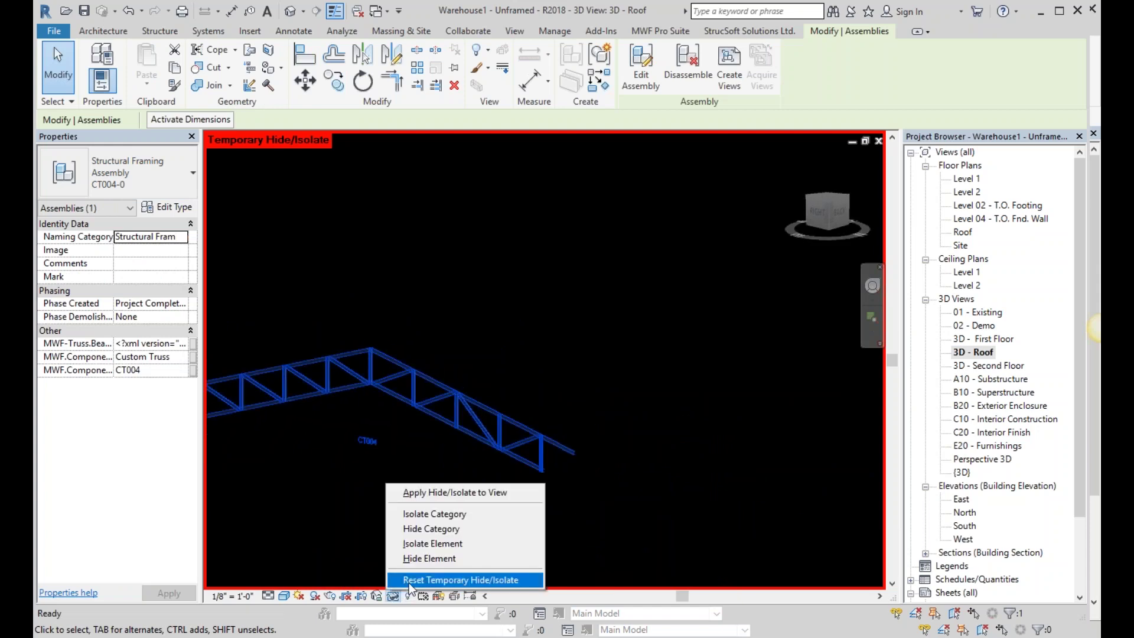
{"action": "left_click", "coordinate": [460, 580]}
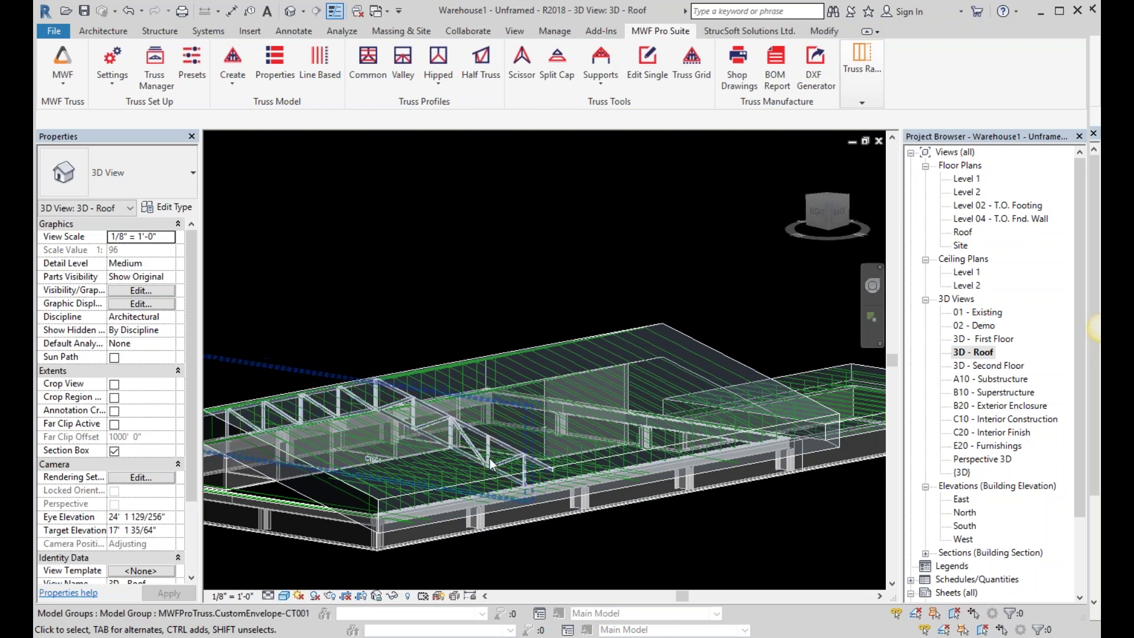
{"action": "middle_click_drag", "start_coordinate": [487, 446], "coordinate": [497, 447], "text": "shift"}
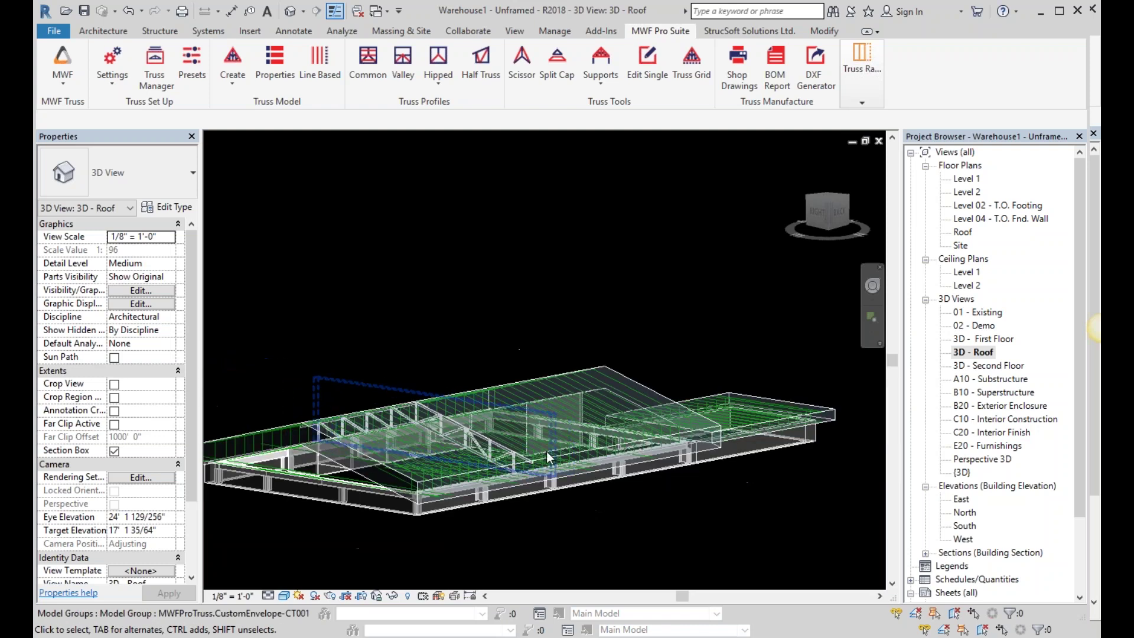
{"action": "mouse_move", "coordinate": [698, 493]}
{"action": "middle_mouse_down", "text": "shift"}
{"action": "mouse_move", "coordinate": [738, 495]}
{"action": "mouse_move", "coordinate": [717, 512]}
{"action": "middle_mouse_up", "text": "shift"}
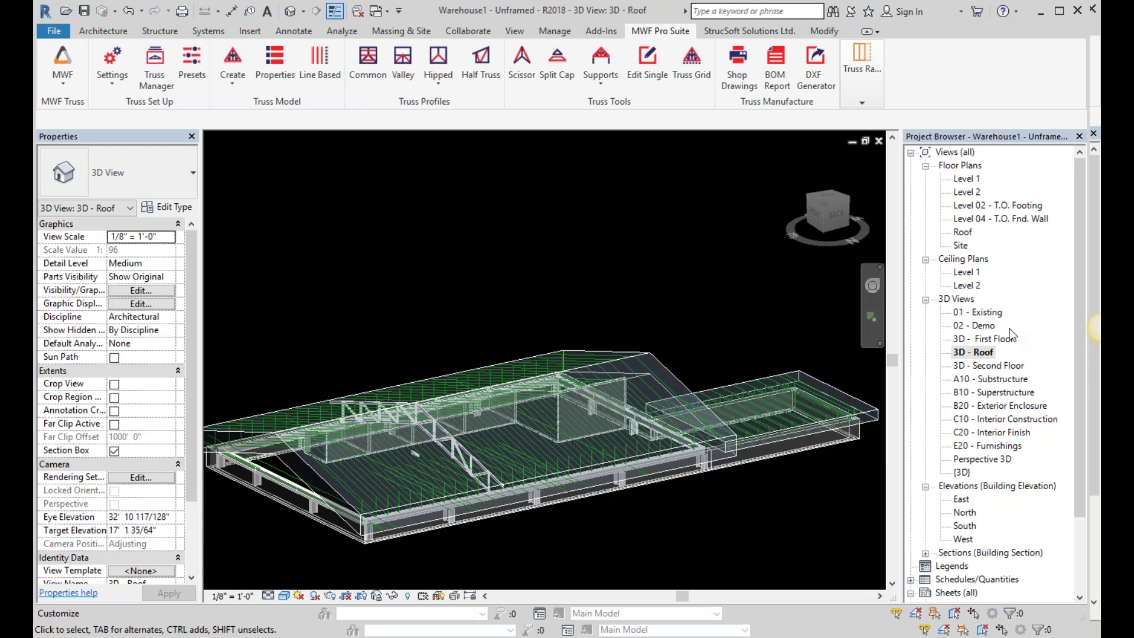
Open the {3D} view and move in on the Framed warehouse framing model.
{"action": "left_click", "coordinate": [969, 472]}
{"action": "double_click", "coordinate": [969, 472]}
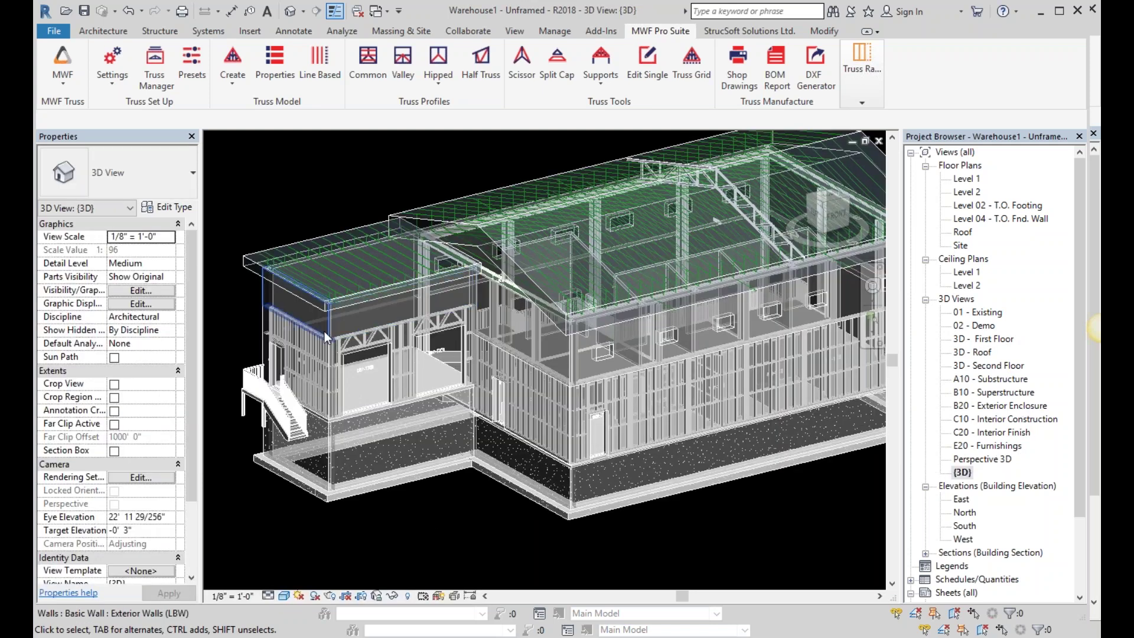
{"action": "middle_click_drag", "start_coordinate": [327, 337], "coordinate": [348, 331], "text": "shift"}
{"action": "scroll", "coordinate": [374, 327], "scroll_direction": "up", "scroll_amount": 2}
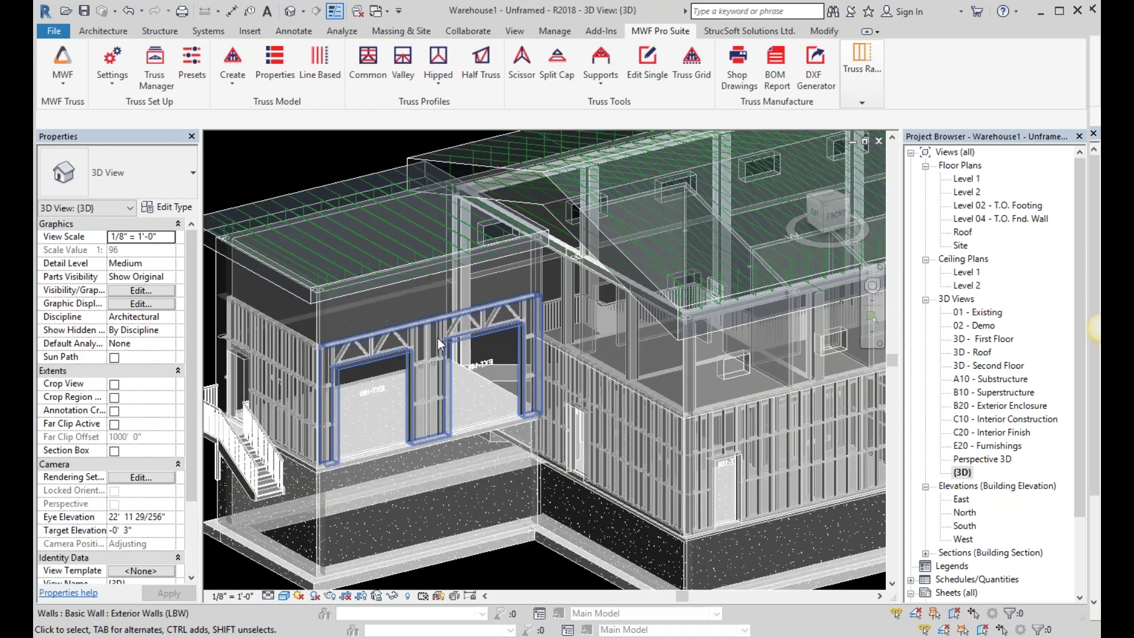
{"action": "scroll", "coordinate": [437, 338], "scroll_direction": "up", "scroll_amount": 2}
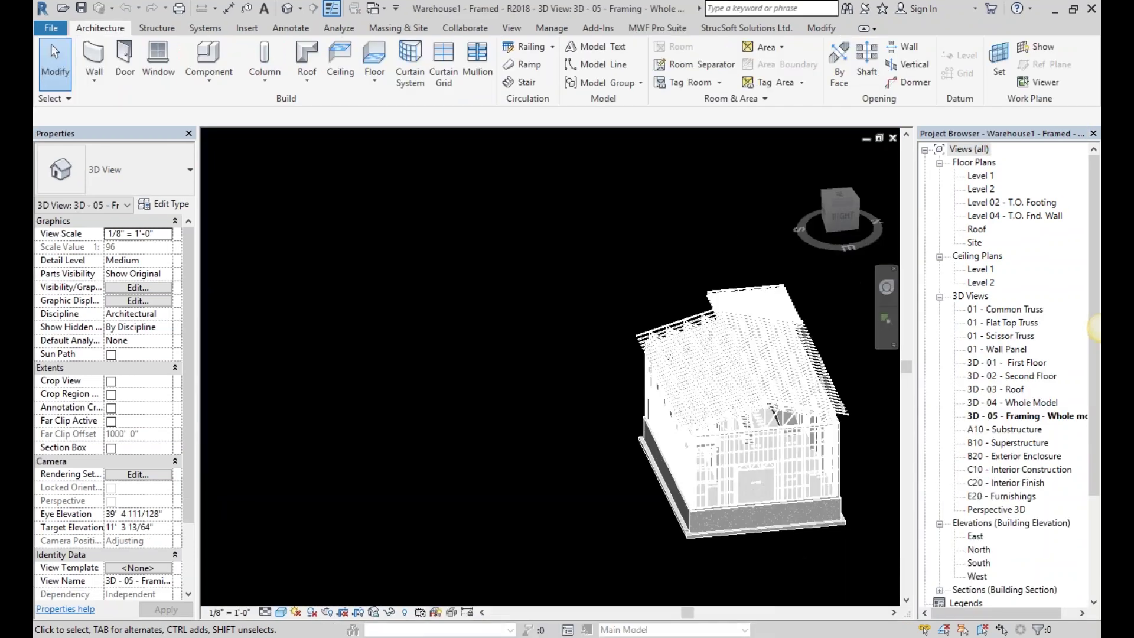
{"action": "middle_click_drag", "start_coordinate": [921, 449], "coordinate": [839, 470], "text": "shift"}
Turn the model to wall EXT-114 and select one of its short framing members for CNC export.
{"action": "scroll", "coordinate": [666, 335], "scroll_direction": "up", "scroll_amount": 5}
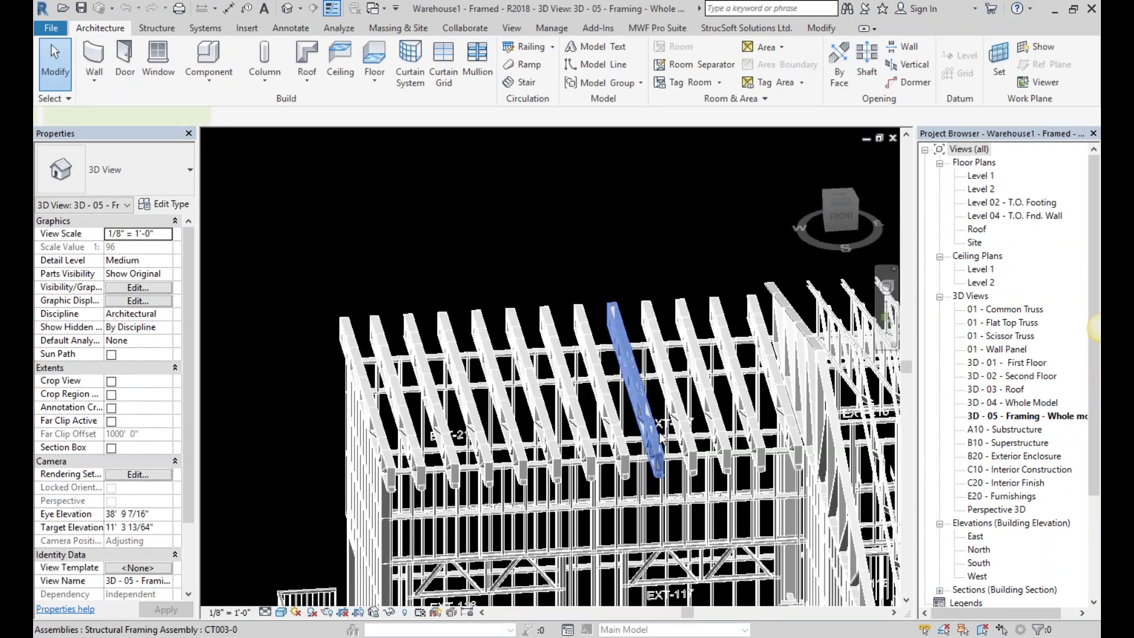
{"action": "left_click", "coordinate": [627, 343]}
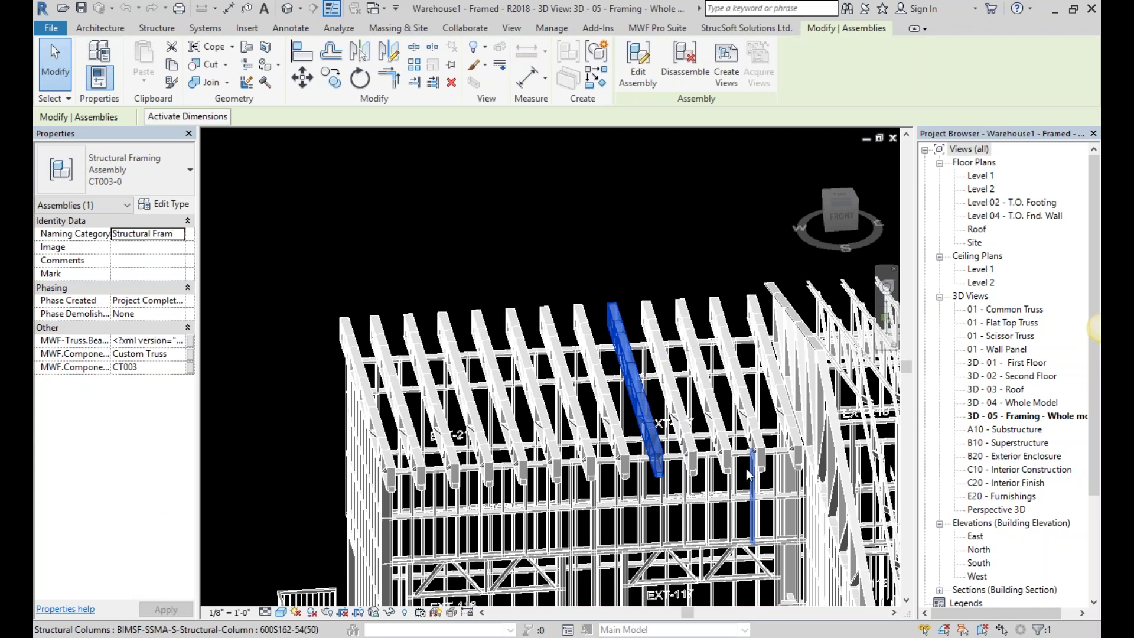
{"action": "mouse_move", "coordinate": [749, 472]}
{"action": "middle_mouse_down"}
{"action": "mouse_move", "coordinate": [697, 481]}
{"action": "mouse_move", "coordinate": [652, 256]}
{"action": "middle_mouse_up"}
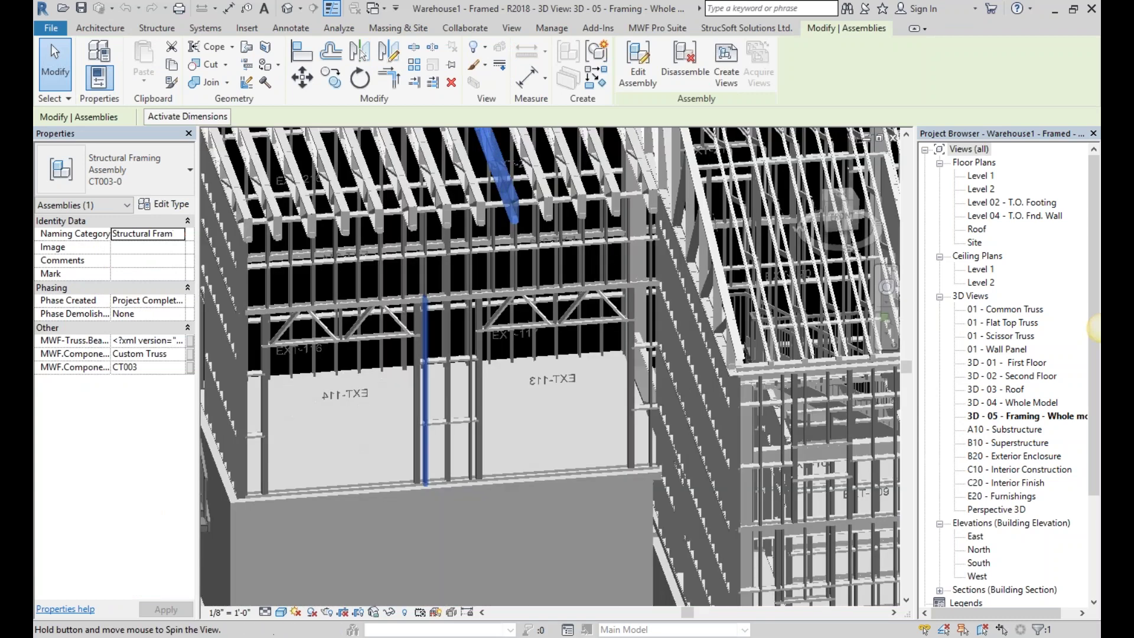
{"action": "middle_click_drag", "start_coordinate": [414, 490], "coordinate": [465, 494], "text": "shift"}
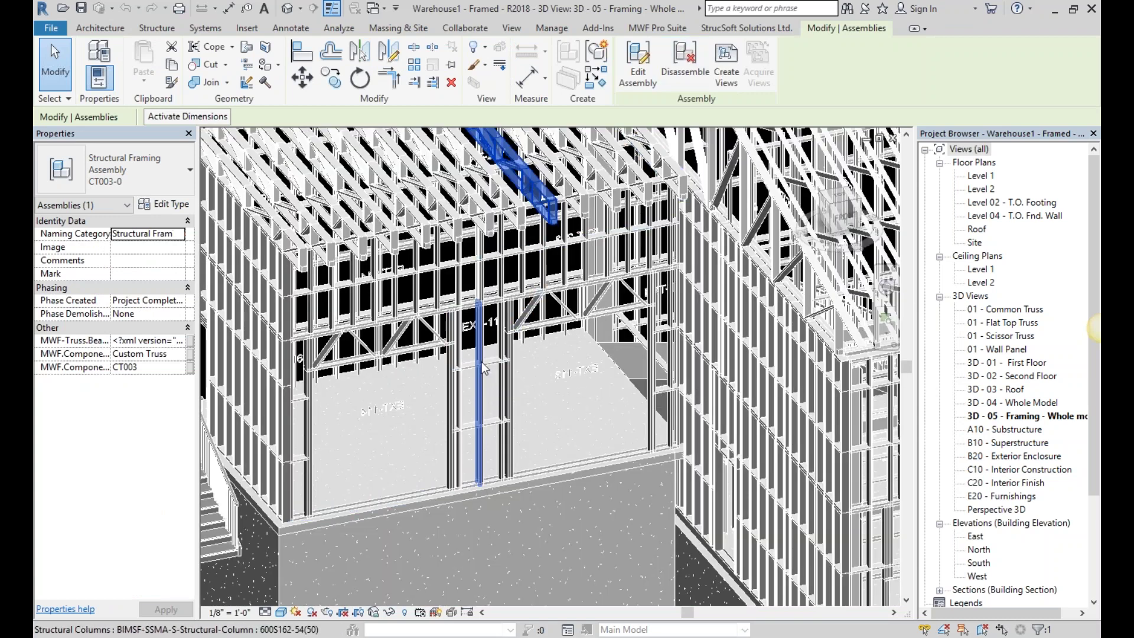
{"action": "left_click", "coordinate": [476, 370]}
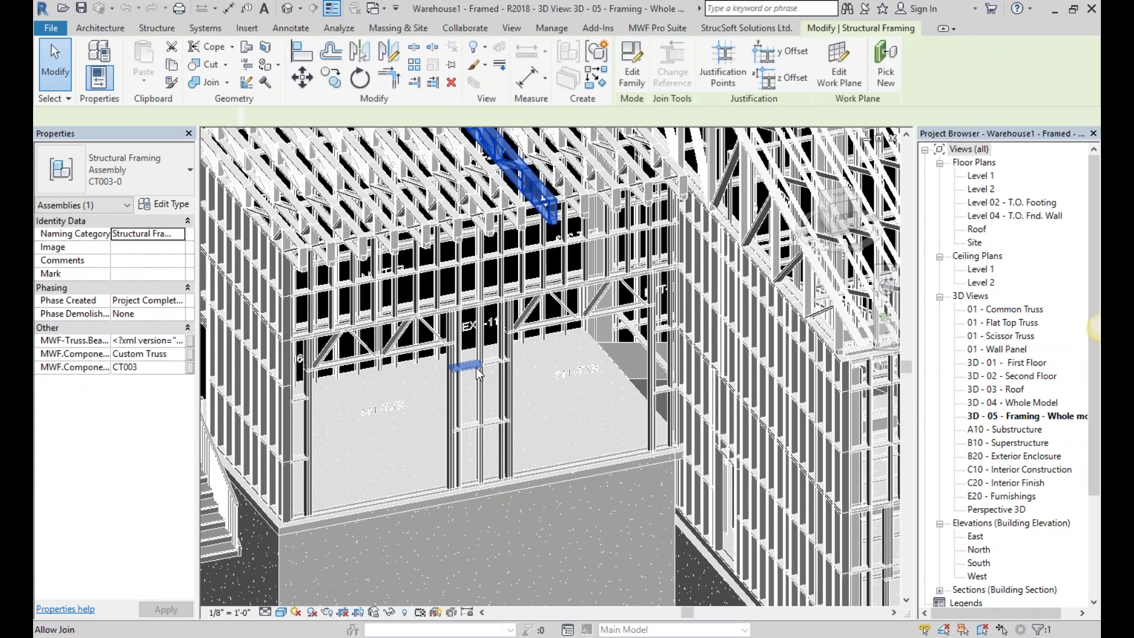
{"action": "left_click", "coordinate": [477, 371]}
{"action": "left_click", "coordinate": [739, 31]}
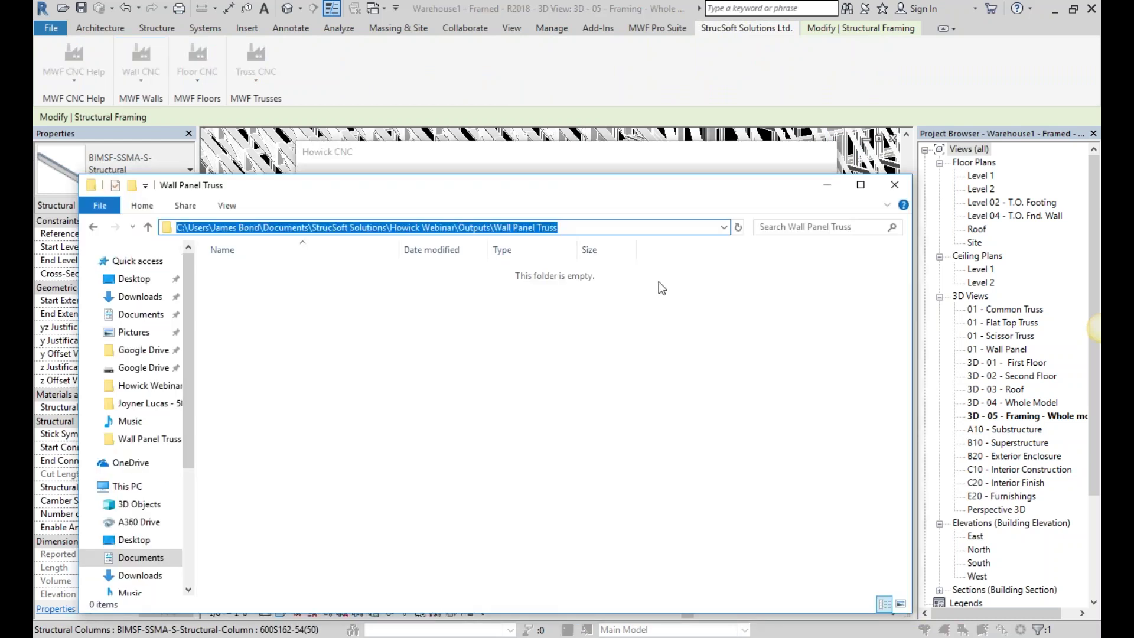
Review the DIMPLEA tolerance, punch widths, Swage Tool Width and Tool's Tolerance values.
{"action": "left_click", "coordinate": [826, 186]}
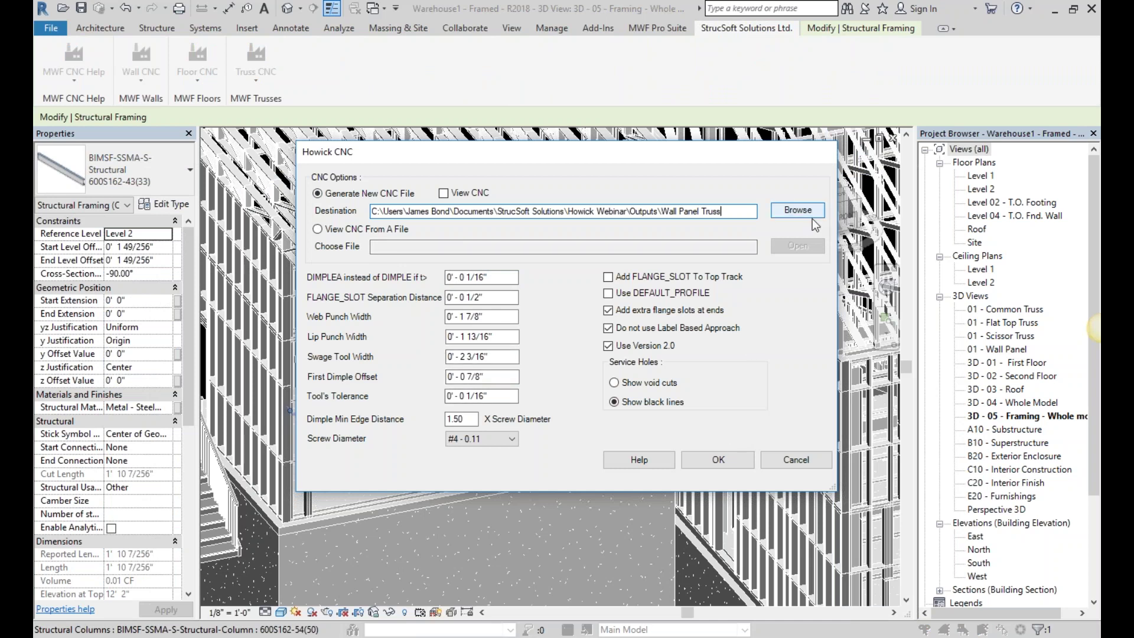
{"action": "left_click", "coordinate": [494, 278]}
{"action": "left_click", "coordinate": [504, 337]}
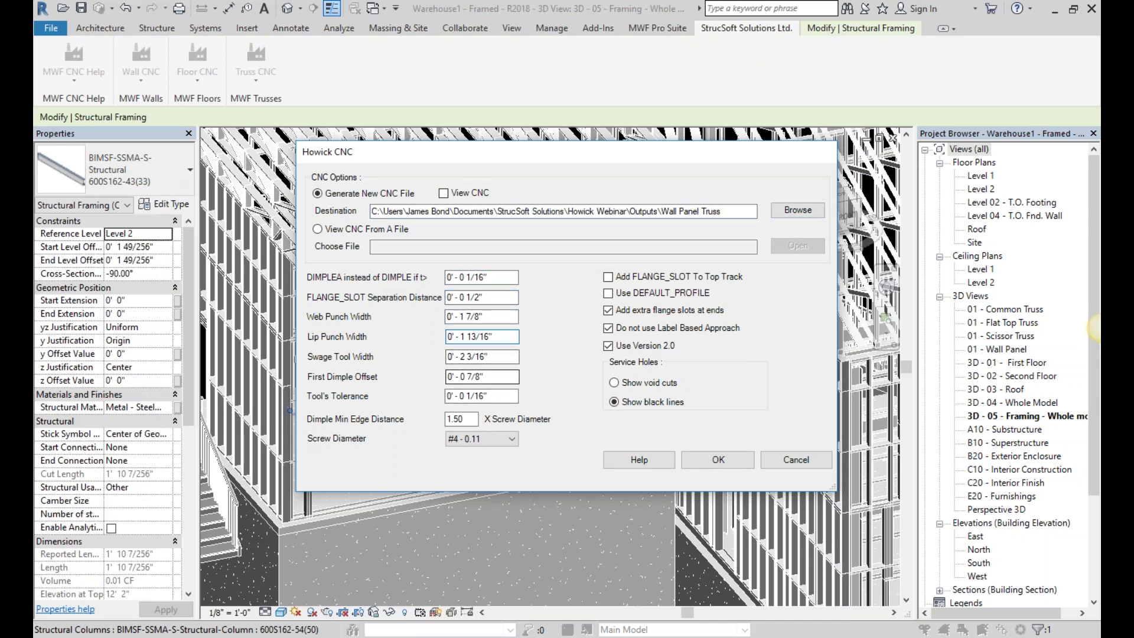
{"action": "left_click", "coordinate": [487, 395]}
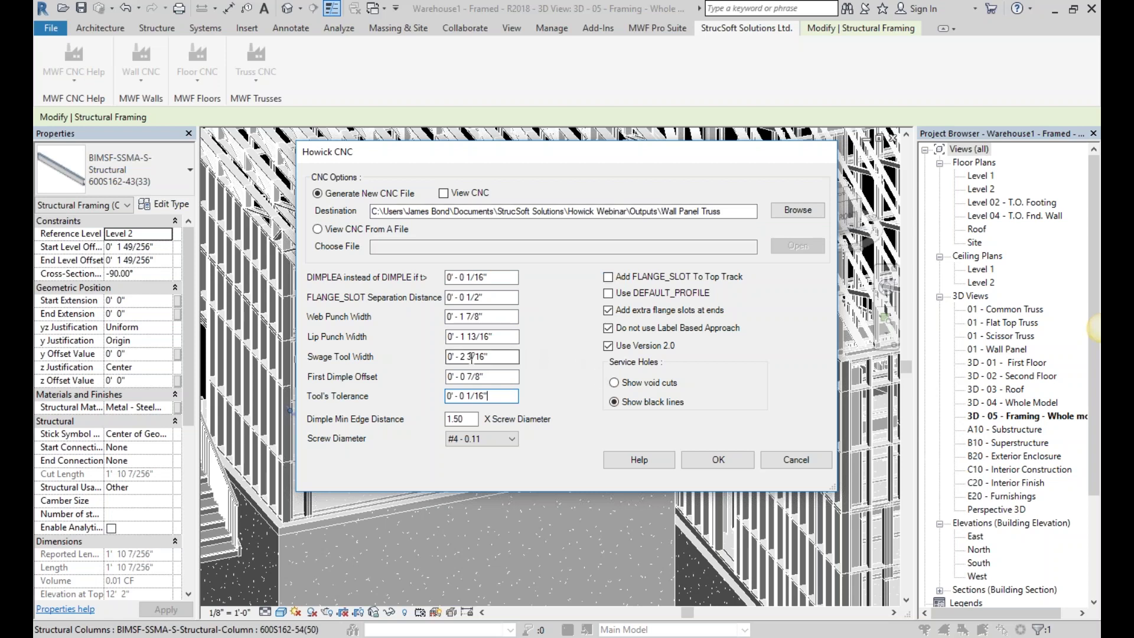
{"action": "left_click", "coordinate": [495, 358]}
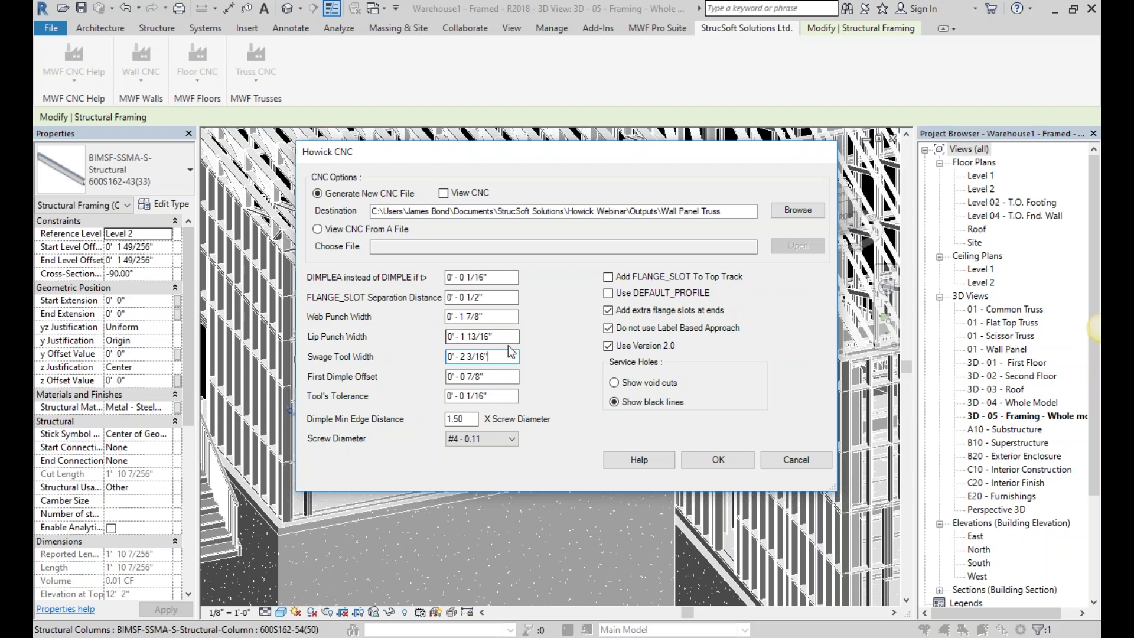
{"action": "left_click", "coordinate": [492, 336]}
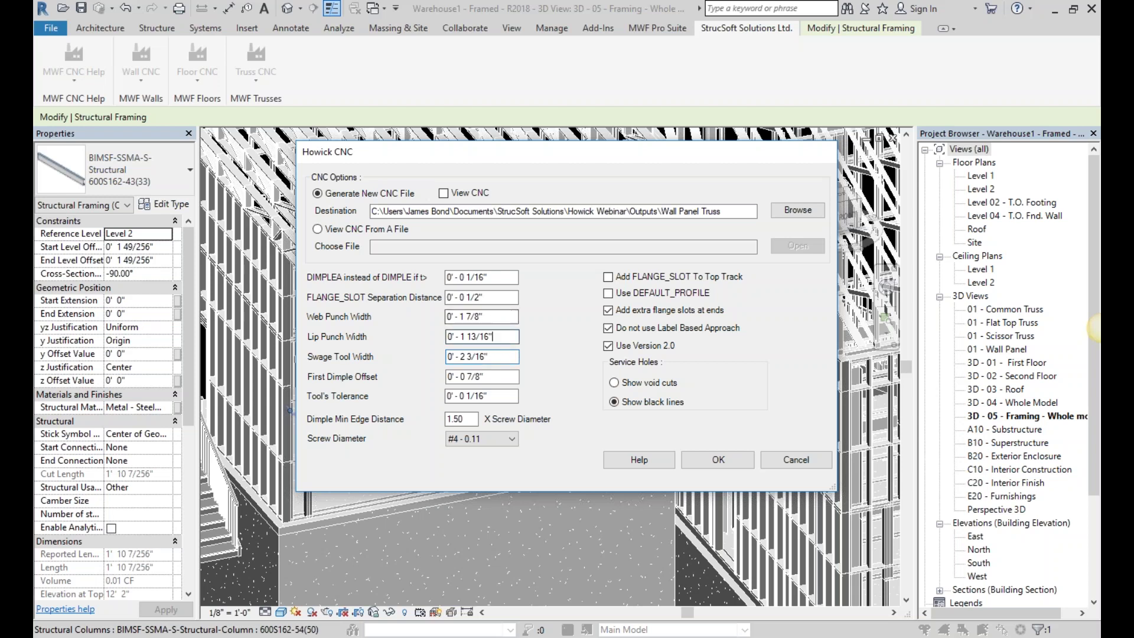
{"action": "left_click", "coordinate": [493, 317]}
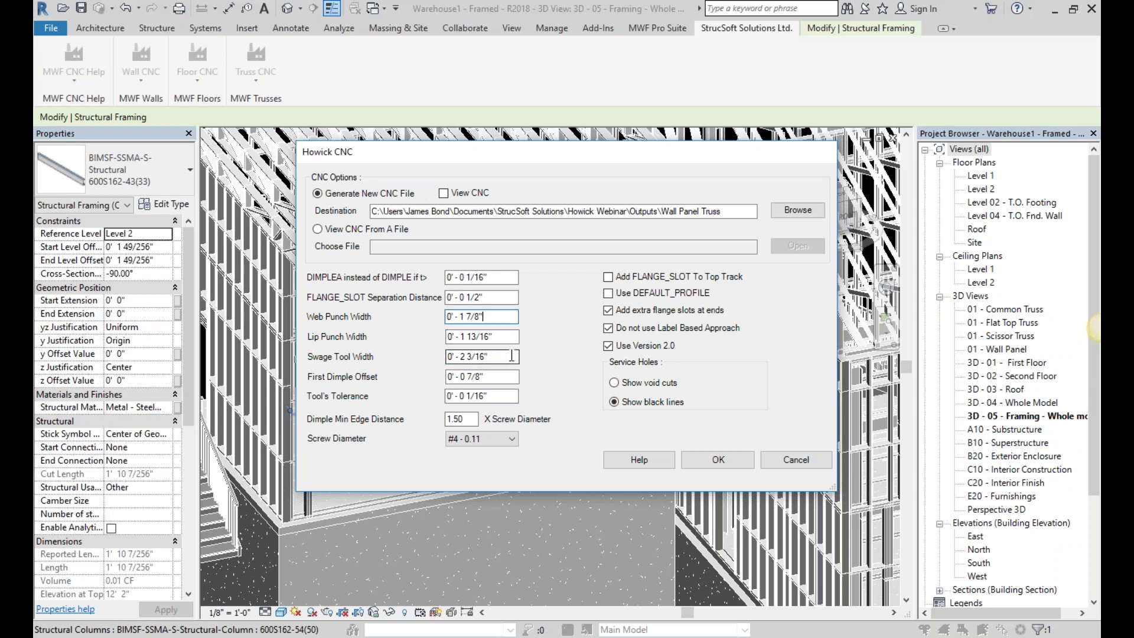
{"action": "key", "text": "Tab"}
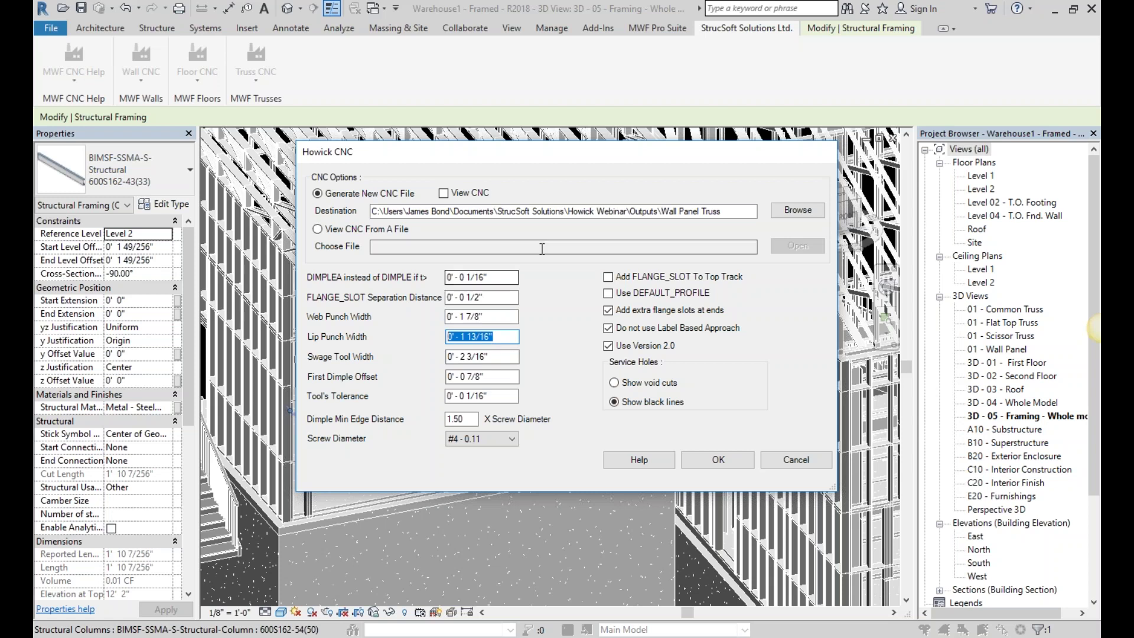
Keep the screw diameter at #4 - 0.11 and run the EXT-114 CNC export.
{"action": "left_click", "coordinate": [515, 442]}
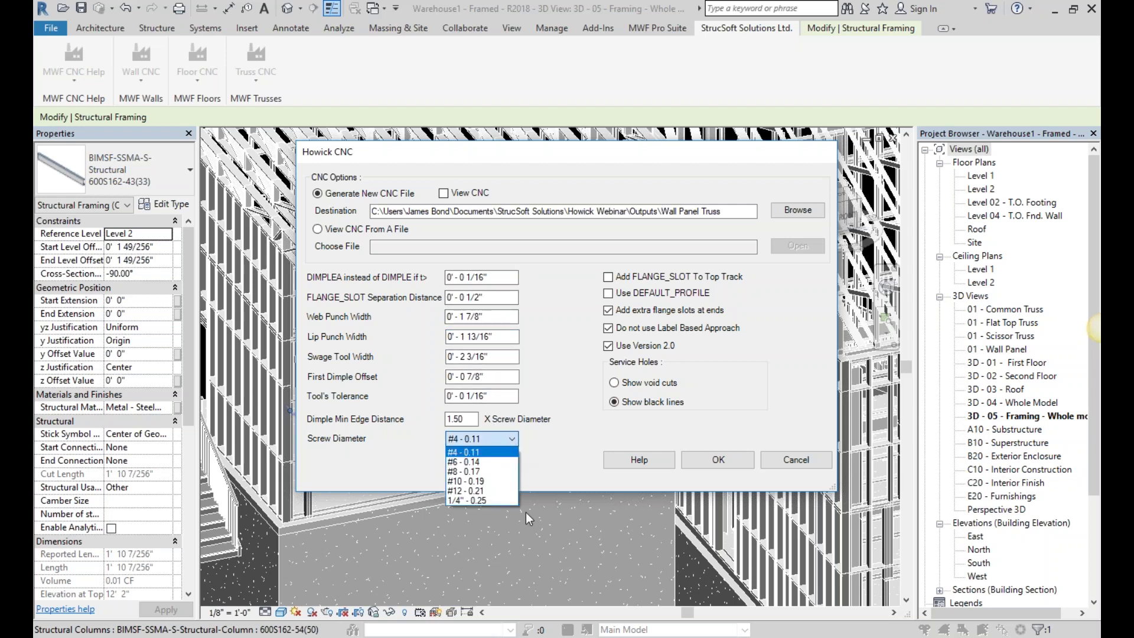
{"action": "left_click", "coordinate": [580, 390]}
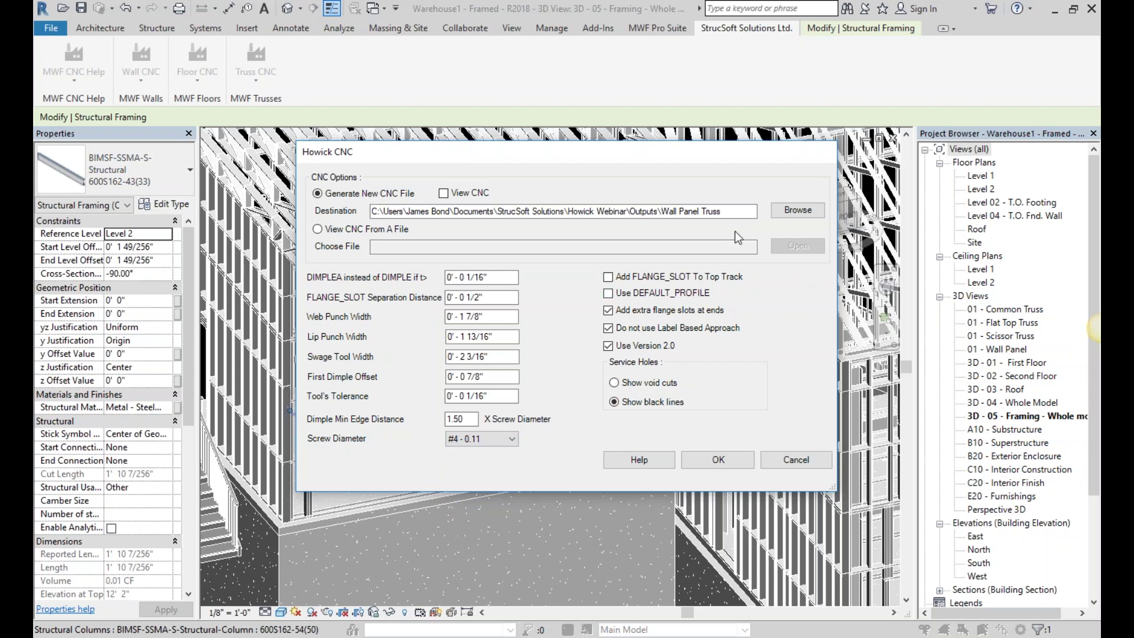
{"action": "left_click", "coordinate": [722, 460]}
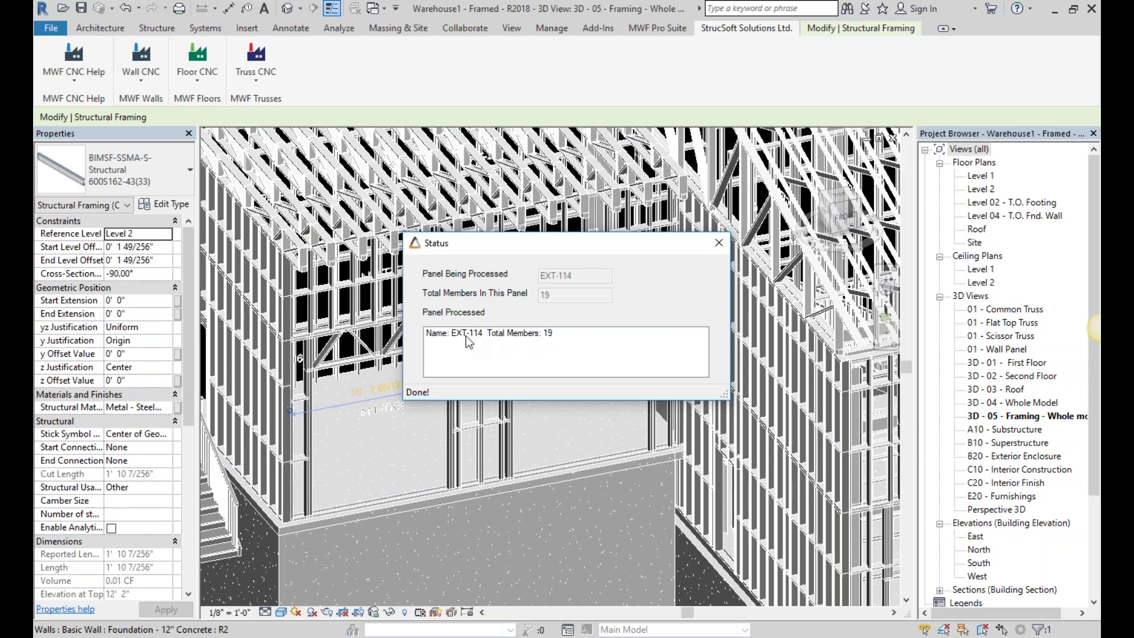
Close the export status report and open EXT-114_600S162-54(50).csv from Wall Panel Truss.
{"action": "left_click", "coordinate": [719, 244]}
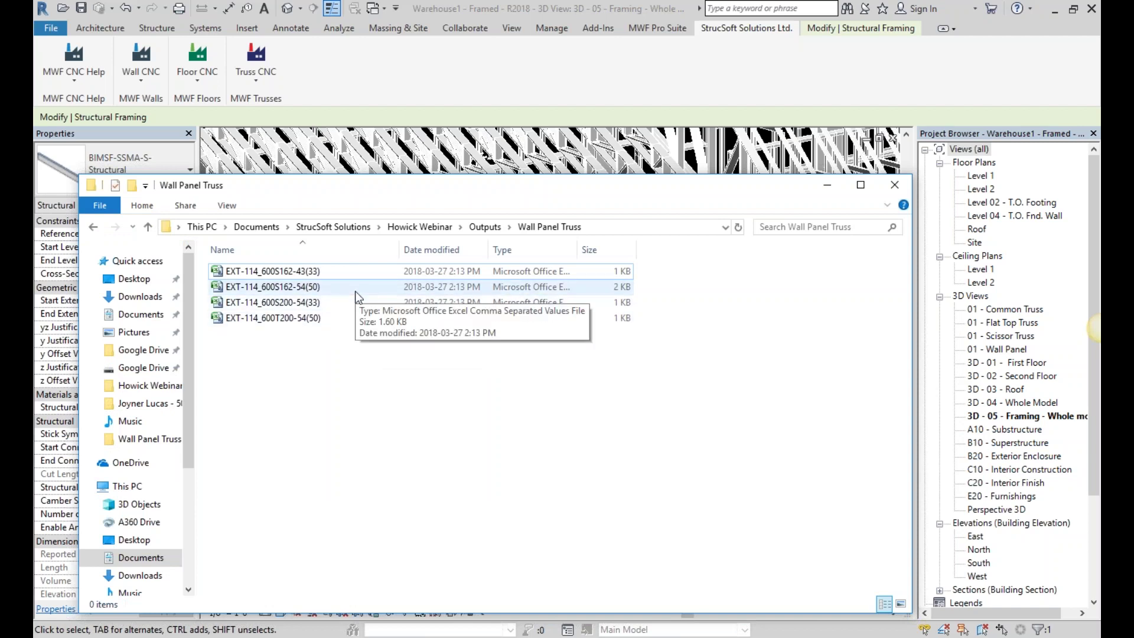
{"action": "double_click", "coordinate": [354, 288]}
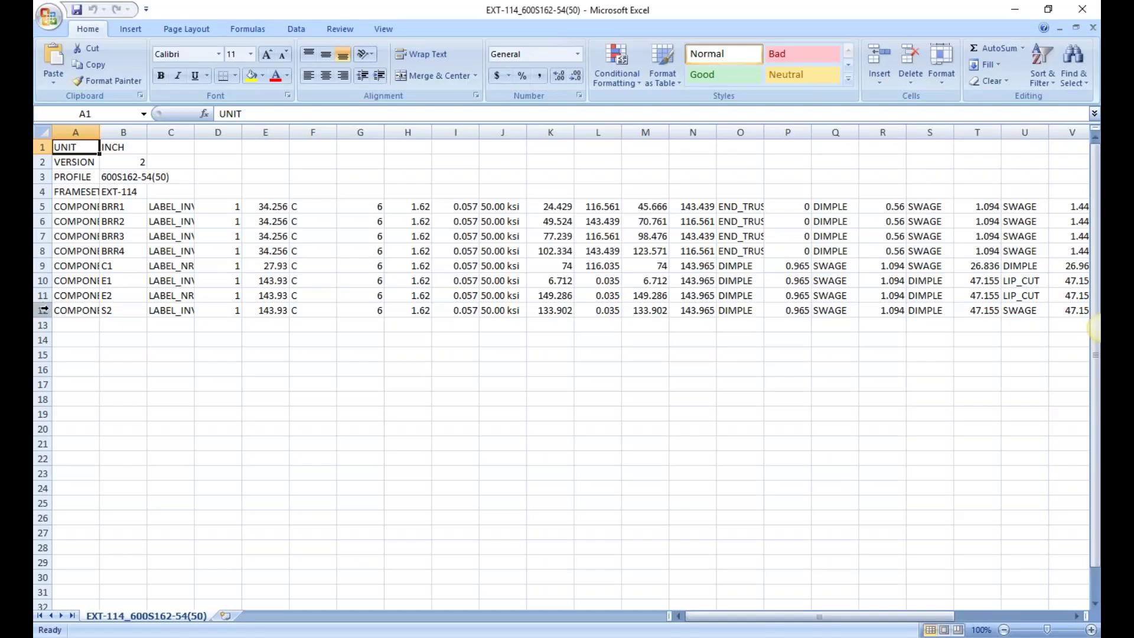
Read the S2 row's tool positions 0.965, 1.094 and 47.155 in row 12.
{"action": "left_click", "coordinate": [44, 309]}
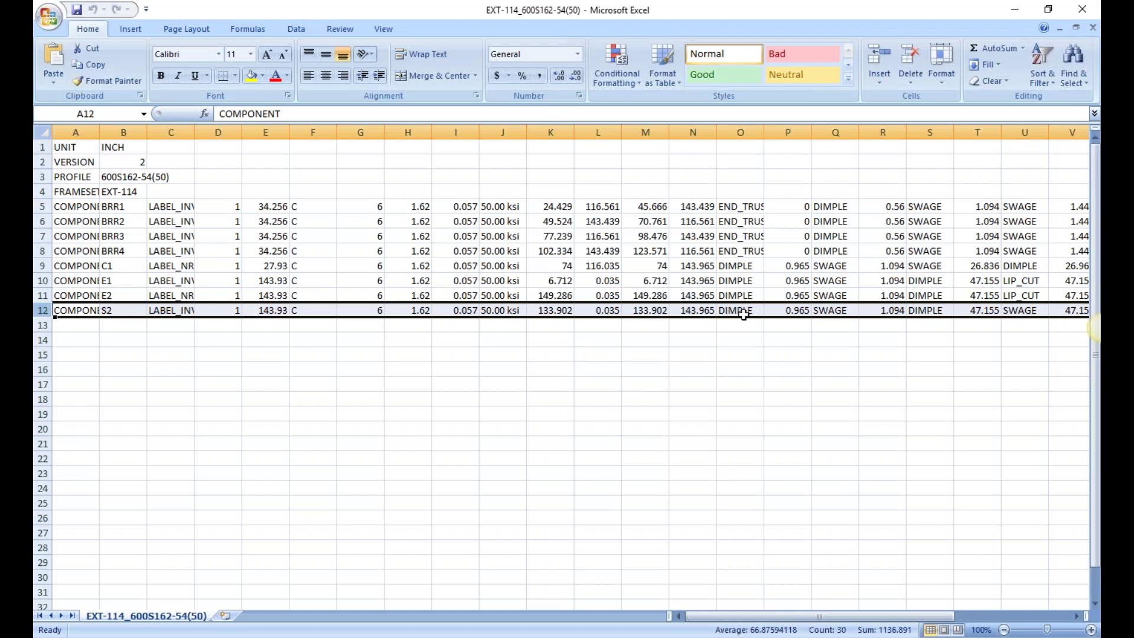
{"action": "left_click", "coordinate": [799, 310]}
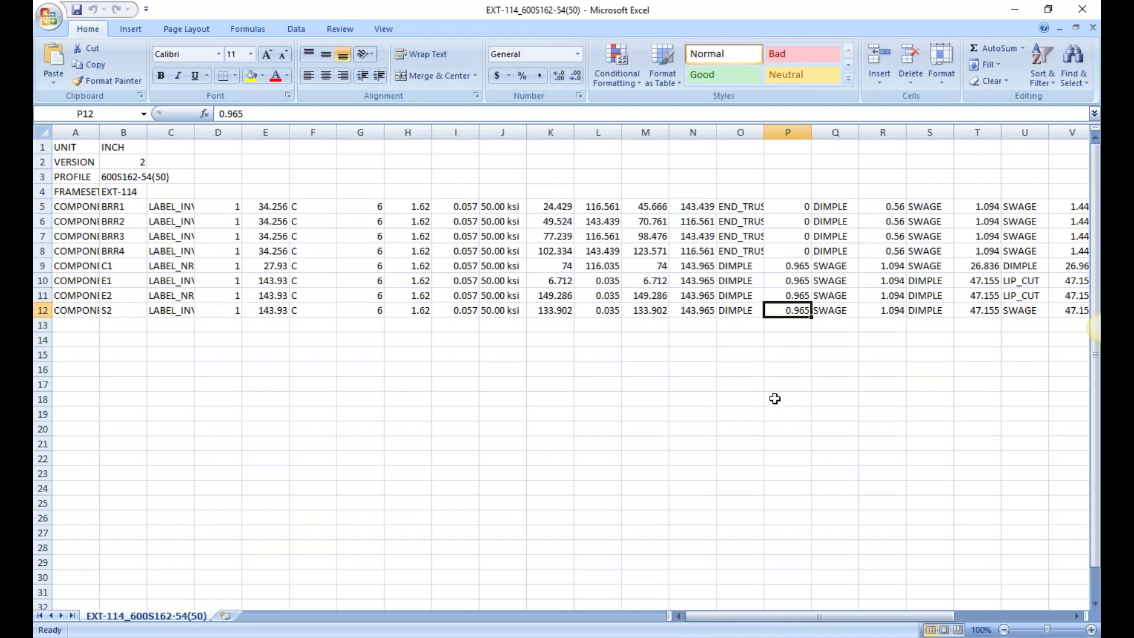
{"action": "left_click", "coordinate": [897, 314]}
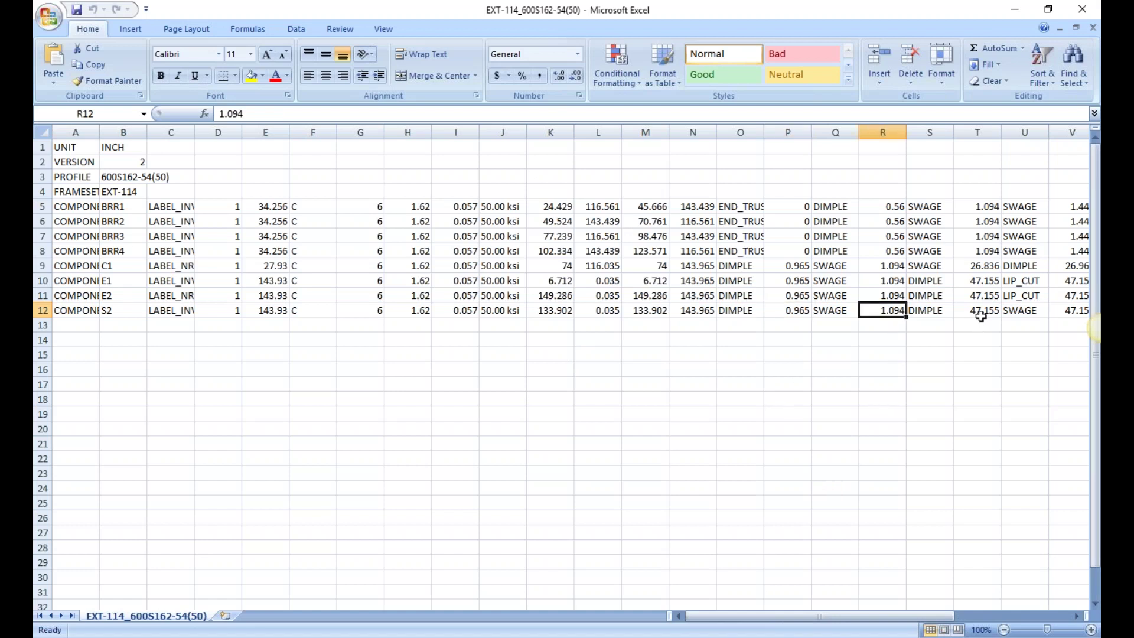
{"action": "left_click_drag", "start_coordinate": [981, 316], "coordinate": [978, 326]}
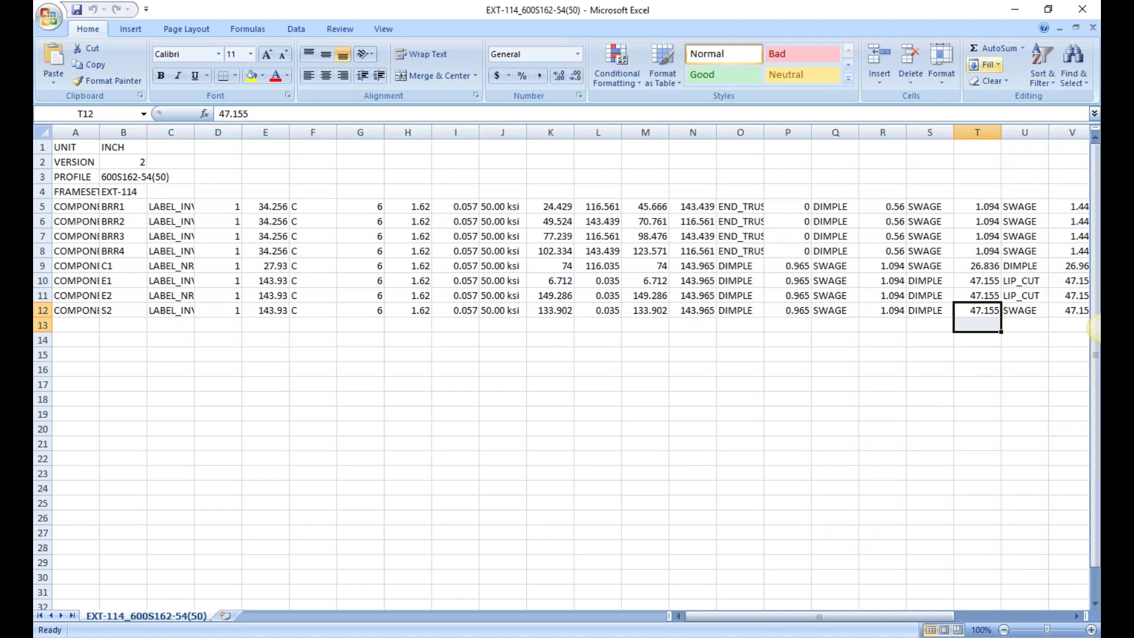
{"action": "left_click_drag", "start_coordinate": [783, 615], "coordinate": [885, 635]}
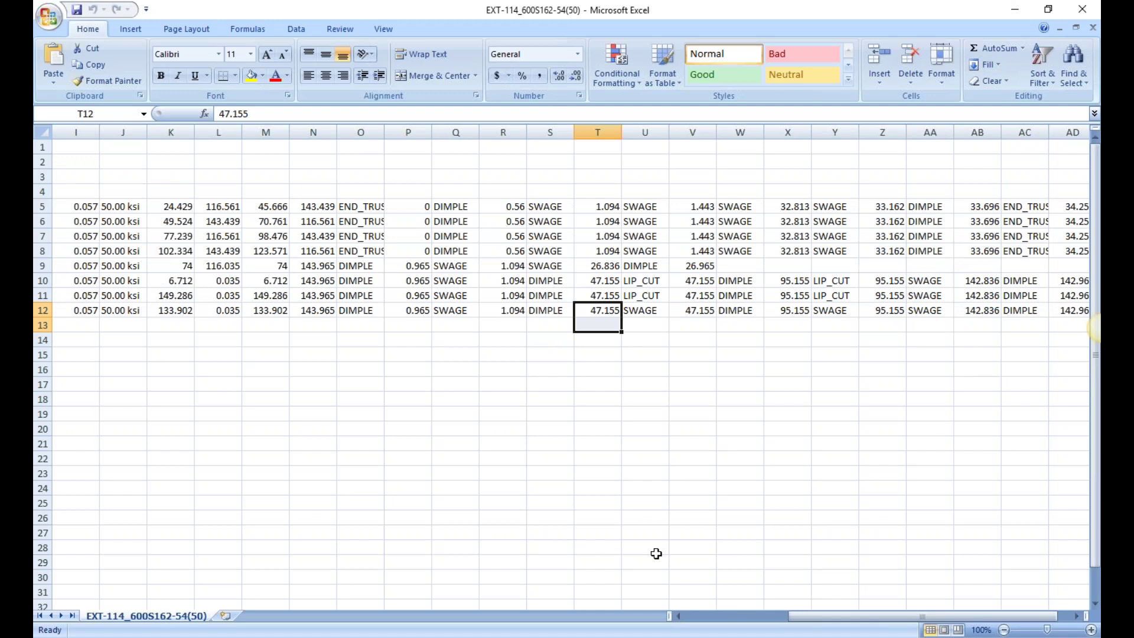
Return to the Revit framing model and zoom in toward wall EXT-114.
{"action": "mouse_move", "coordinate": [597, 637]}
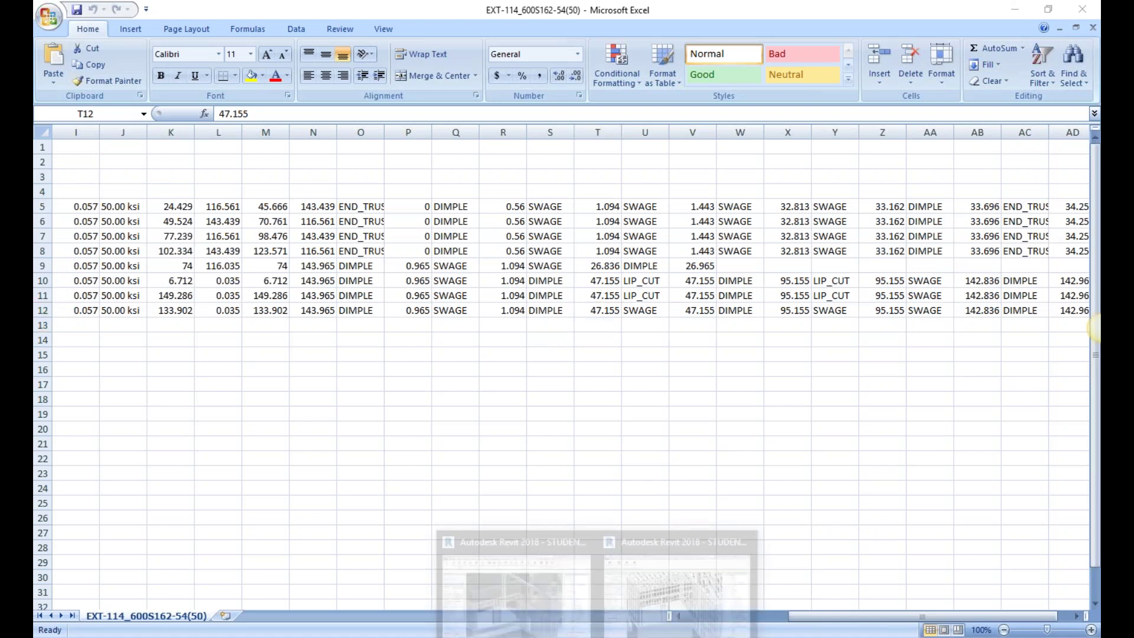
{"action": "left_click", "coordinate": [646, 594]}
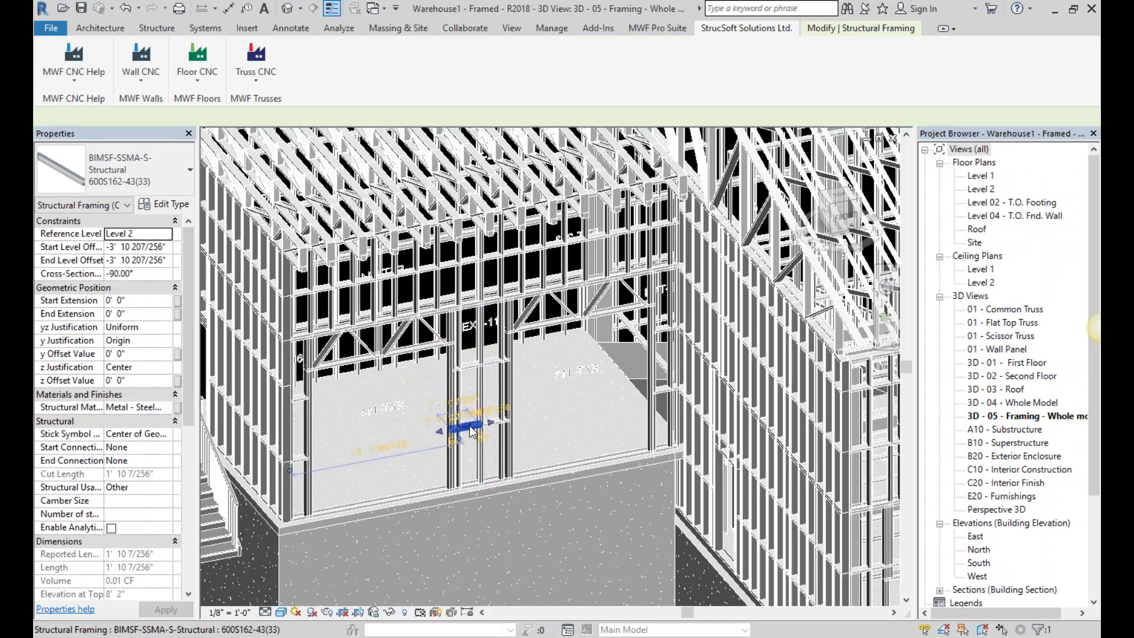
{"action": "left_click", "coordinate": [673, 26]}
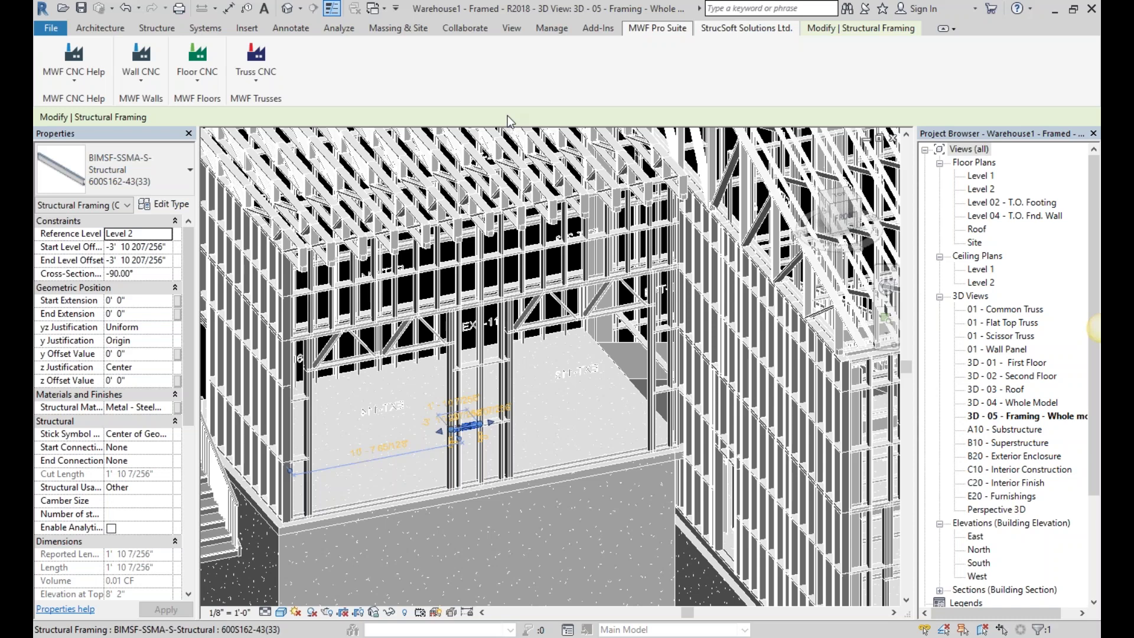
{"action": "scroll", "coordinate": [335, 469], "scroll_direction": "up", "scroll_amount": 3}
{"action": "scroll", "coordinate": [335, 469], "scroll_direction": "up", "scroll_amount": 2}
{"action": "scroll", "coordinate": [331, 531], "scroll_direction": "up", "scroll_amount": 3}
Select the S2 stud of wall EXT-114 and bring back the StrucSoft CNC export tools.
{"action": "left_click", "coordinate": [334, 523]}
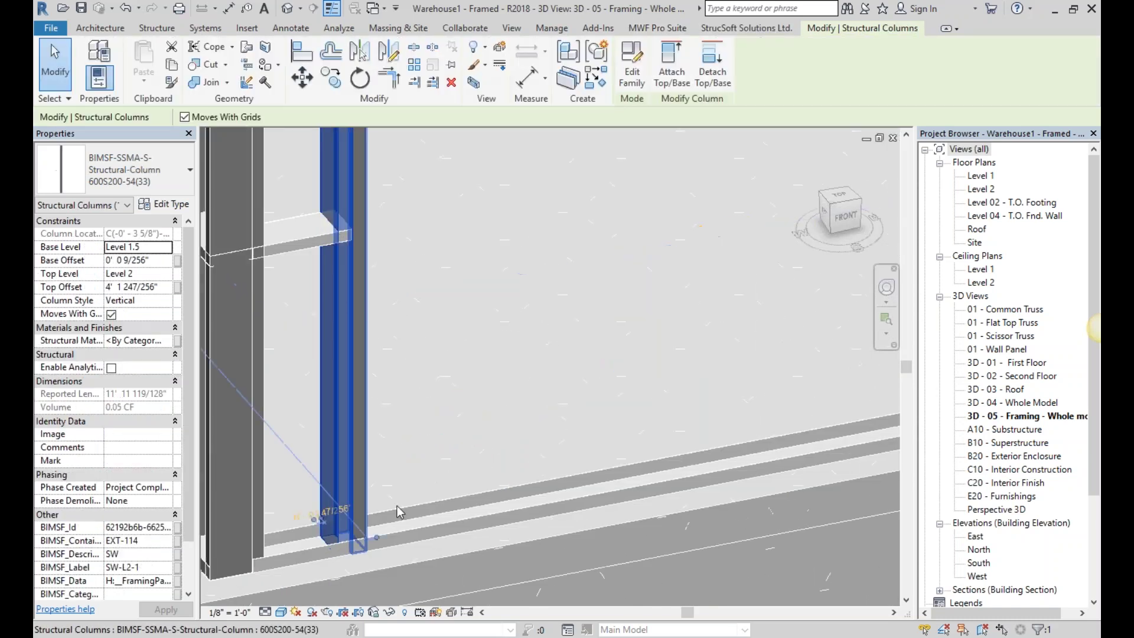
{"action": "scroll", "coordinate": [615, 442], "scroll_direction": "down", "scroll_amount": 3}
{"action": "scroll", "coordinate": [597, 389], "scroll_direction": "up", "scroll_amount": 2}
{"action": "left_click", "coordinate": [595, 387]}
{"action": "scroll", "coordinate": [520, 402], "scroll_direction": "up", "scroll_amount": 3}
{"action": "scroll", "coordinate": [530, 407], "scroll_direction": "up", "scroll_amount": 3}
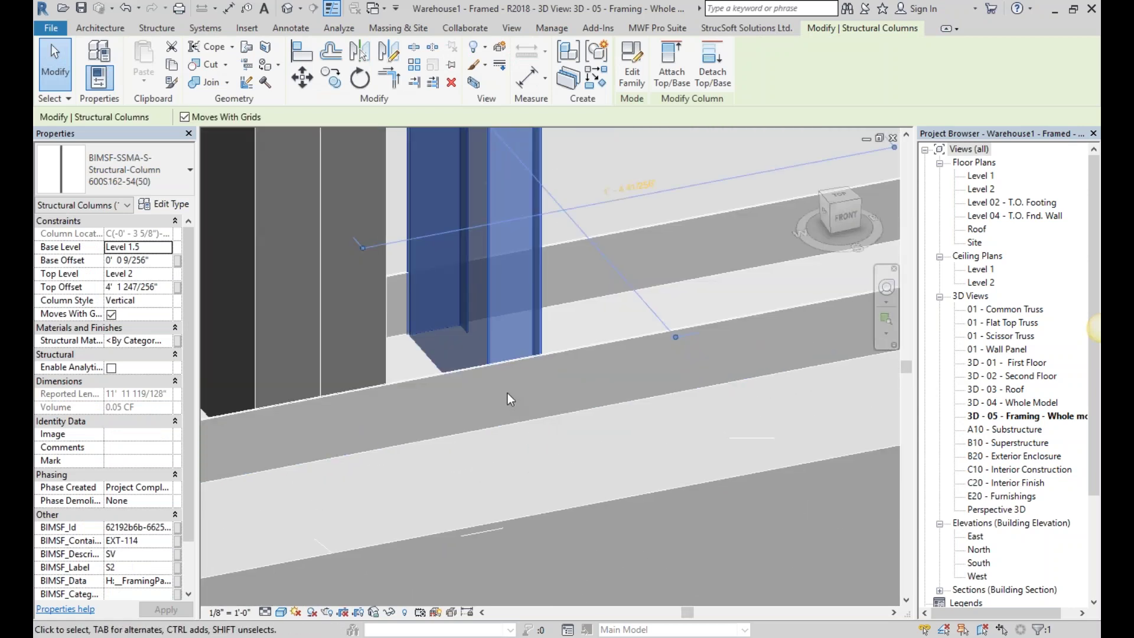
{"action": "middle_click_drag", "start_coordinate": [508, 400], "coordinate": [602, 392]}
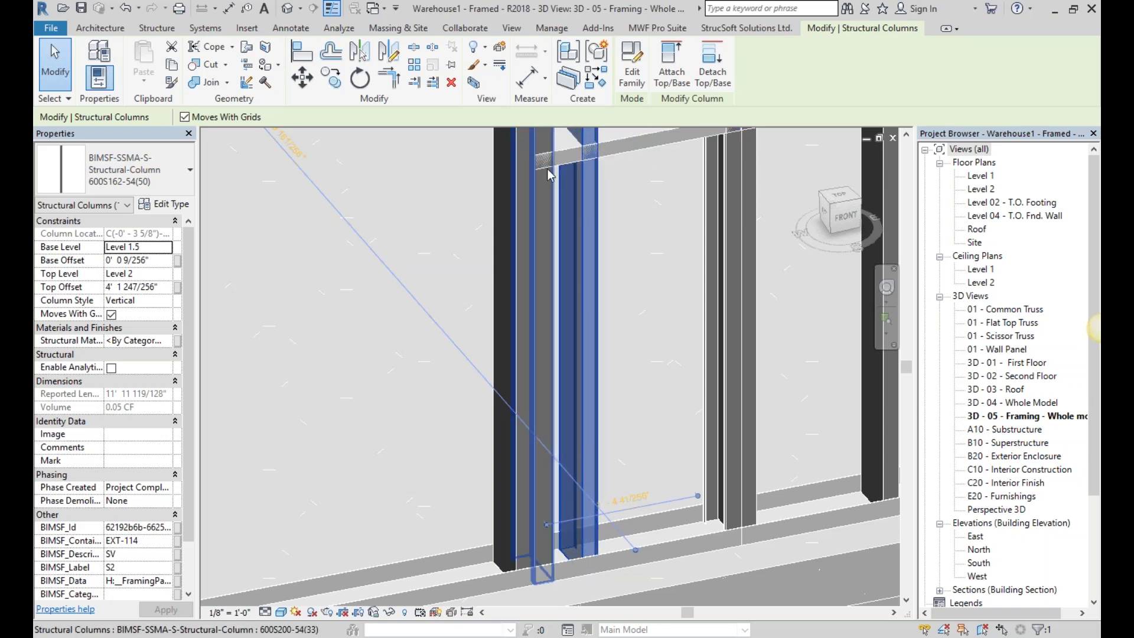
{"action": "scroll", "coordinate": [558, 320], "scroll_direction": "down", "scroll_amount": 2}
{"action": "scroll", "coordinate": [553, 317], "scroll_direction": "down", "scroll_amount": 5}
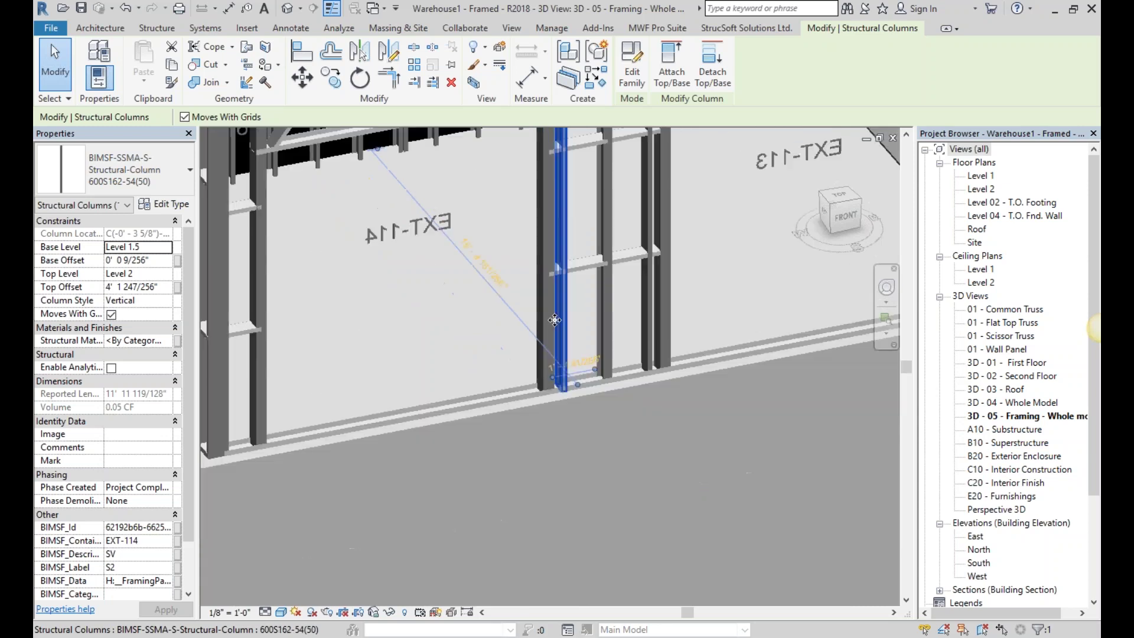
{"action": "scroll", "coordinate": [554, 317], "scroll_direction": "down", "scroll_amount": 3}
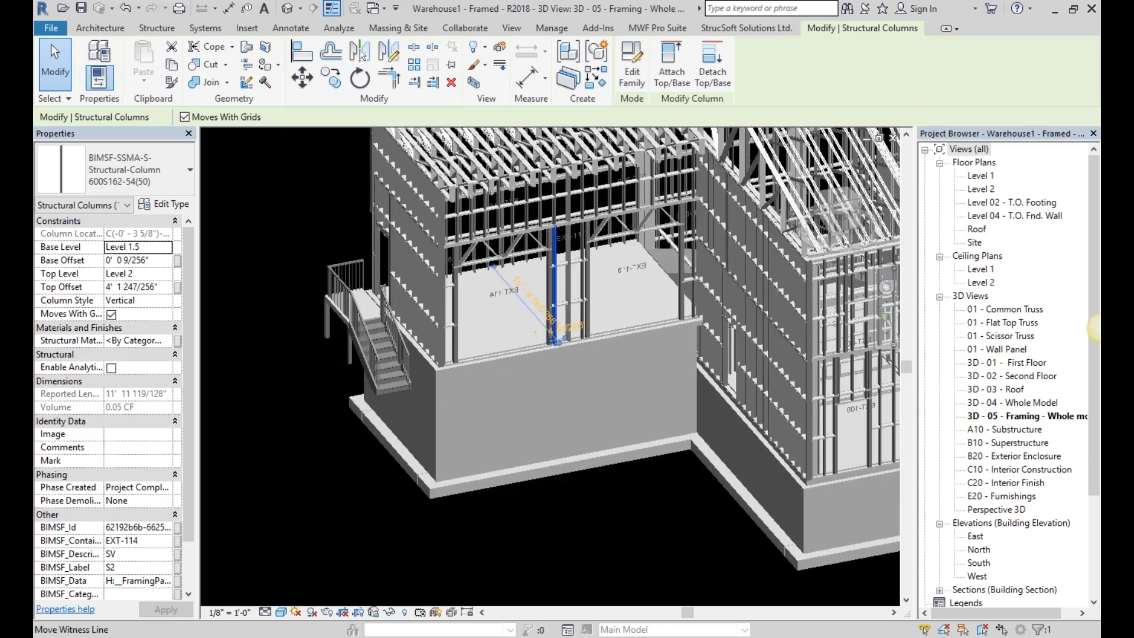
{"action": "left_click", "coordinate": [746, 28]}
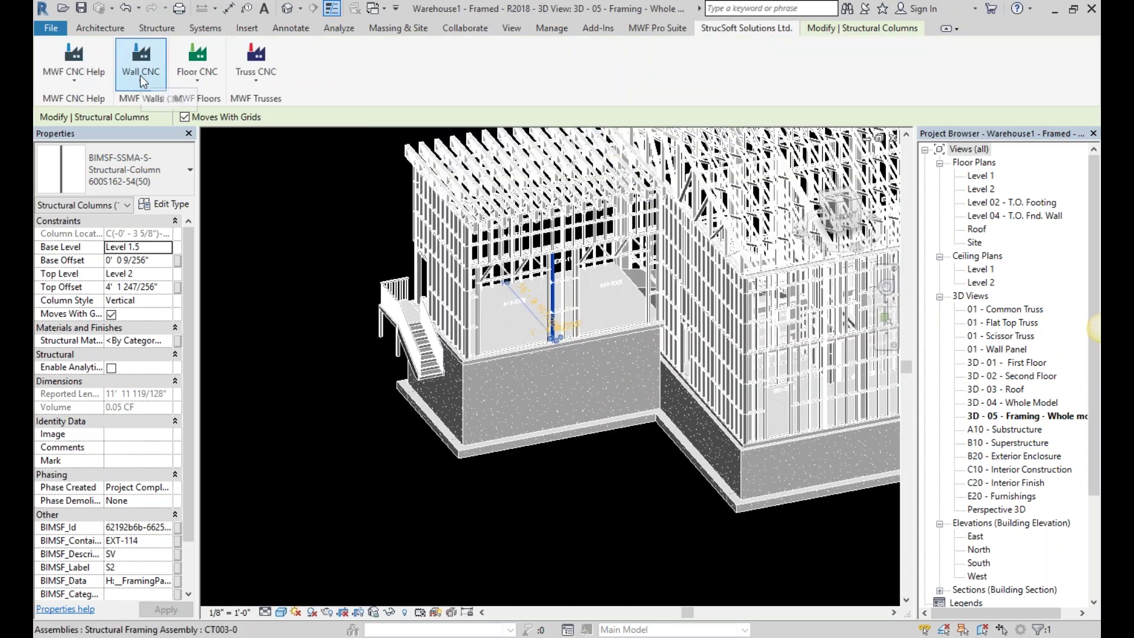
Open the 01 - Wall Panel 3D view and bring up Howick Wall CNC in View CNC From A File mode.
{"action": "double_click", "coordinate": [1025, 358]}
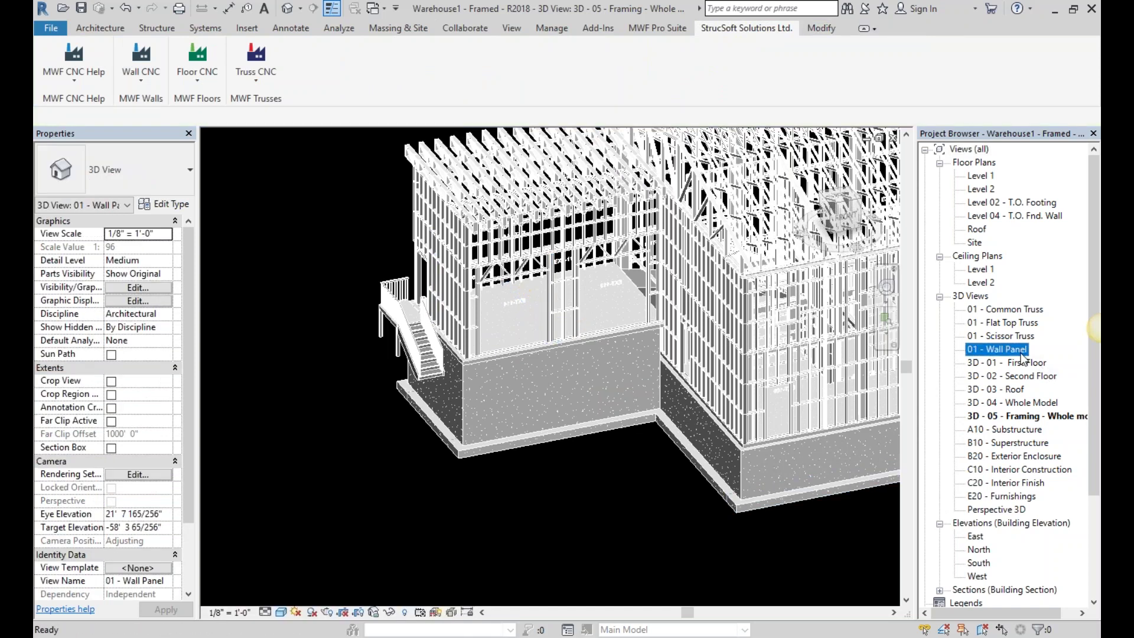
{"action": "middle_click_drag", "start_coordinate": [776, 428], "coordinate": [709, 390], "text": "shift"}
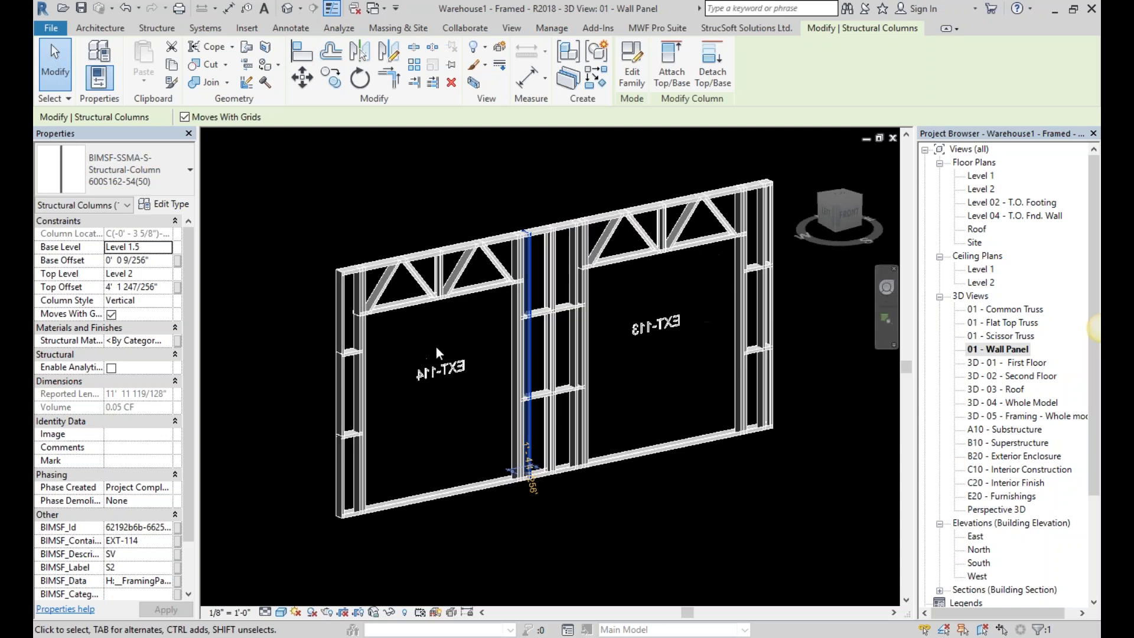
{"action": "left_click", "coordinate": [756, 29]}
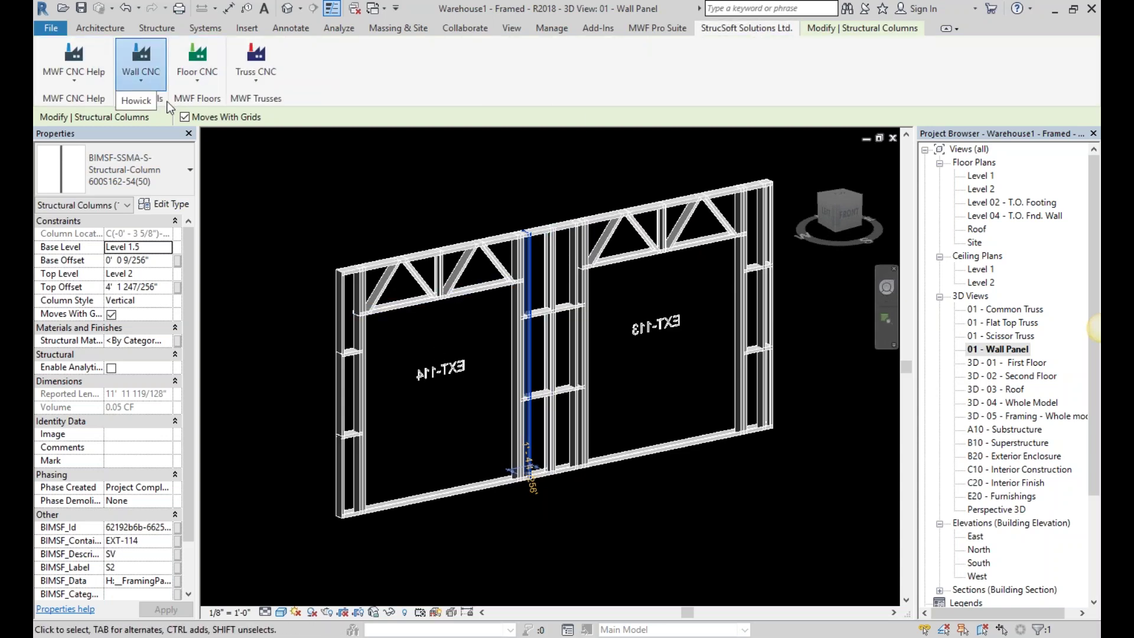
{"action": "left_click", "coordinate": [147, 108]}
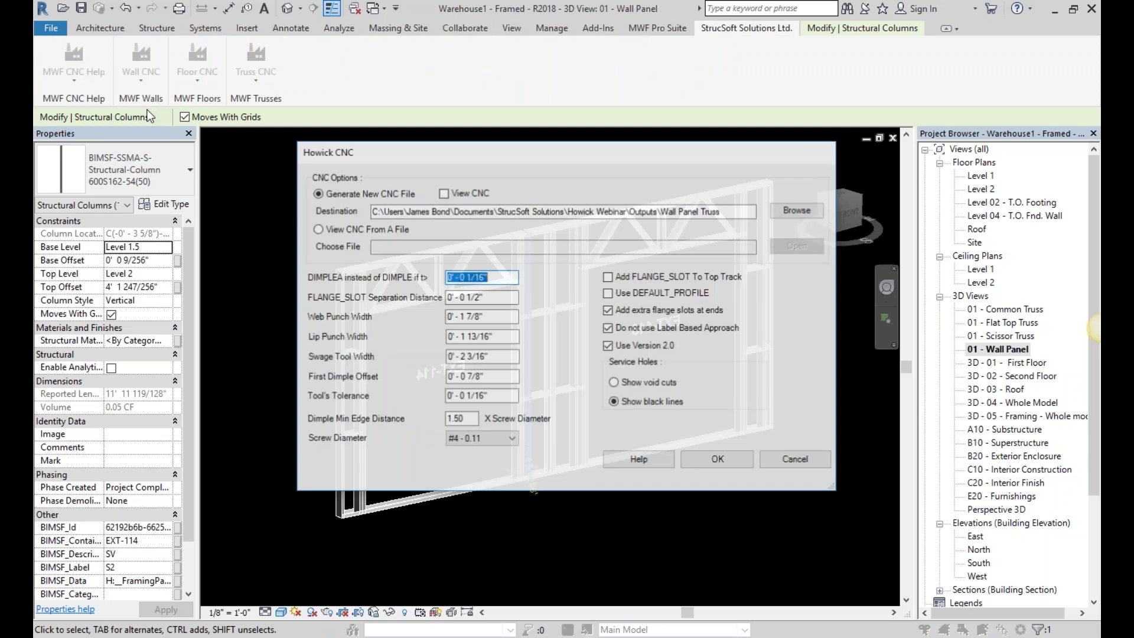
{"action": "left_click", "coordinate": [341, 229]}
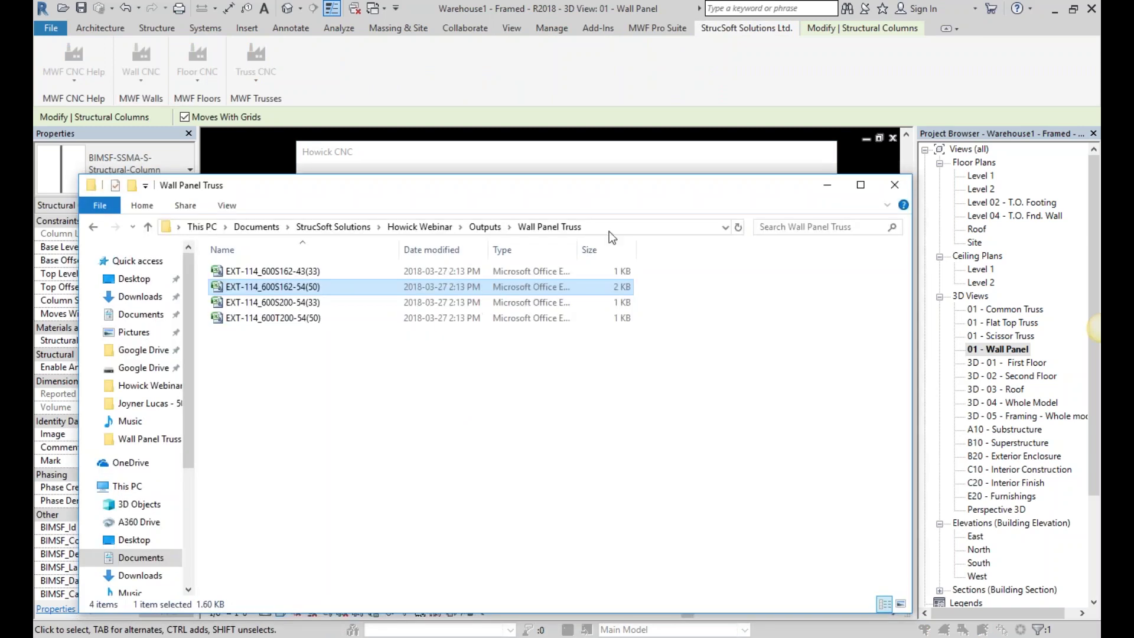
Paste the output folder path, load all four EXT-114 CSV files and confirm the import.
{"action": "left_click", "coordinate": [608, 229]}
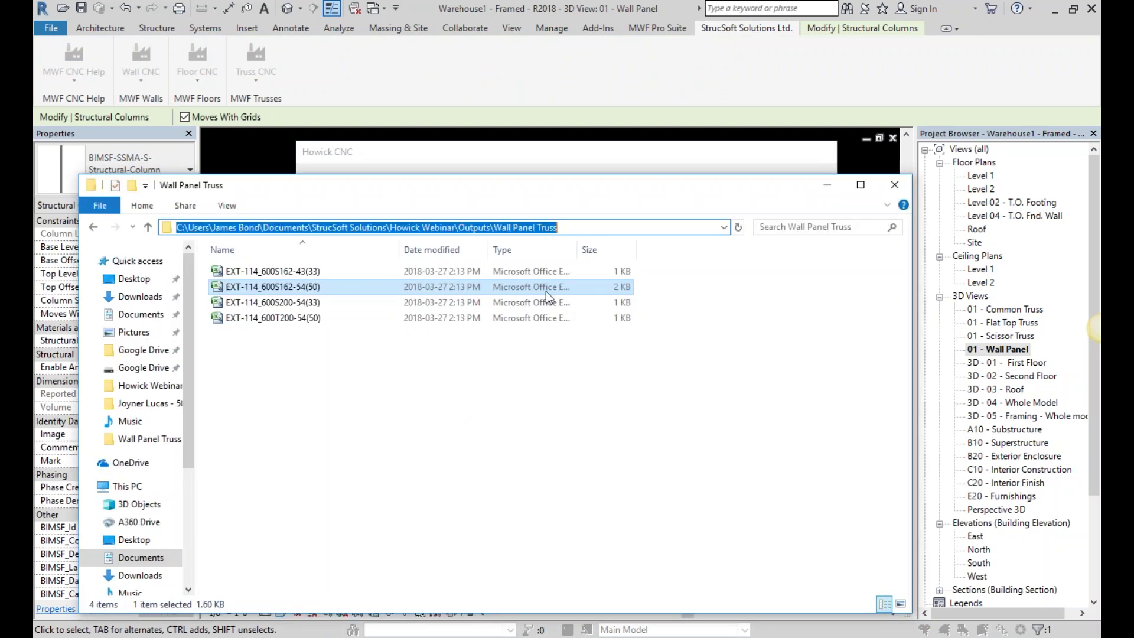
{"action": "key", "text": "ctrl+c"}
{"action": "left_click", "coordinate": [640, 152]}
{"action": "left_click", "coordinate": [561, 246]}
{"action": "key", "text": "ctrl+v"}
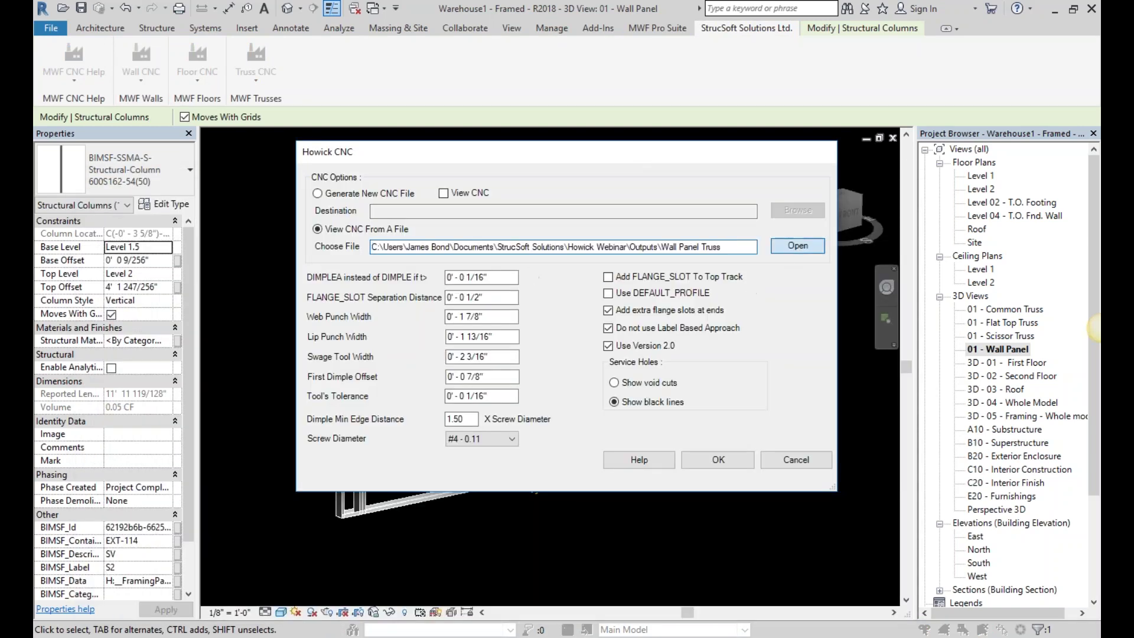
{"action": "left_click", "coordinate": [797, 245]}
{"action": "left_click_drag", "start_coordinate": [597, 349], "coordinate": [527, 234]}
{"action": "left_click", "coordinate": [743, 460]}
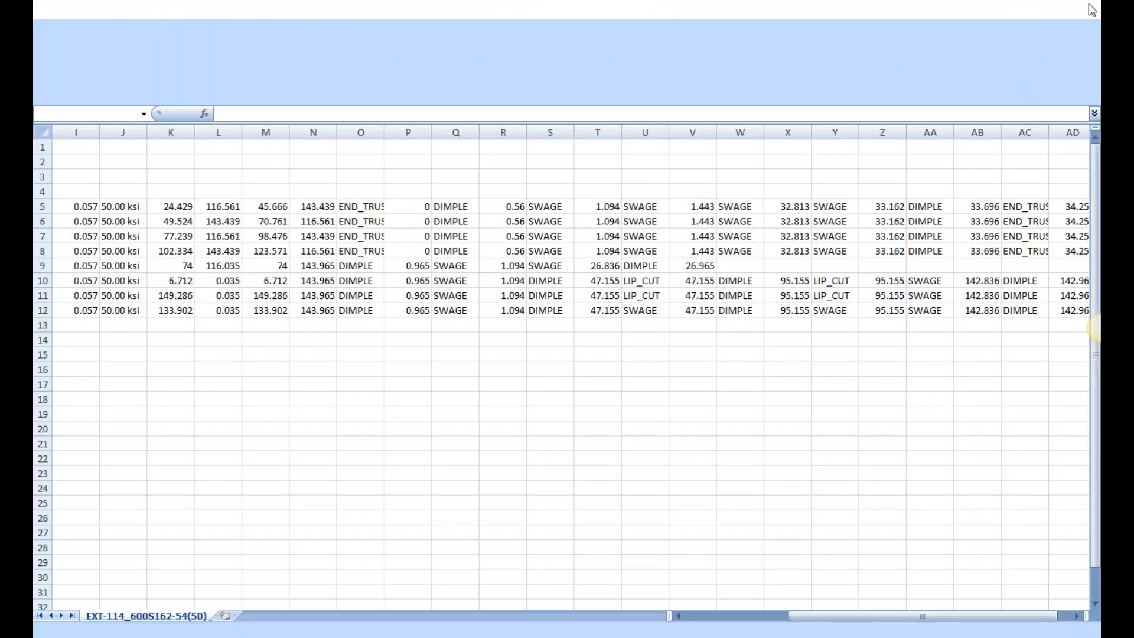
{"action": "left_click", "coordinate": [1092, 10]}
{"action": "left_click", "coordinate": [720, 458]}
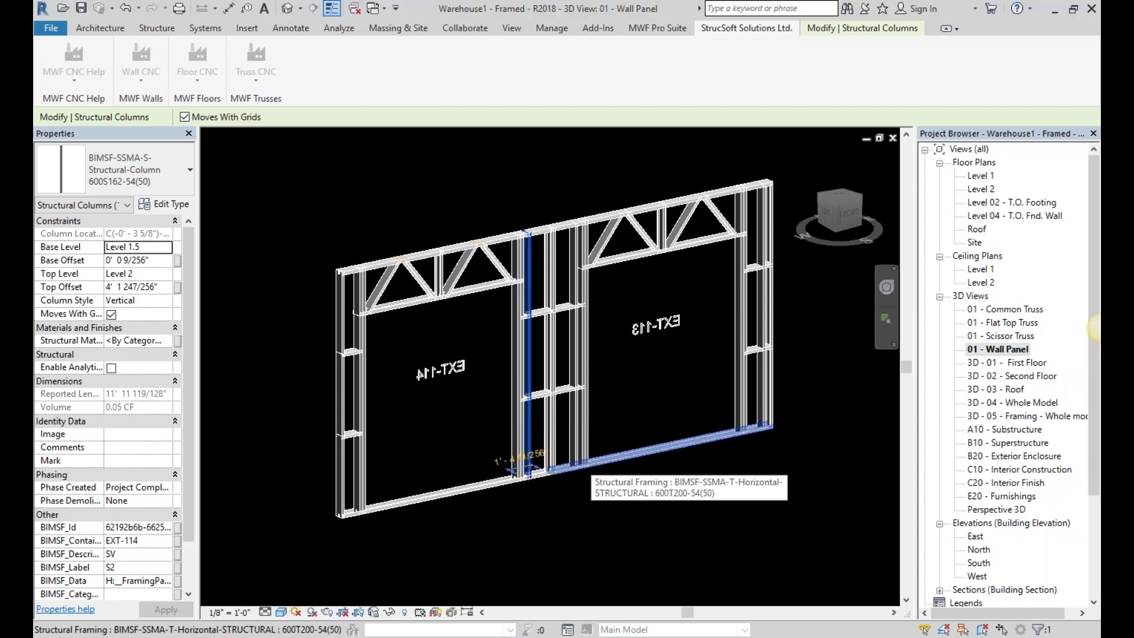
Zoom and orbit around the studs and truss top chord to view the wall from behind.
{"action": "scroll", "coordinate": [342, 405], "scroll_direction": "up", "scroll_amount": 3}
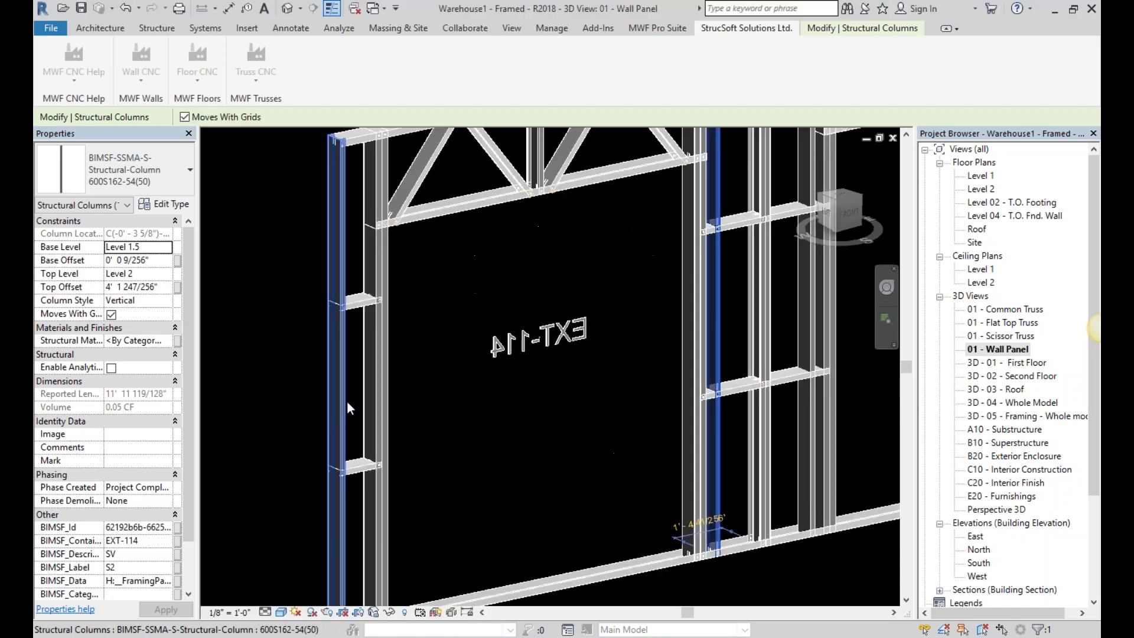
{"action": "scroll", "coordinate": [402, 369], "scroll_direction": "up", "scroll_amount": 2}
{"action": "middle_click_drag", "start_coordinate": [405, 372], "coordinate": [641, 251]}
{"action": "scroll", "coordinate": [520, 368], "scroll_direction": "up", "scroll_amount": 5}
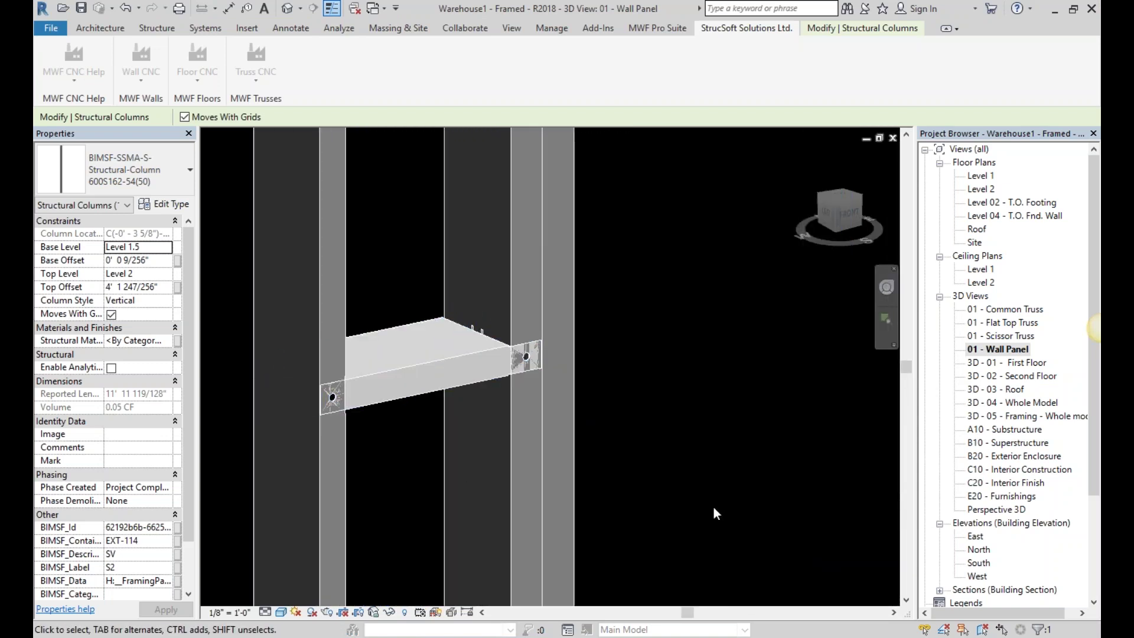
{"action": "scroll", "coordinate": [689, 285], "scroll_direction": "down", "scroll_amount": 4}
{"action": "scroll", "coordinate": [703, 290], "scroll_direction": "down", "scroll_amount": 3}
{"action": "scroll", "coordinate": [514, 526], "scroll_direction": "down", "scroll_amount": 3}
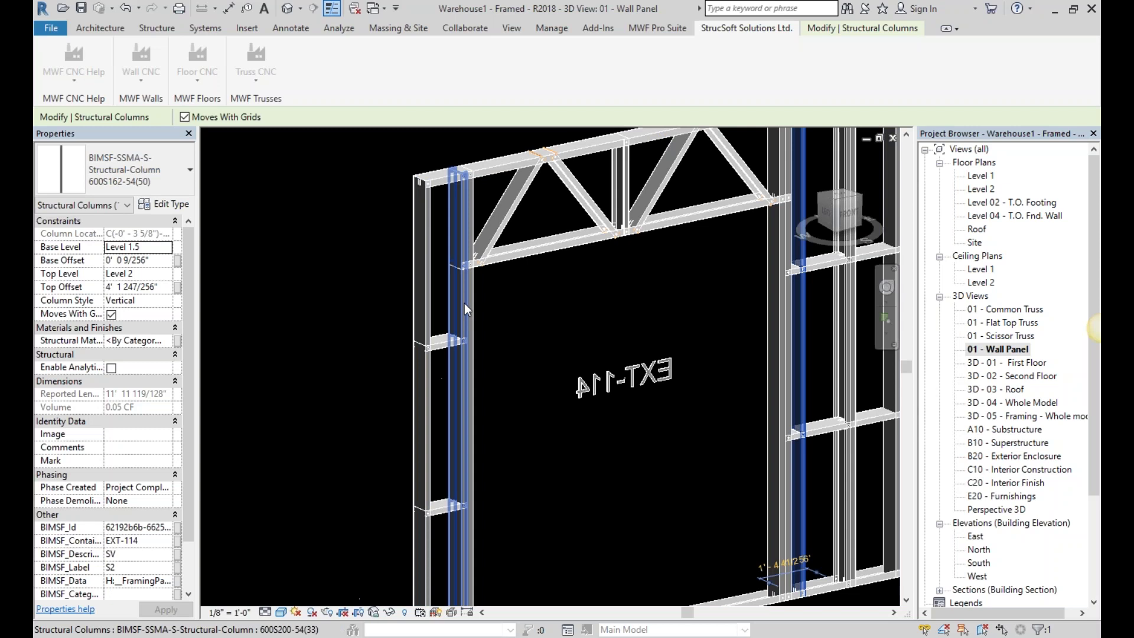
{"action": "scroll", "coordinate": [504, 226], "scroll_direction": "up", "scroll_amount": 3}
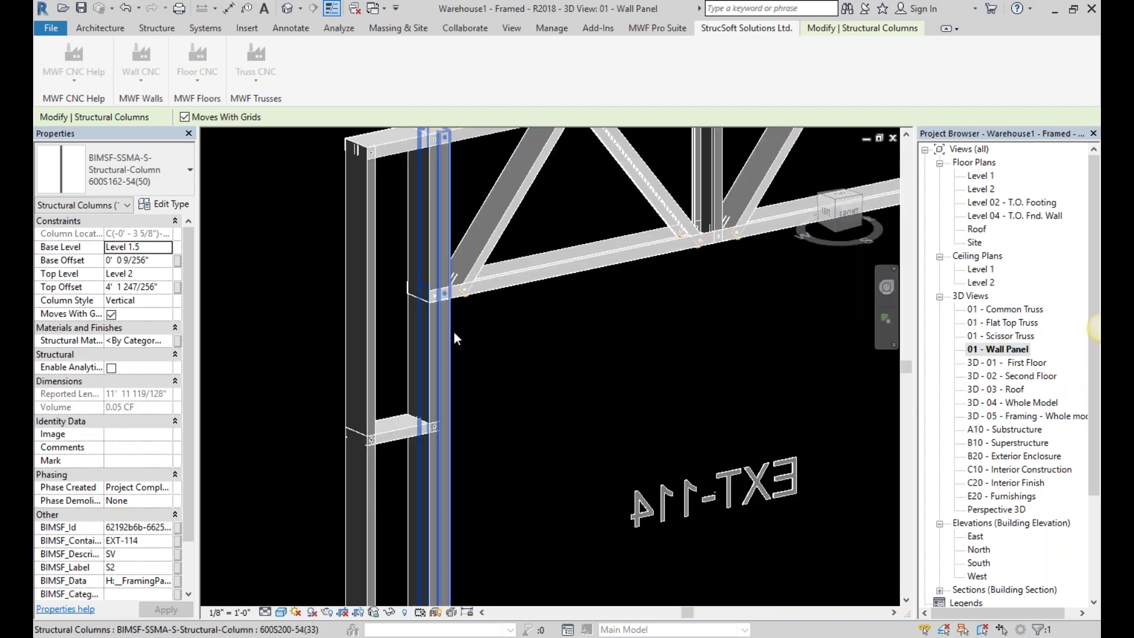
{"action": "scroll", "coordinate": [472, 278], "scroll_direction": "up", "scroll_amount": 3}
{"action": "scroll", "coordinate": [567, 459], "scroll_direction": "down", "scroll_amount": 3}
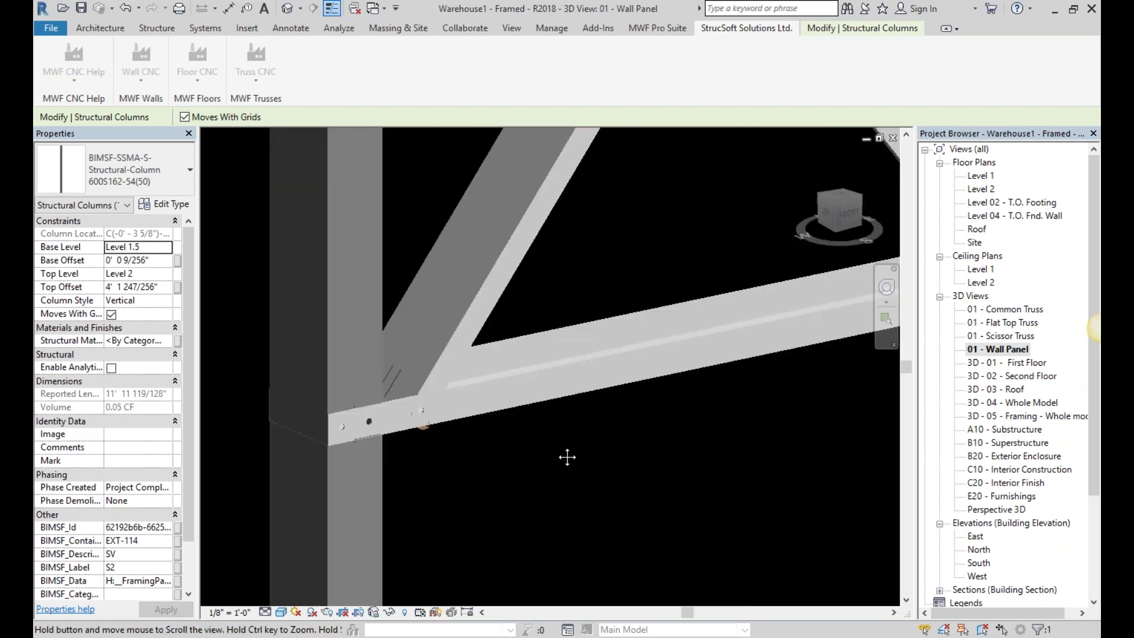
{"action": "middle_click_drag", "start_coordinate": [568, 458], "coordinate": [437, 472]}
{"action": "scroll", "coordinate": [438, 473], "scroll_direction": "up", "scroll_amount": 2}
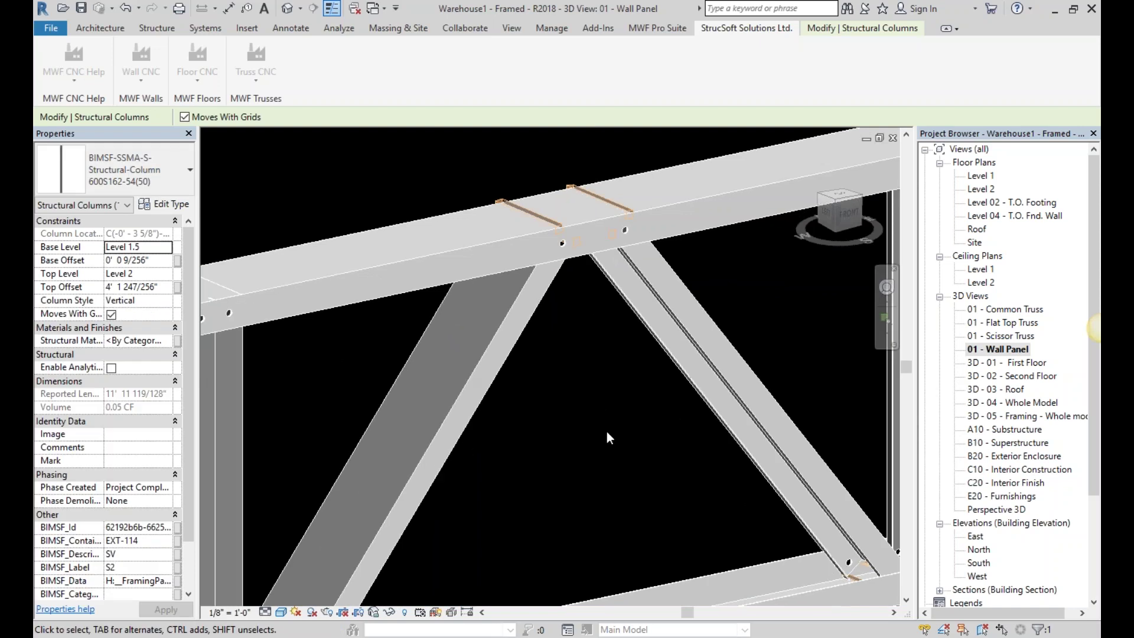
{"action": "middle_click_drag", "start_coordinate": [607, 431], "coordinate": [599, 236], "text": "shift"}
{"action": "scroll", "coordinate": [572, 257], "scroll_direction": "up", "scroll_amount": 3}
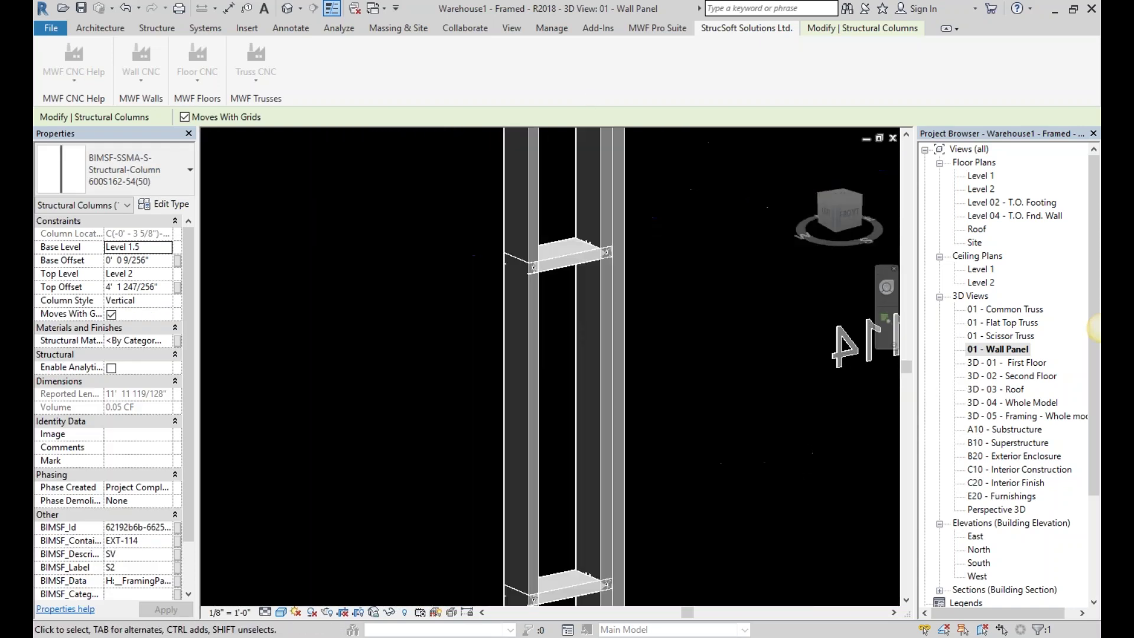
Isolate the short horizontal framing member with HI and orbit around it to inspect its tooling.
{"action": "left_click", "coordinate": [571, 257]}
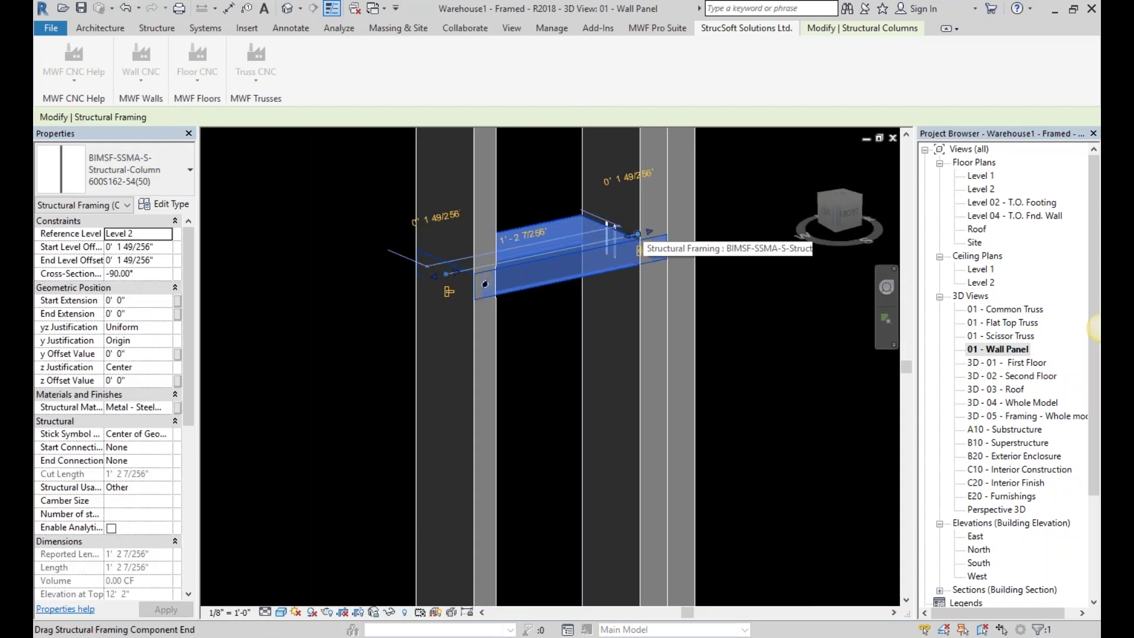
{"action": "key", "text": "h"}
{"action": "key", "text": "i"}
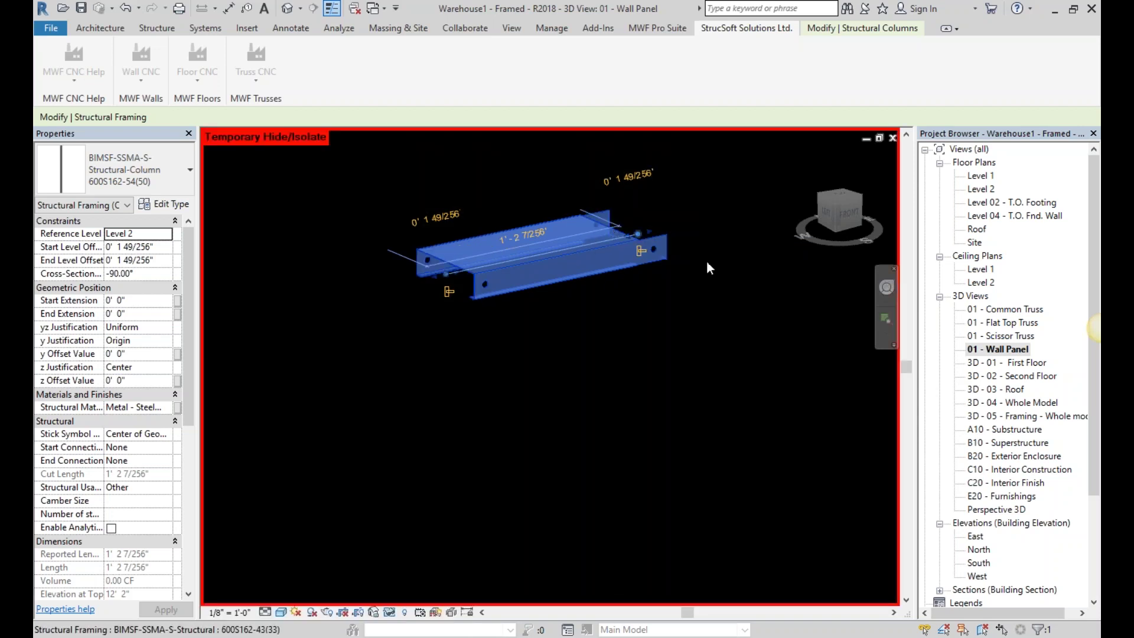
{"action": "left_click", "coordinate": [732, 284]}
{"action": "middle_click_drag", "start_coordinate": [732, 285], "coordinate": [736, 318], "text": "shift"}
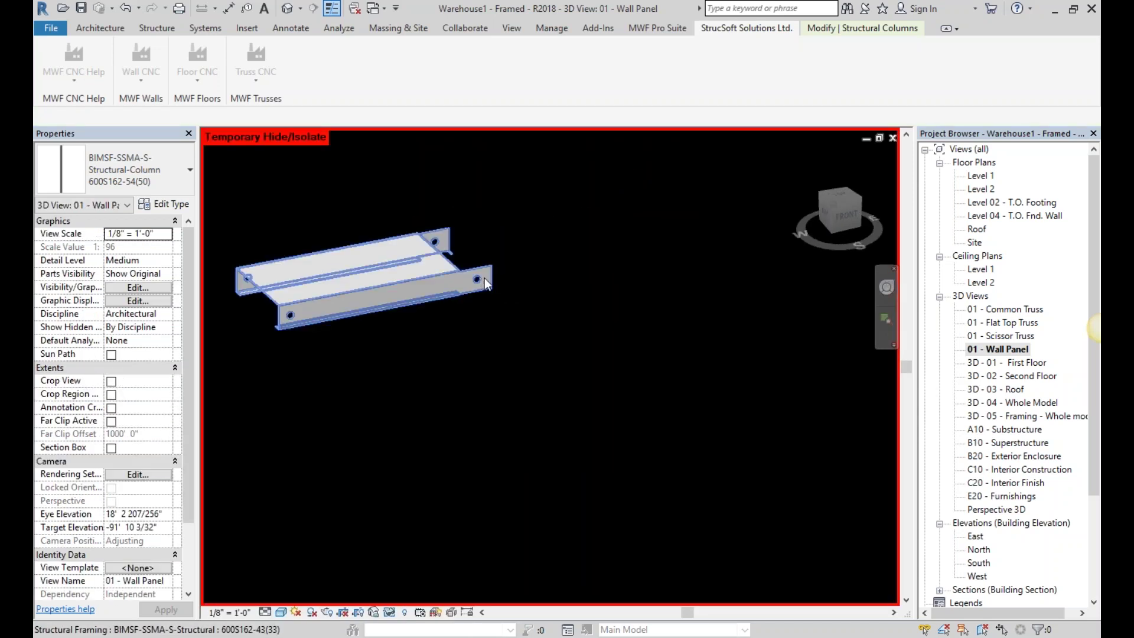
{"action": "middle_click_drag", "start_coordinate": [453, 304], "coordinate": [448, 251], "text": "shift"}
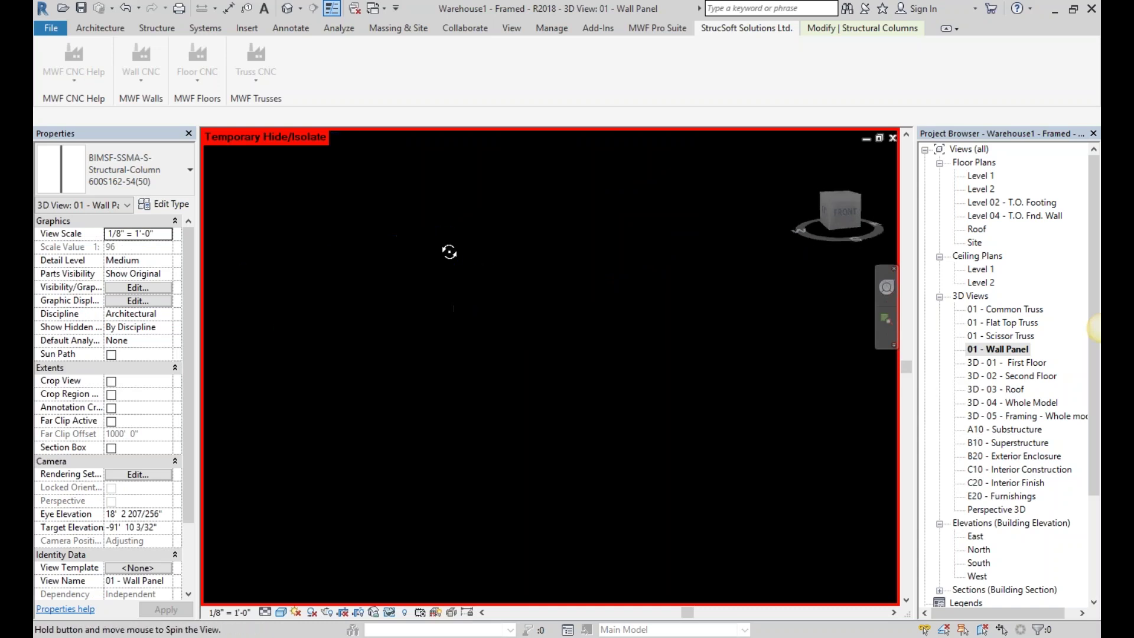
{"action": "left_click", "coordinate": [389, 612]}
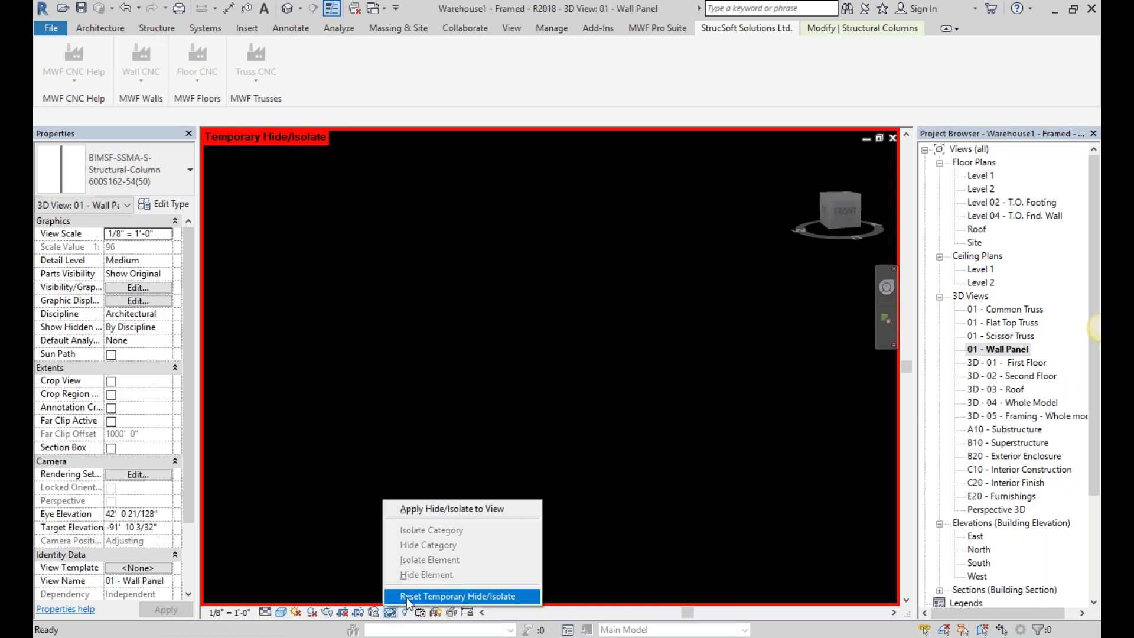
End the previous isolation, then isolate the lower cross member and view it from above.
{"action": "left_click", "coordinate": [456, 597]}
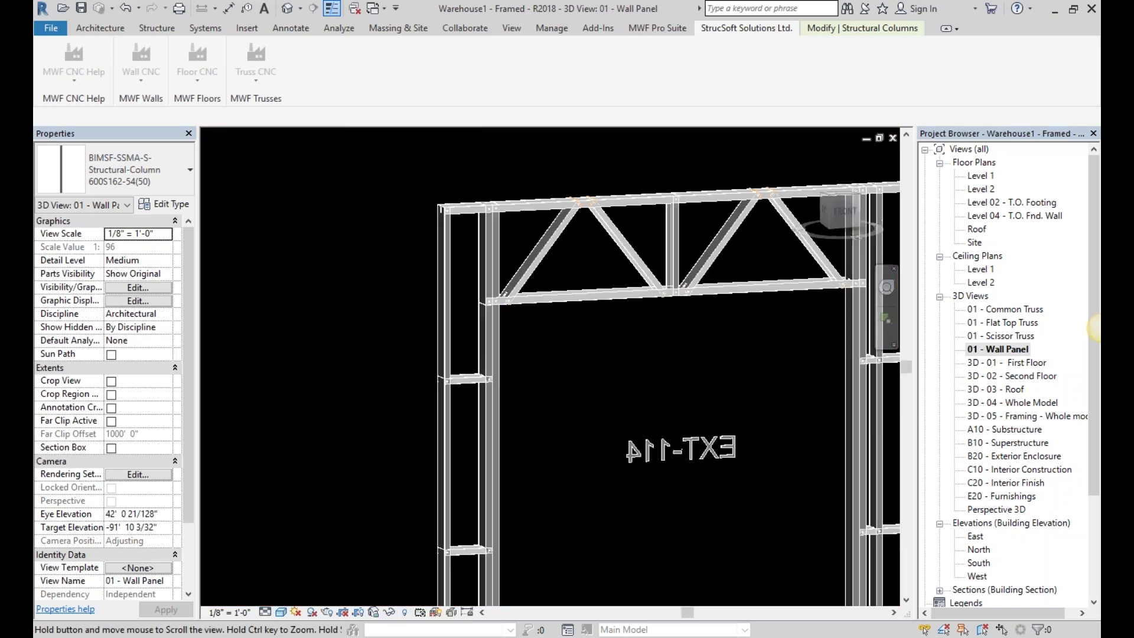
{"action": "middle_click_drag", "start_coordinate": [650, 473], "coordinate": [241, 476]}
{"action": "scroll", "coordinate": [546, 367], "scroll_direction": "up", "scroll_amount": 5}
{"action": "left_click", "coordinate": [531, 374]}
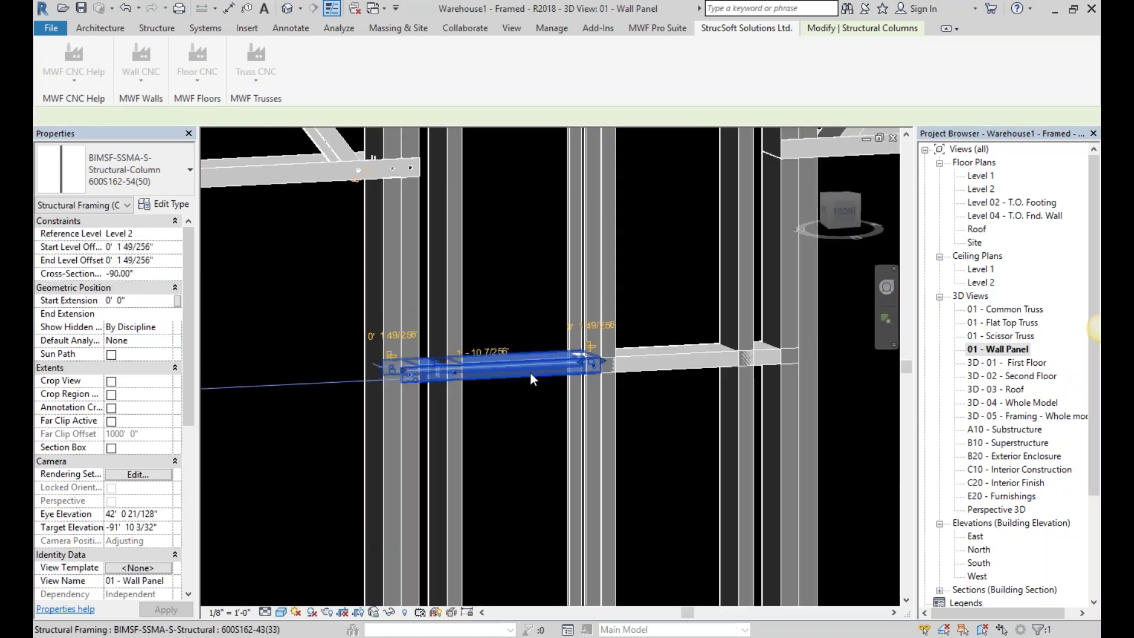
{"action": "key", "text": "h"}
{"action": "key", "text": "i"}
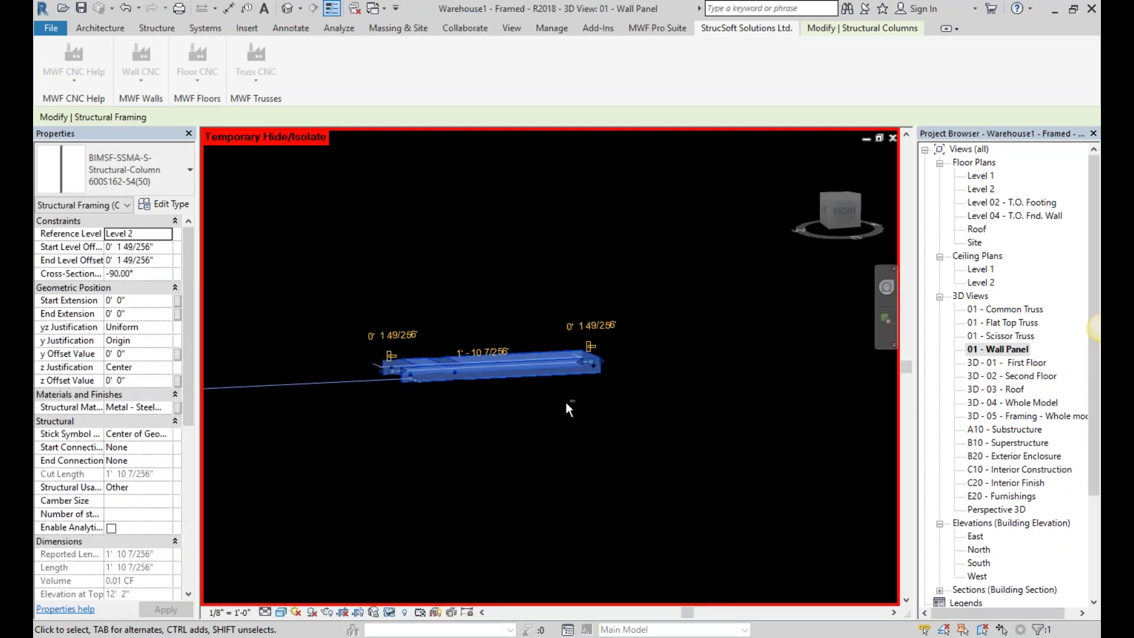
{"action": "middle_click_drag", "start_coordinate": [566, 402], "coordinate": [444, 388], "text": "shift"}
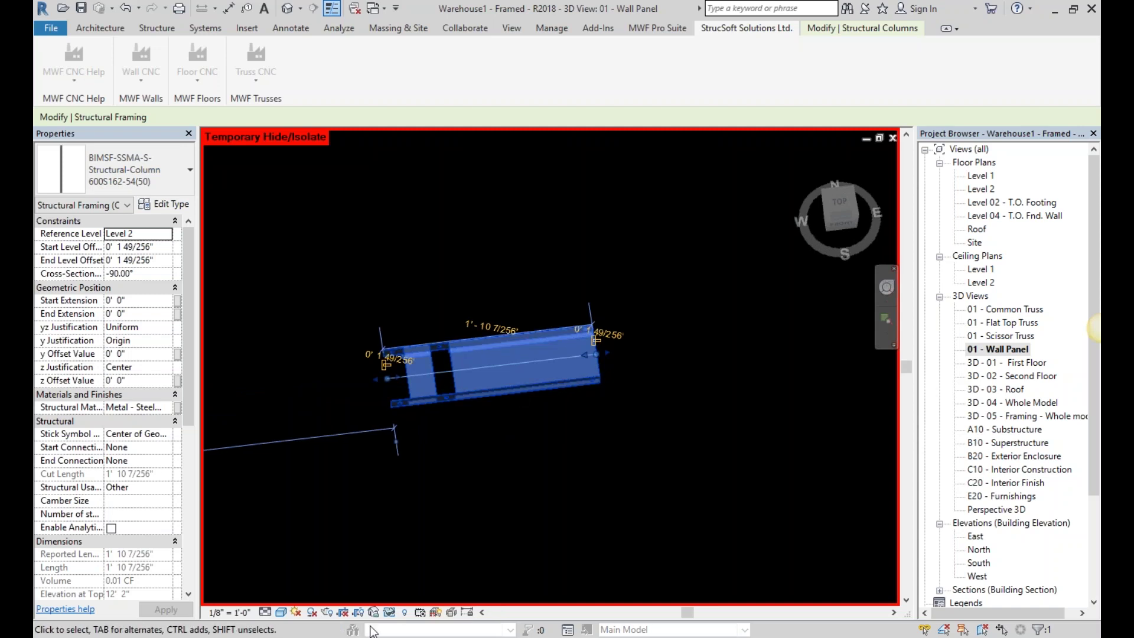
Reset the isolation to show all framing and select the swage solid on the member.
{"action": "left_click", "coordinate": [390, 612]}
{"action": "left_click", "coordinate": [430, 597]}
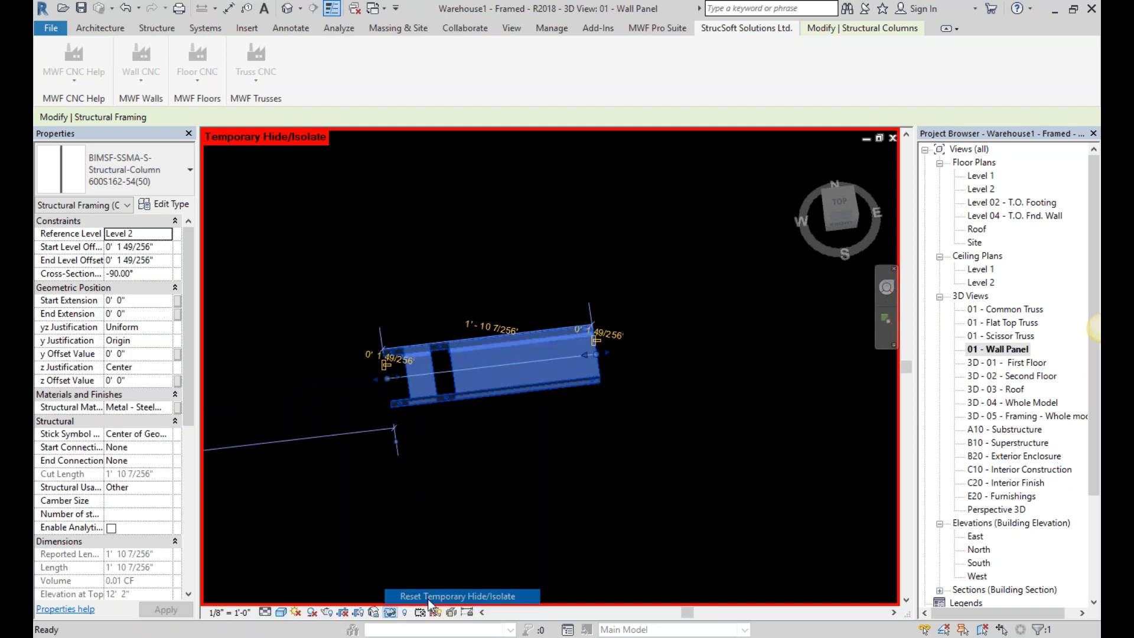
{"action": "scroll", "coordinate": [343, 295], "scroll_direction": "up", "scroll_amount": 5}
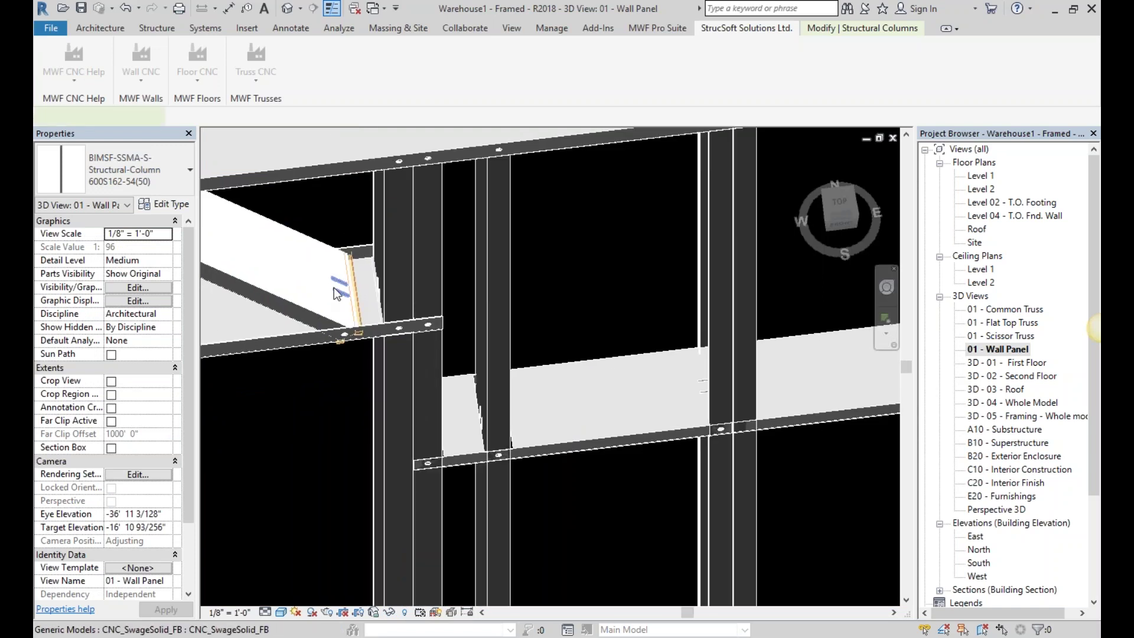
{"action": "left_click", "coordinate": [337, 293]}
{"action": "scroll", "coordinate": [340, 277], "scroll_direction": "up", "scroll_amount": 5}
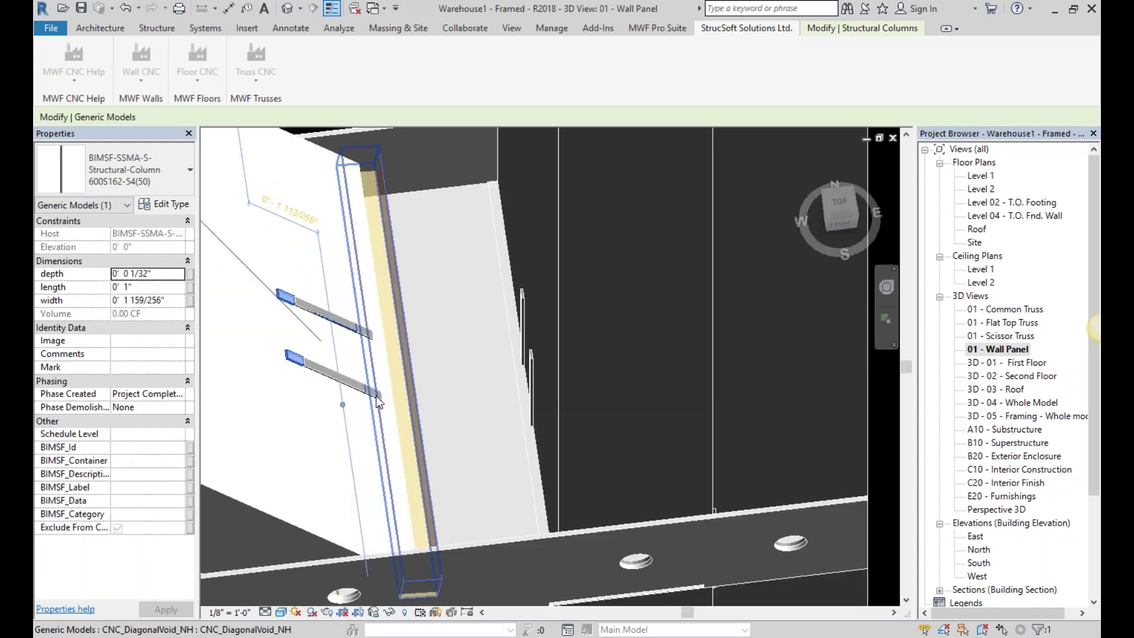
{"action": "scroll", "coordinate": [349, 424], "scroll_direction": "down", "scroll_amount": 2}
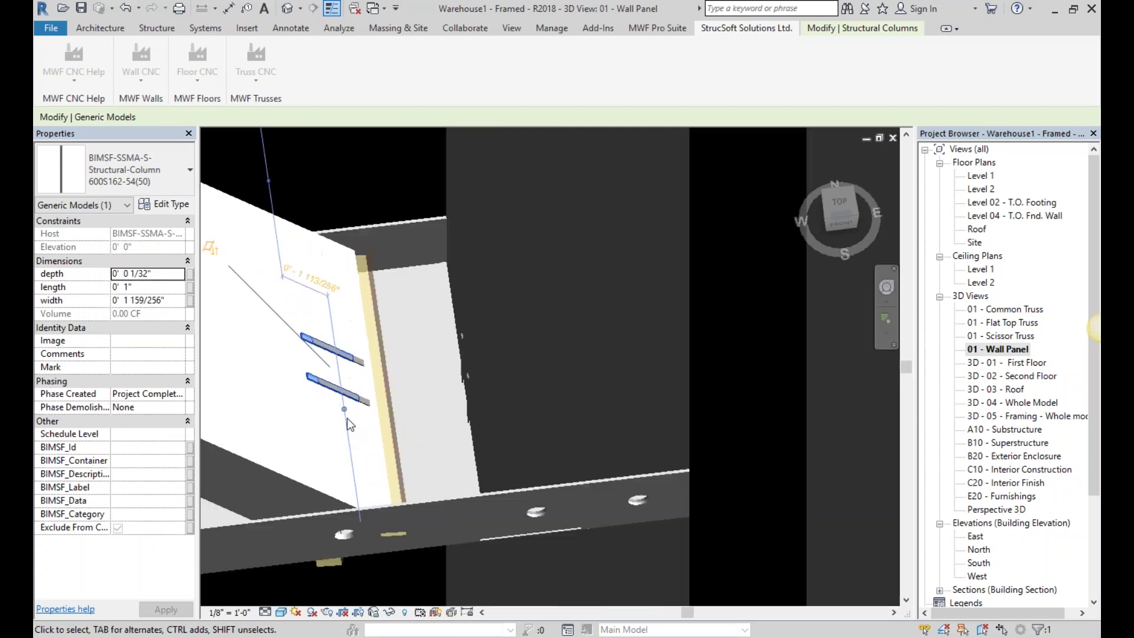
{"action": "scroll", "coordinate": [361, 431], "scroll_direction": "down", "scroll_amount": 3}
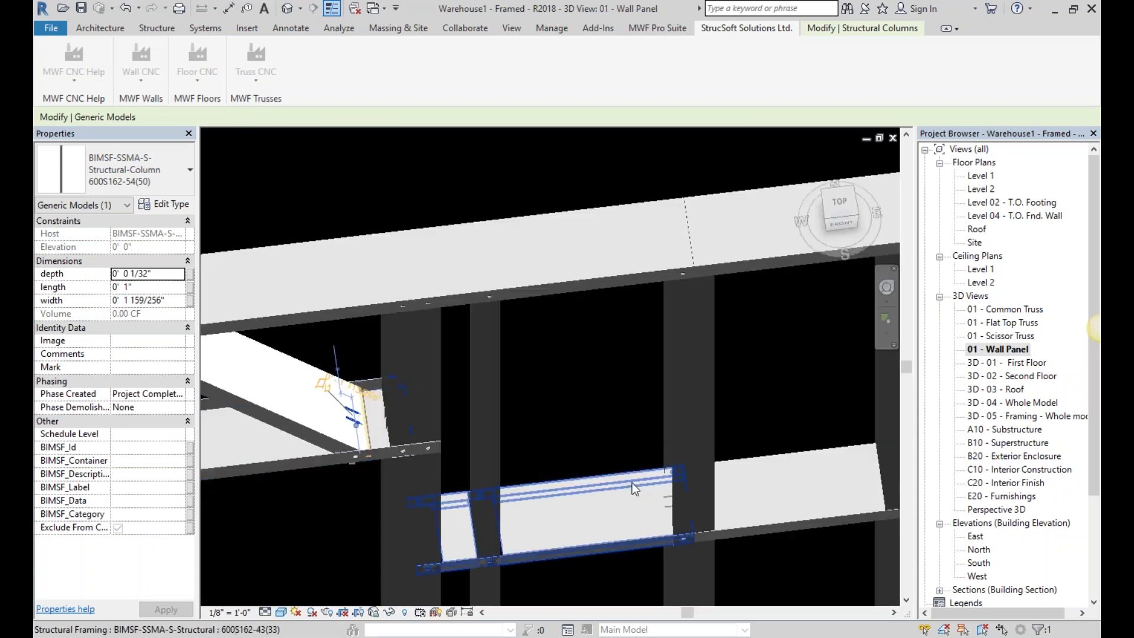
{"action": "middle_click_drag", "start_coordinate": [632, 483], "coordinate": [360, 355]}
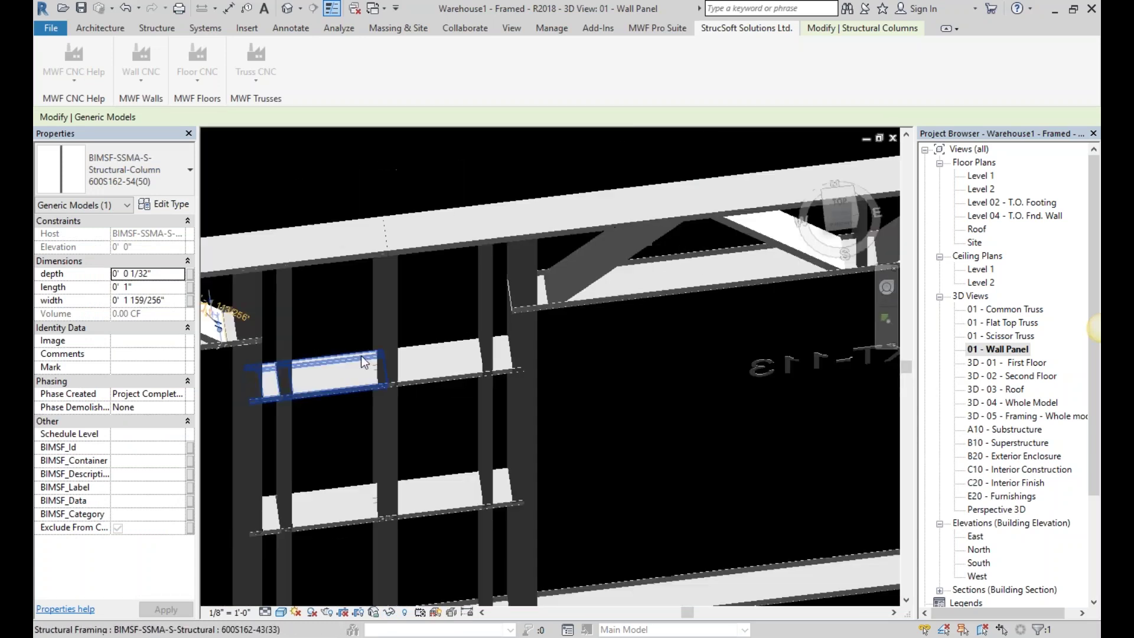
Open the 01 - Scissor Truss view and delete the wall panel from it.
{"action": "double_click", "coordinate": [1024, 338]}
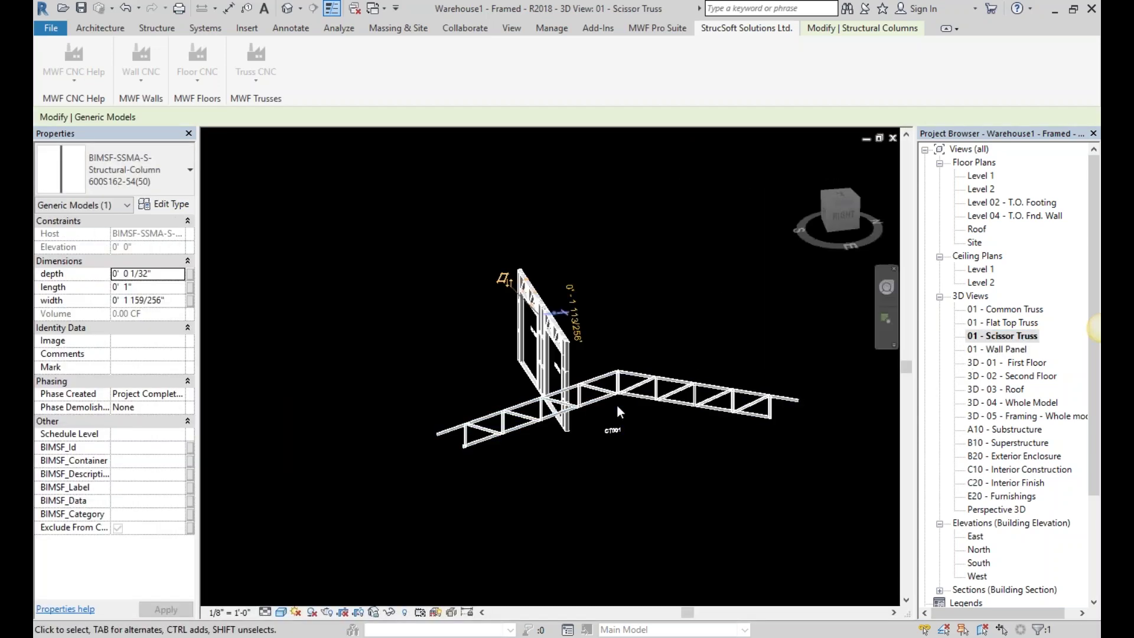
{"action": "left_click", "coordinate": [611, 396]}
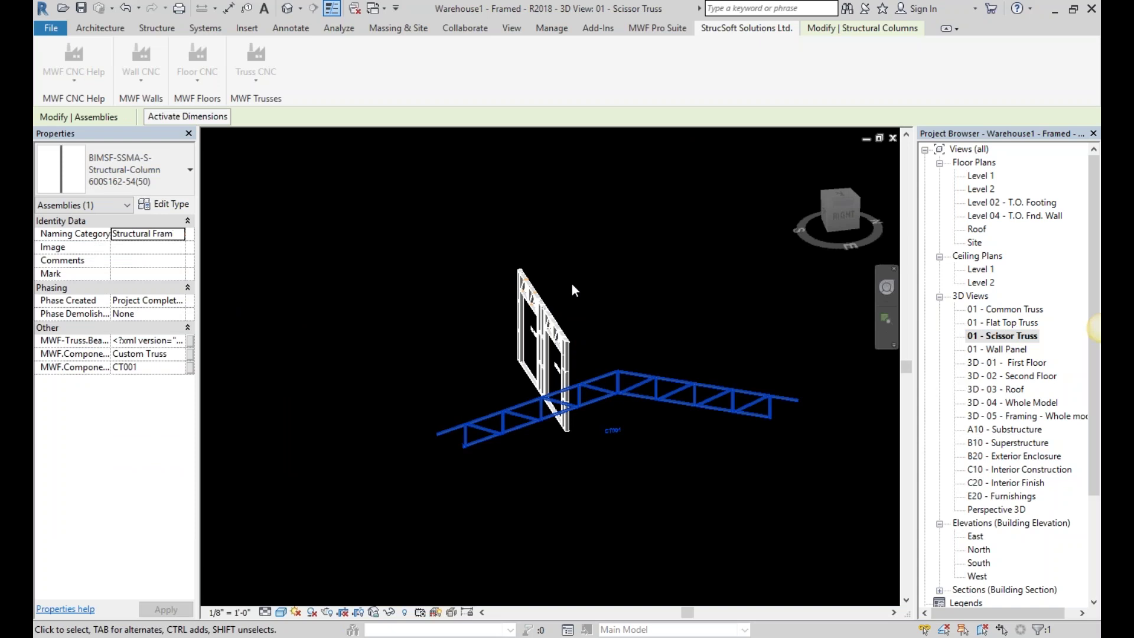
{"action": "middle_click_drag", "start_coordinate": [548, 429], "coordinate": [407, 540]}
{"action": "left_click_drag", "start_coordinate": [439, 517], "coordinate": [206, 359]}
{"action": "key", "text": "Delete"}
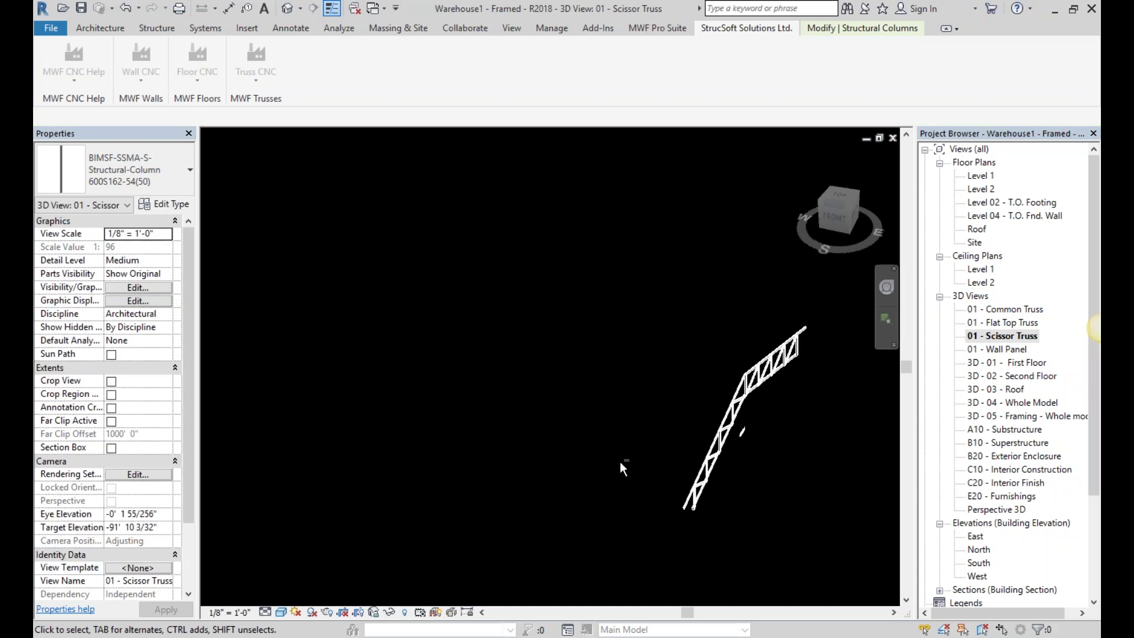
Orbit the scissor truss to lie horizontal and window-select the whole truss.
{"action": "middle_click_drag", "start_coordinate": [620, 462], "coordinate": [727, 414], "text": "shift"}
{"action": "left_click", "coordinate": [741, 391]}
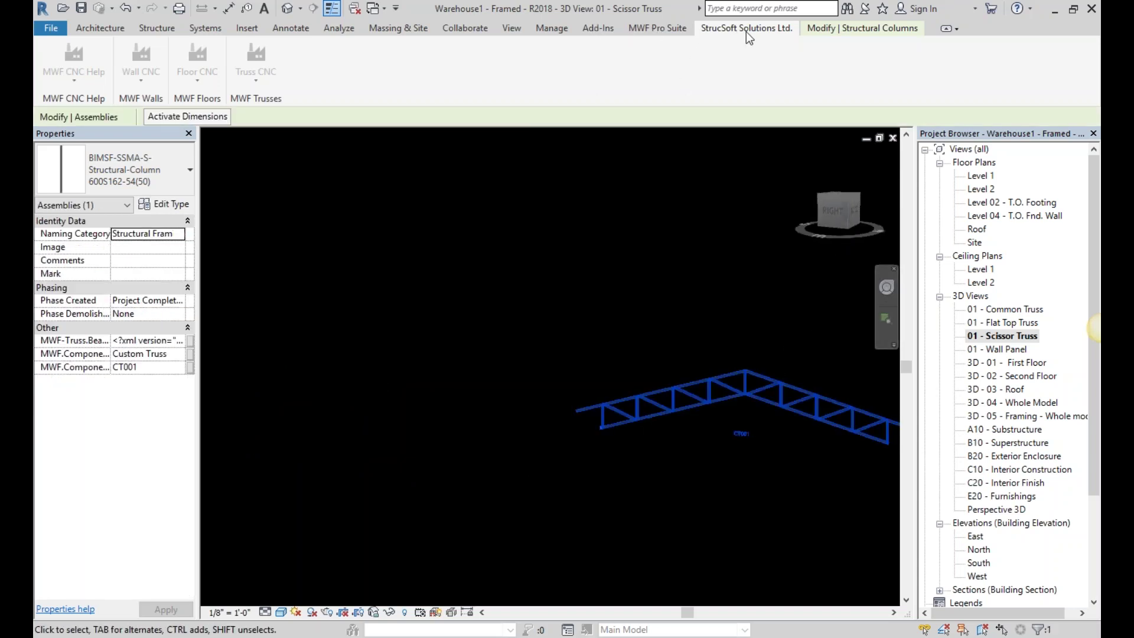
{"action": "left_click", "coordinate": [255, 68]}
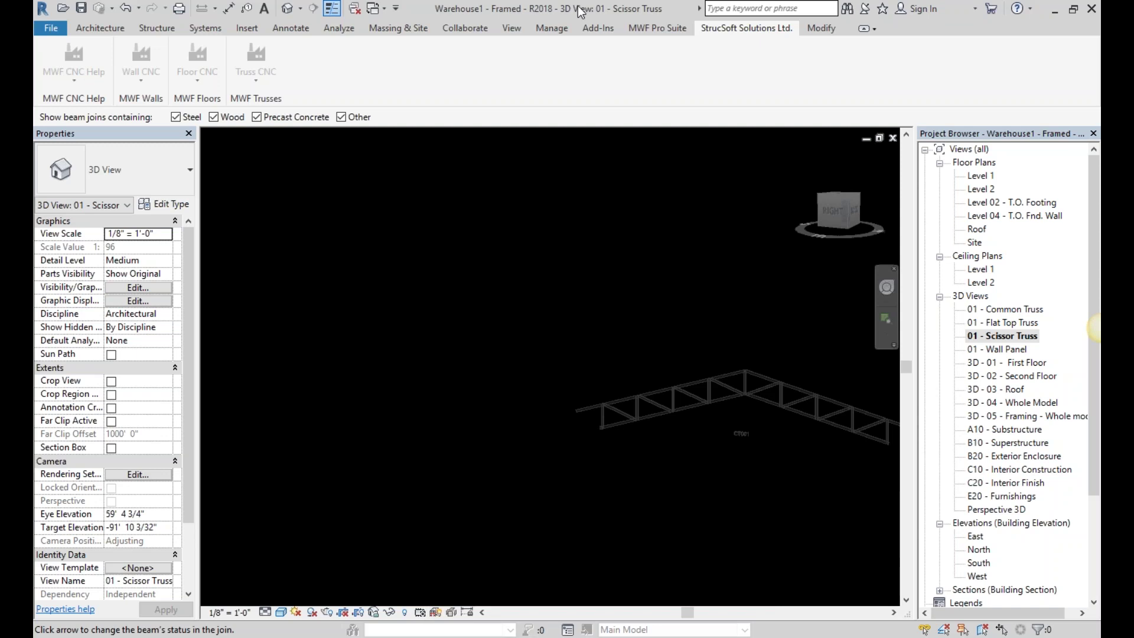
{"action": "left_click_drag", "start_coordinate": [580, 17], "coordinate": [586, 73]}
{"action": "left_click_drag", "start_coordinate": [448, 335], "coordinate": [904, 591]}
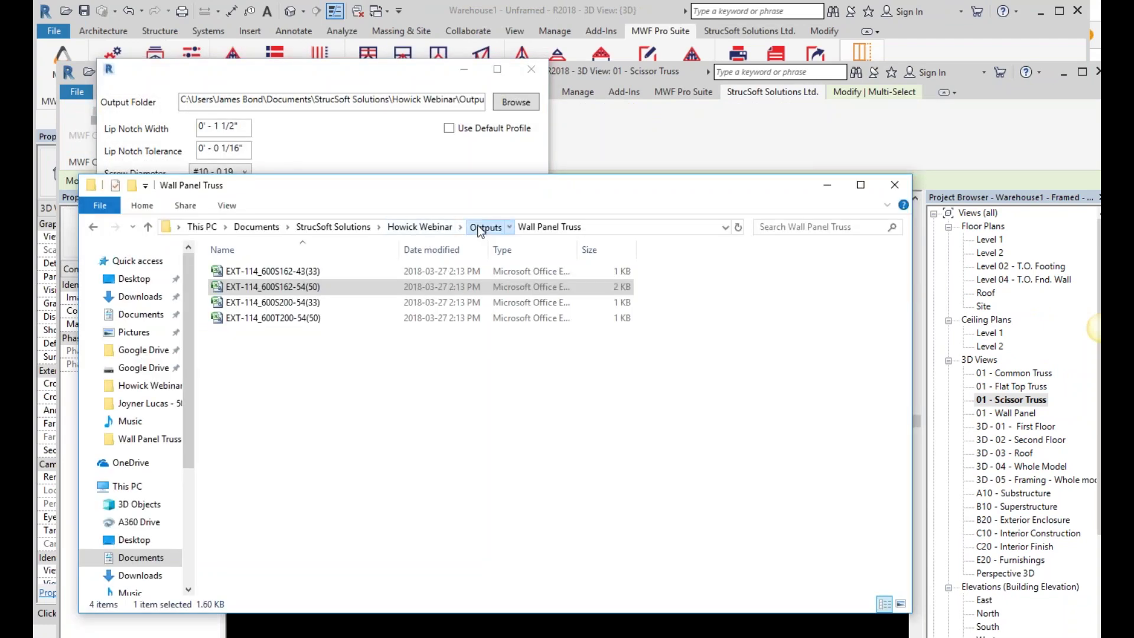
Delete the old CT001 file from the Outputs\Scissor Truss folder.
{"action": "left_click", "coordinate": [479, 229]}
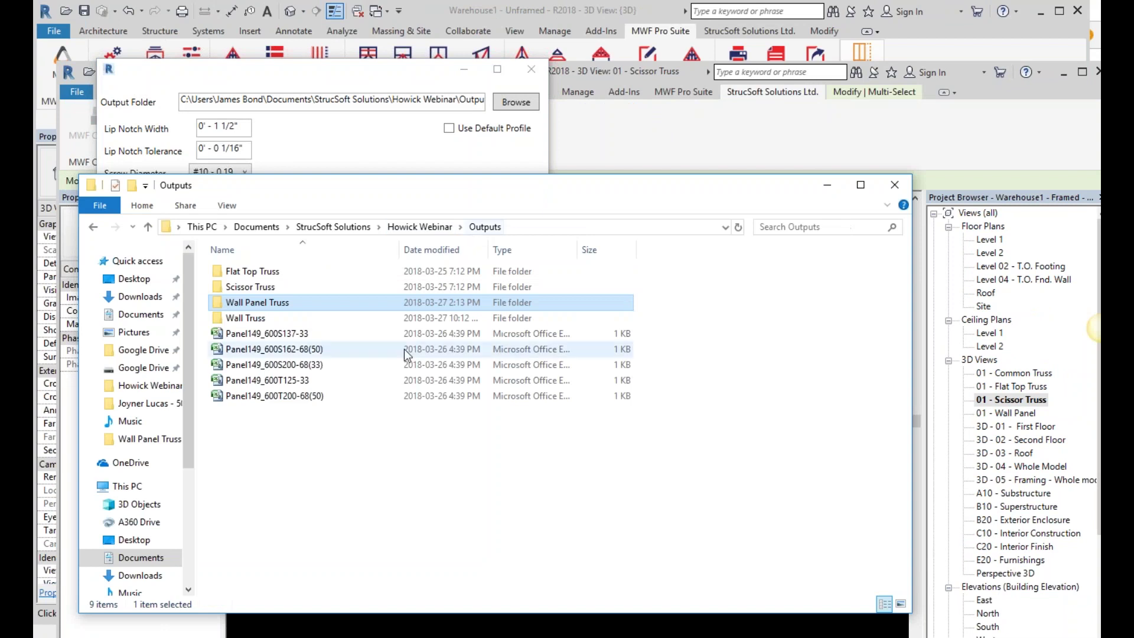
{"action": "double_click", "coordinate": [263, 287]}
{"action": "key", "text": "Delete"}
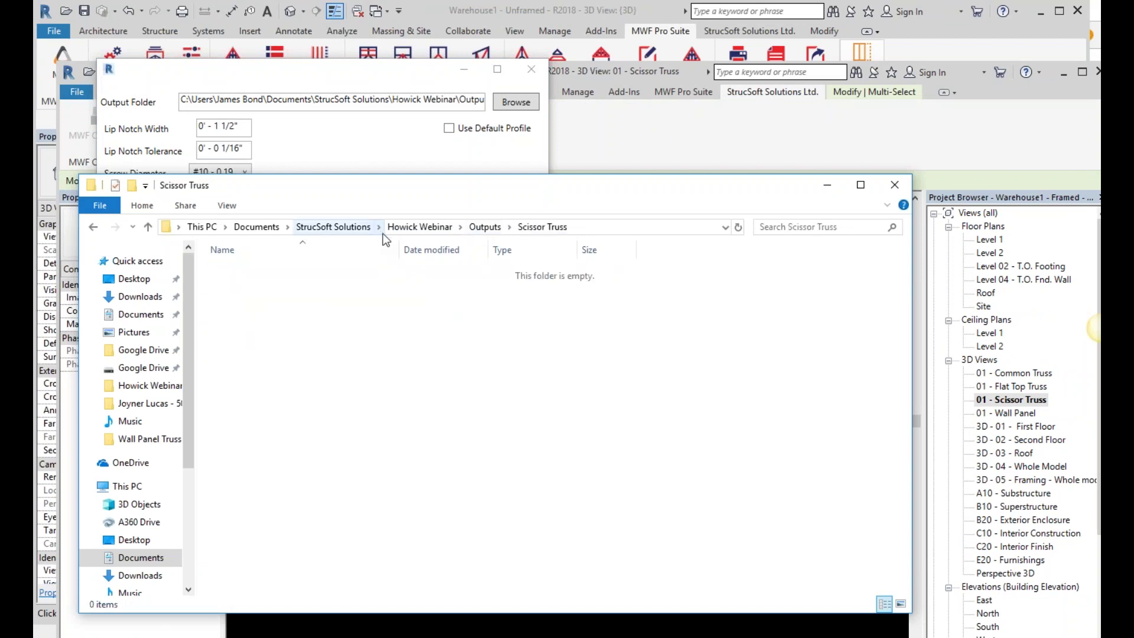
Set the output folder to the Scissor Truss path and generate the truss CNC file.
{"action": "left_click", "coordinate": [646, 233]}
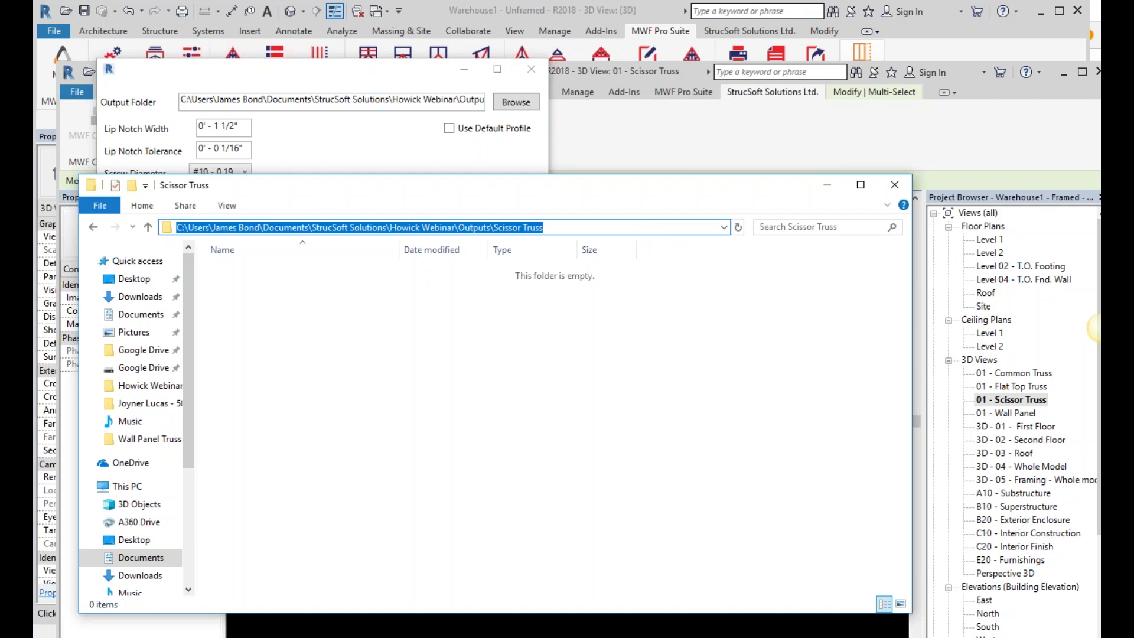
{"action": "left_click", "coordinate": [390, 140]}
{"action": "key", "text": "ctrl+a"}
{"action": "key", "text": "ctrl+v"}
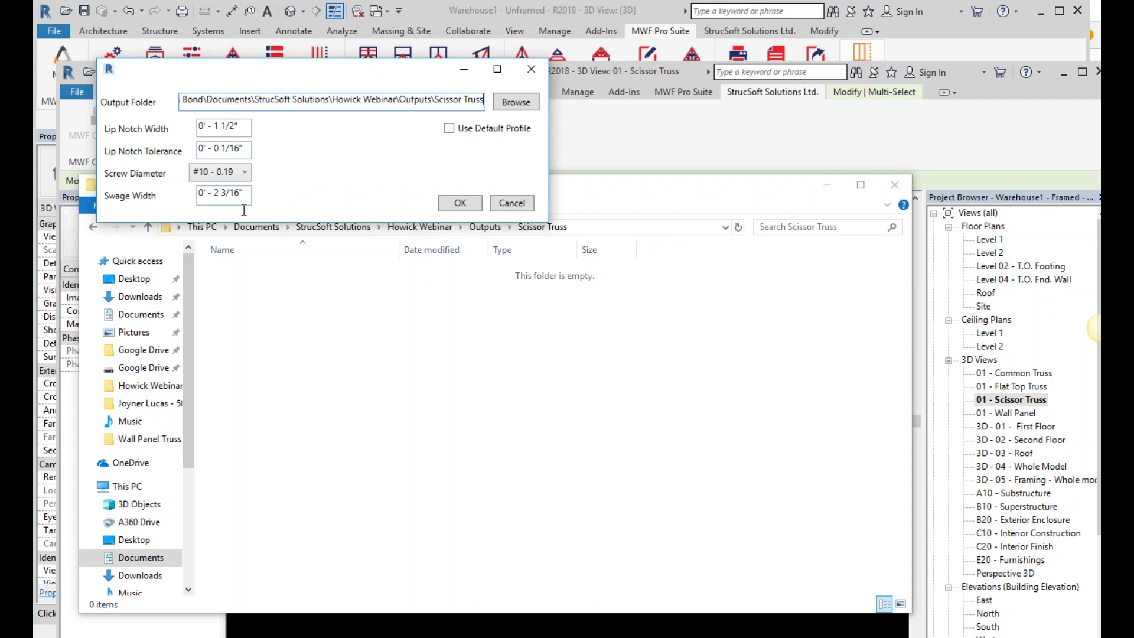
{"action": "left_click", "coordinate": [461, 203]}
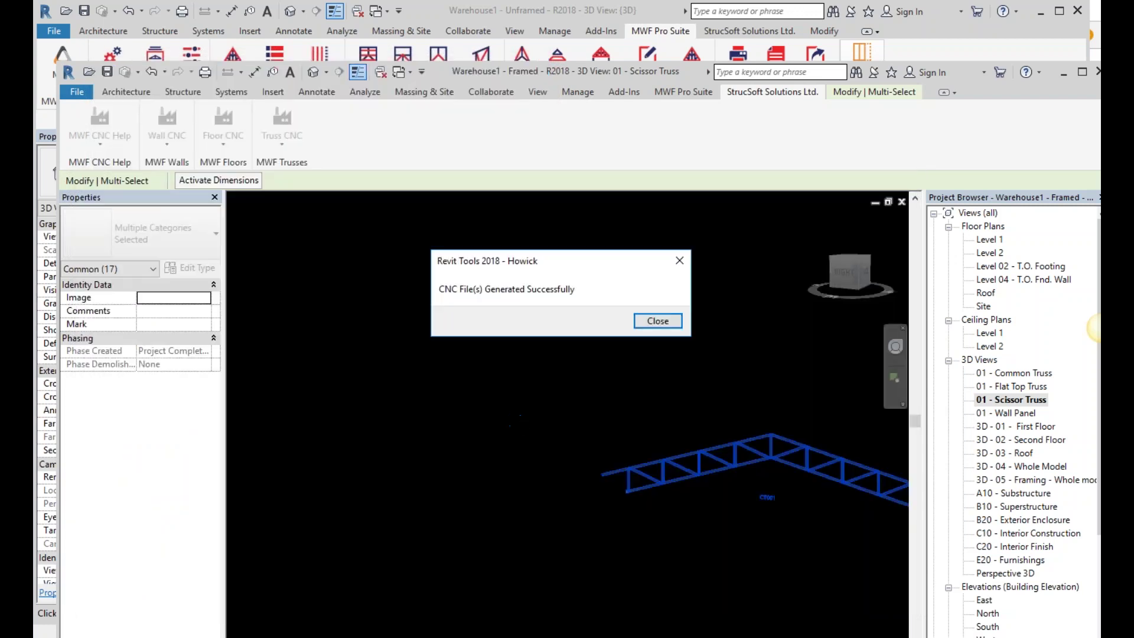
{"action": "left_click", "coordinate": [655, 321]}
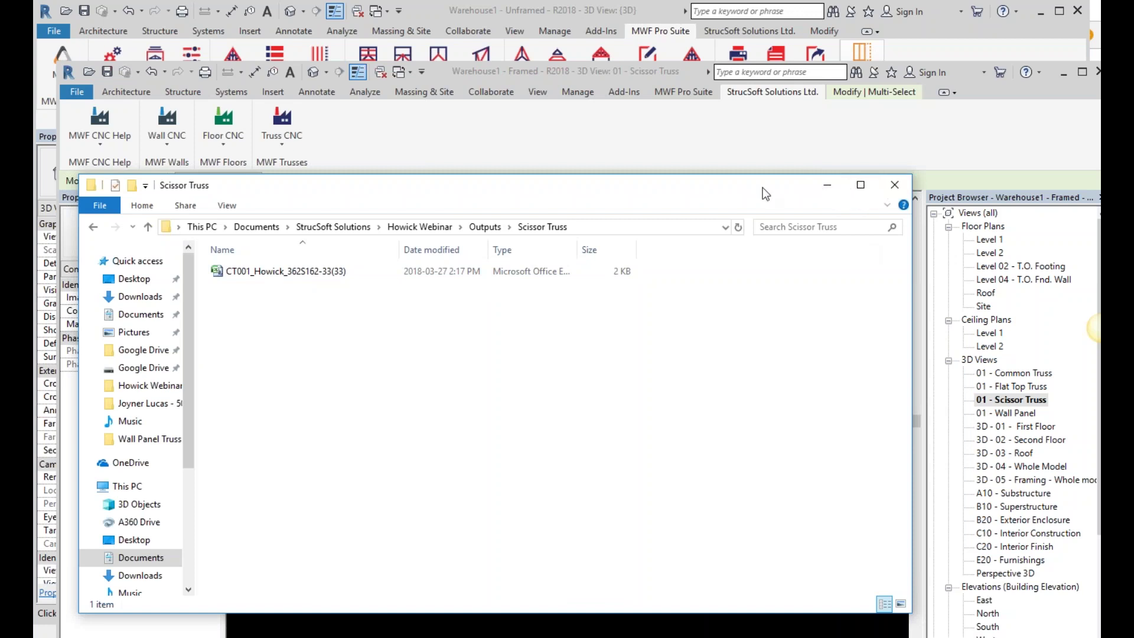
Close the output folder window, reposition and deselect the truss, and open the MWF CNC Help options.
{"action": "left_click_drag", "start_coordinate": [762, 198], "coordinate": [703, 227]}
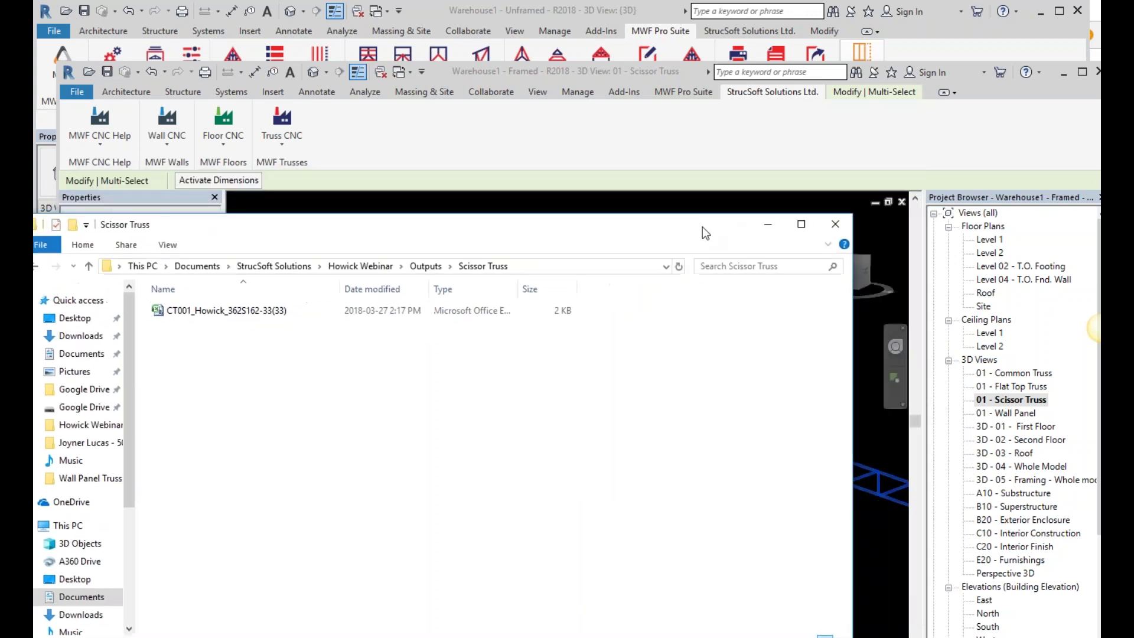
{"action": "left_click", "coordinate": [839, 230]}
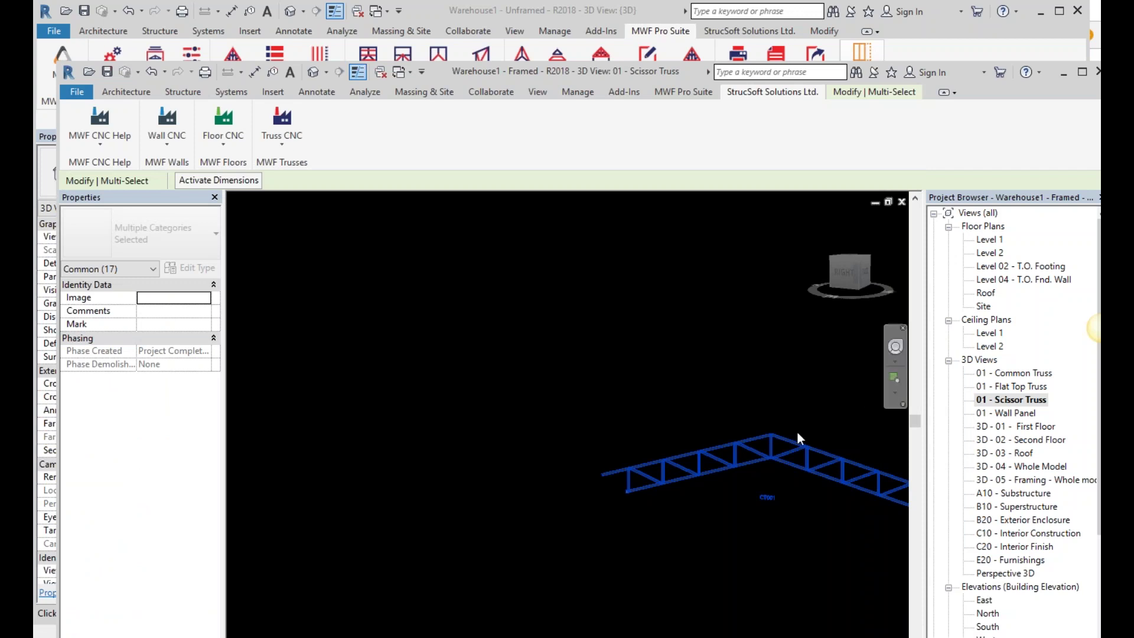
{"action": "scroll", "coordinate": [792, 437], "scroll_direction": "down", "scroll_amount": 2}
{"action": "middle_click_drag", "start_coordinate": [792, 520], "coordinate": [824, 512], "text": "shift"}
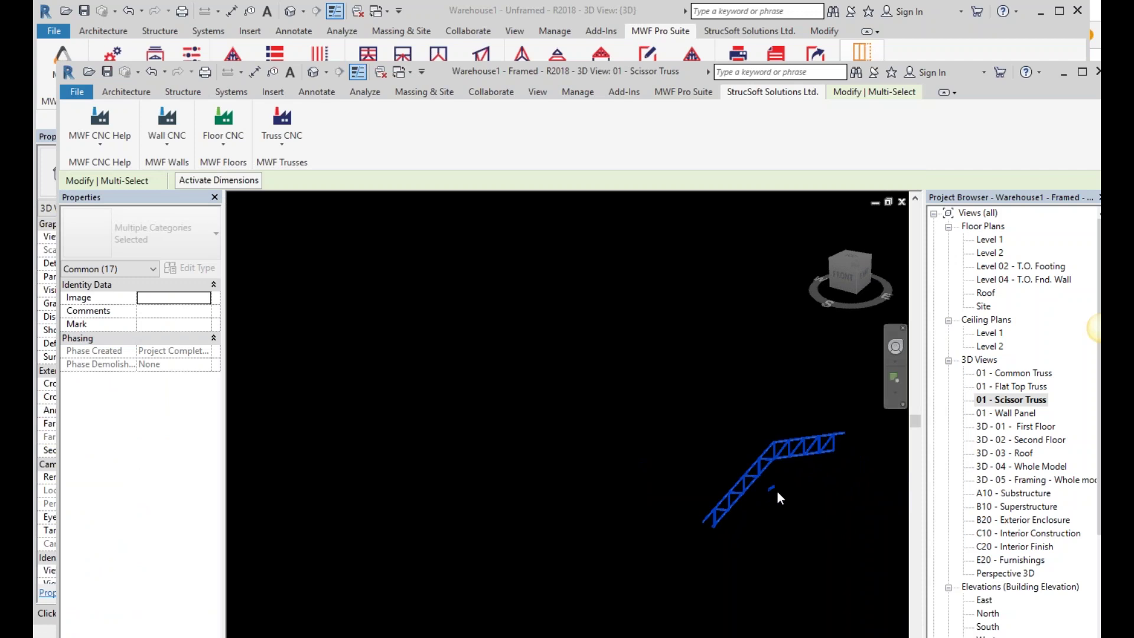
{"action": "left_click", "coordinate": [1097, 37]}
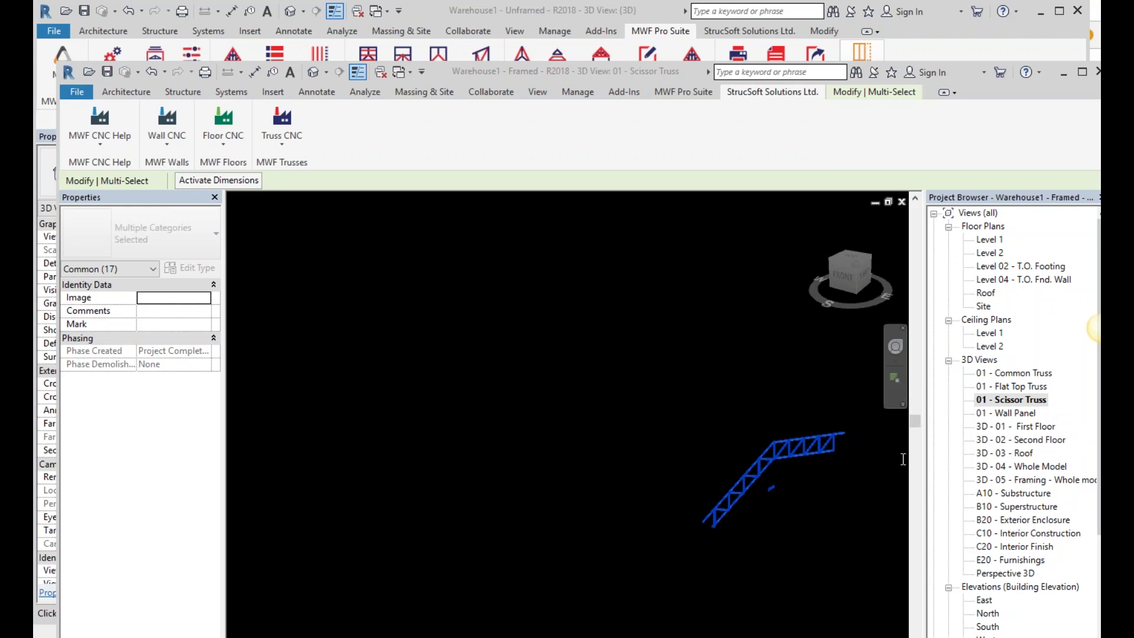
{"action": "left_click", "coordinate": [767, 513]}
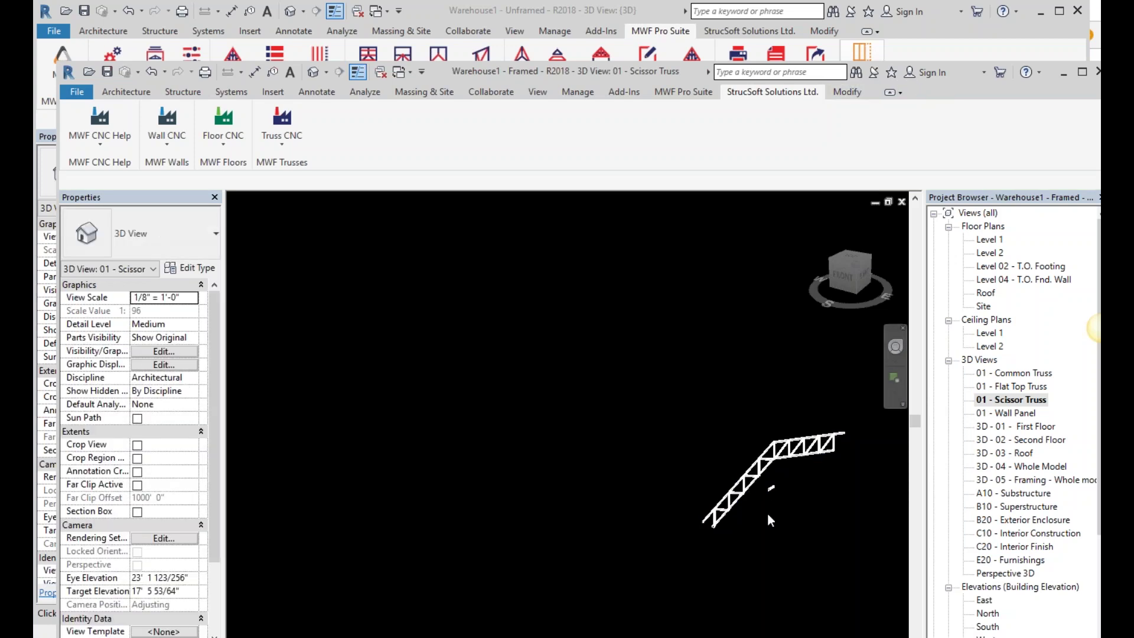
{"action": "middle_click_drag", "start_coordinate": [767, 513], "coordinate": [604, 469]}
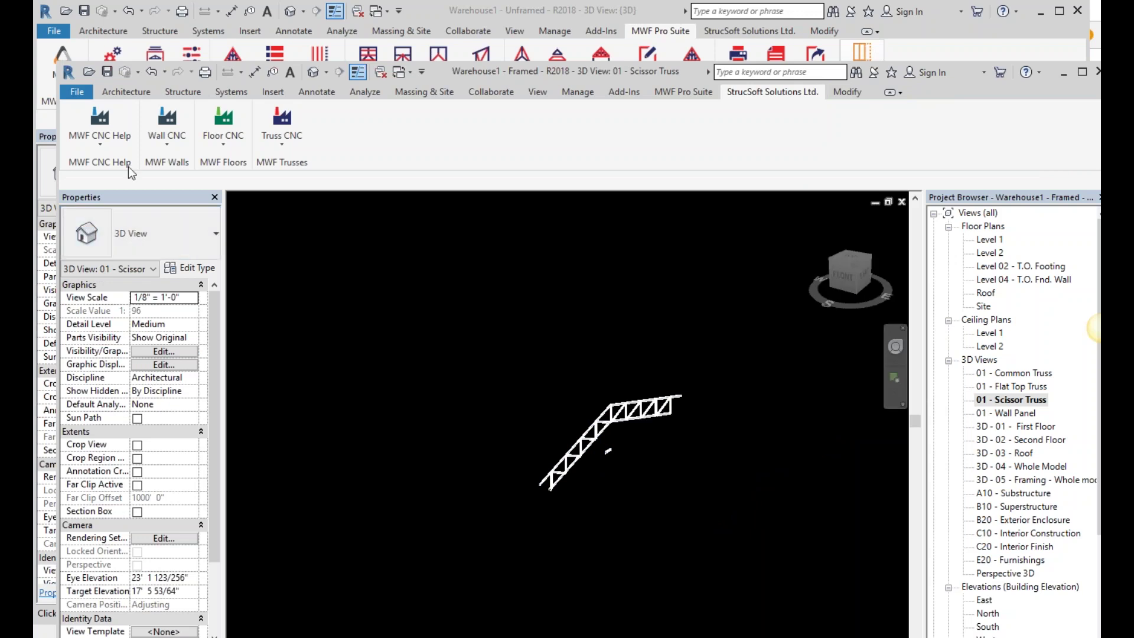
{"action": "left_click", "coordinate": [117, 139]}
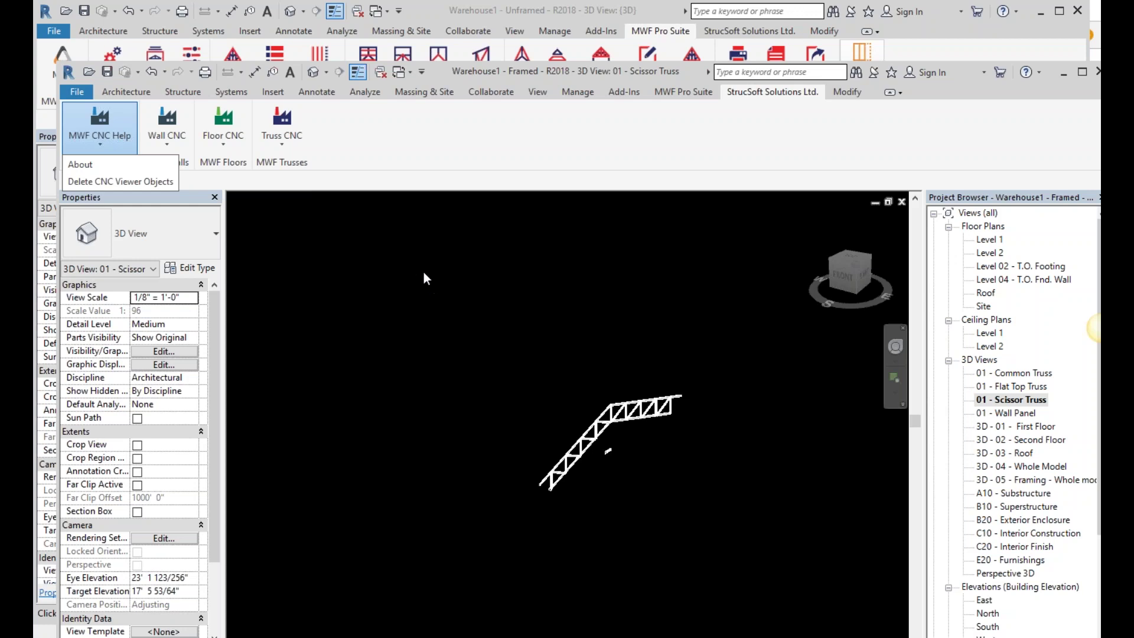
Open the Wall Panel Truss folder through the recent EXT-114 CSV's file location.
{"action": "left_click", "coordinate": [547, 441]}
{"action": "key", "text": "super+e"}
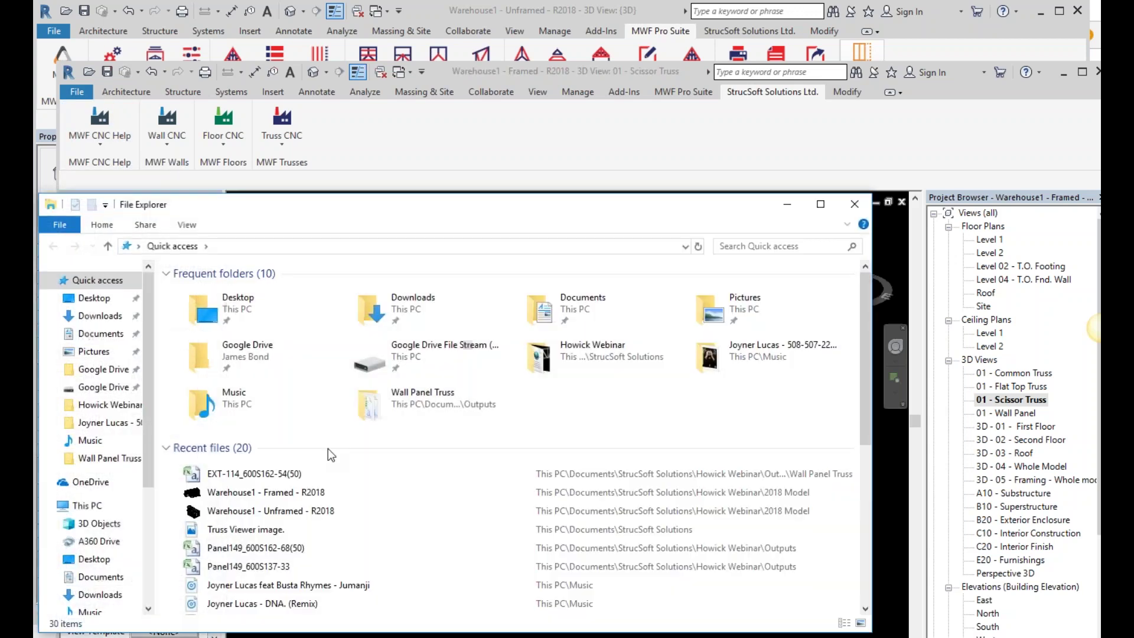
{"action": "right_click", "coordinate": [298, 473]}
{"action": "left_click", "coordinate": [330, 438]}
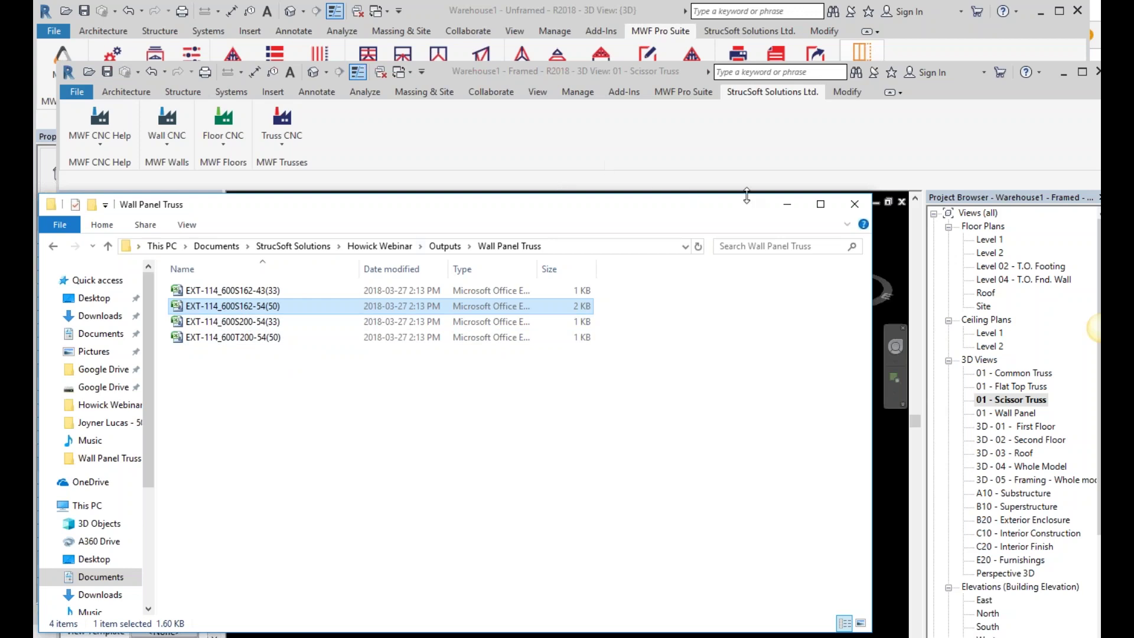
Minimise the folder window and return to 01 - Wall Panel, selecting the diagonal brace.
{"action": "left_click", "coordinate": [789, 208]}
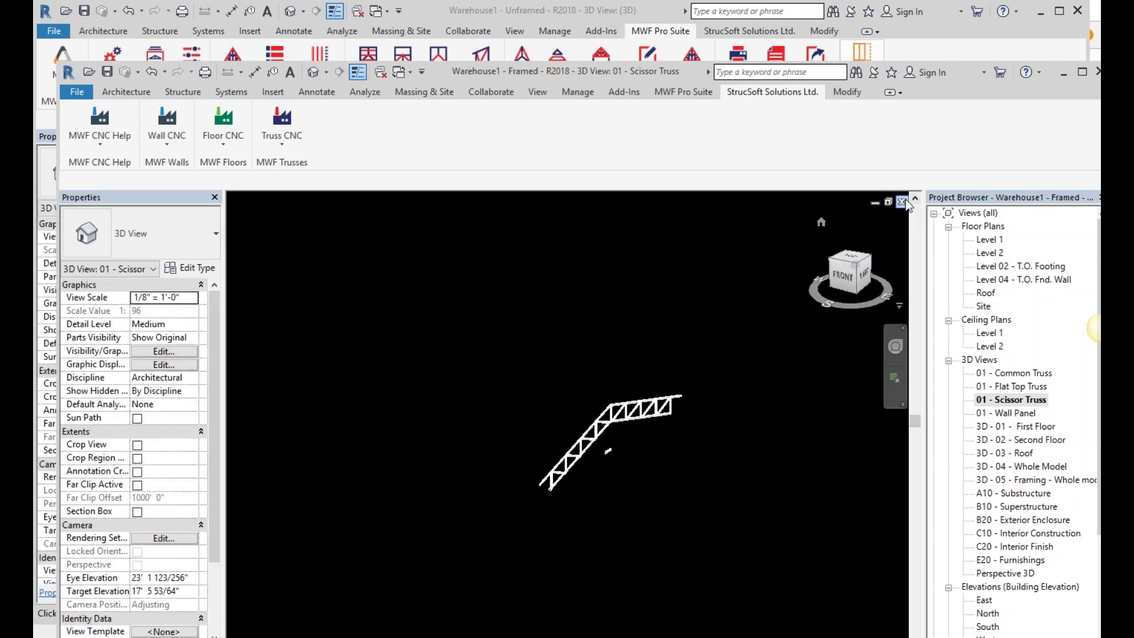
{"action": "key", "text": "ctrl+Tab"}
{"action": "scroll", "coordinate": [591, 408], "scroll_direction": "down", "scroll_amount": 5}
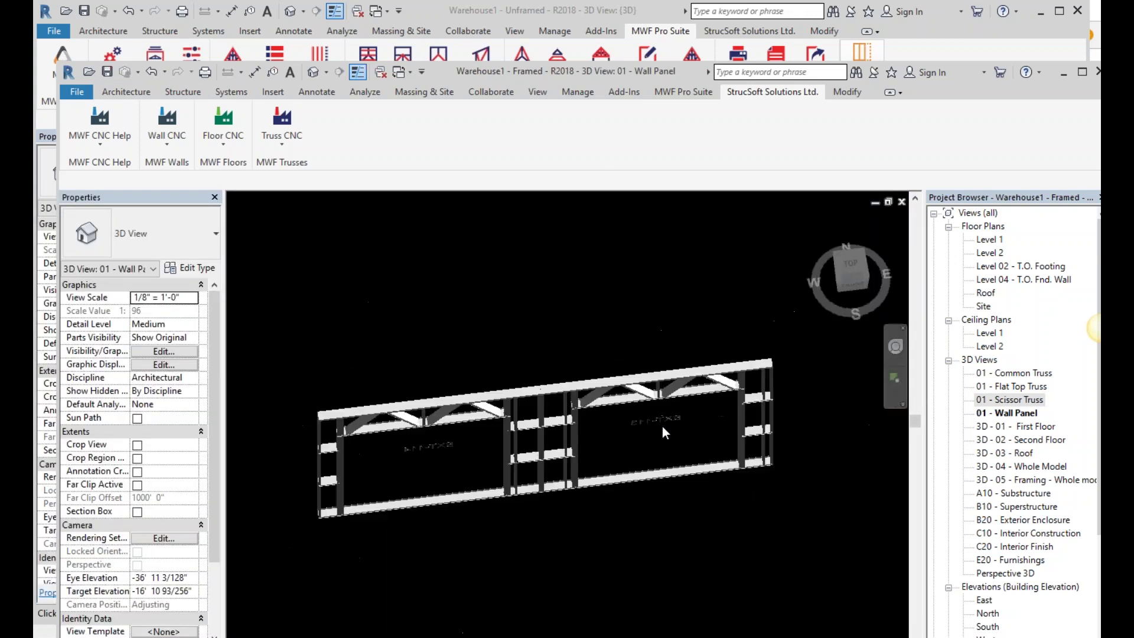
{"action": "left_click", "coordinate": [669, 388]}
{"action": "scroll", "coordinate": [686, 402], "scroll_direction": "up", "scroll_amount": 4}
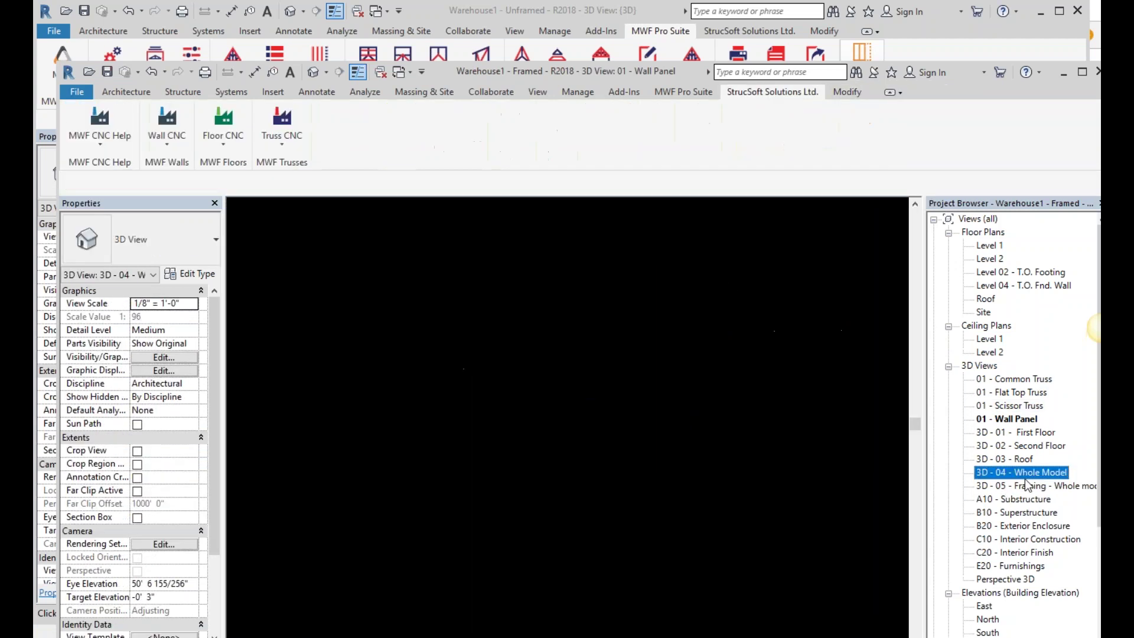
Open 3D - 05, then 3D - 04 - Whole Model, and centre the building in view.
{"action": "double_click", "coordinate": [1028, 485]}
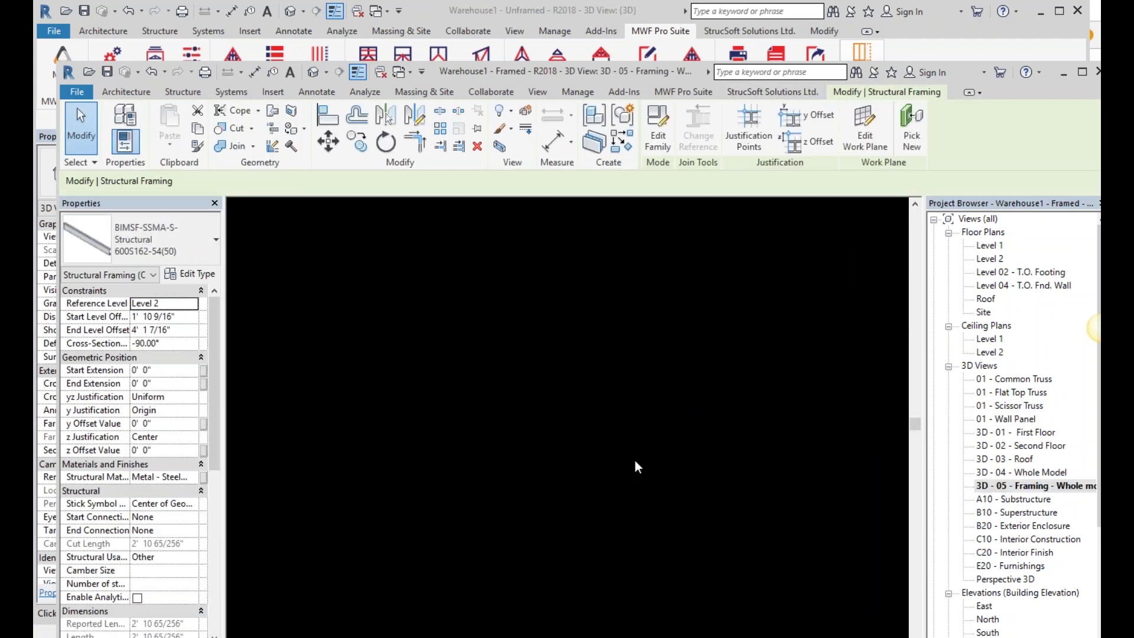
{"action": "scroll", "coordinate": [643, 458], "scroll_direction": "up", "scroll_amount": 5}
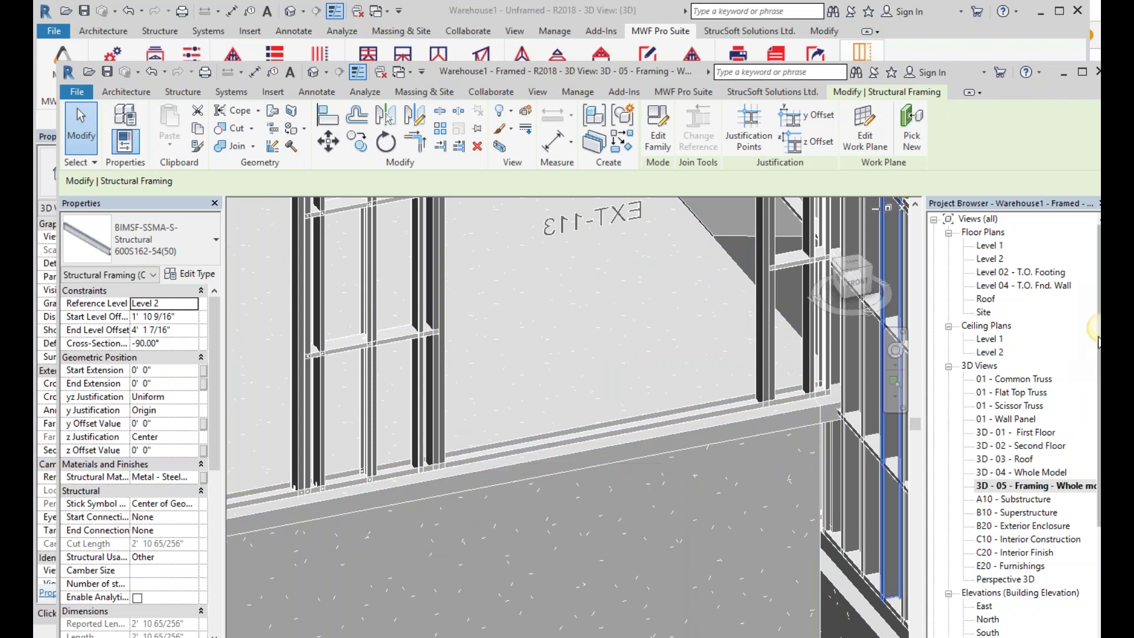
{"action": "double_click", "coordinate": [1022, 474]}
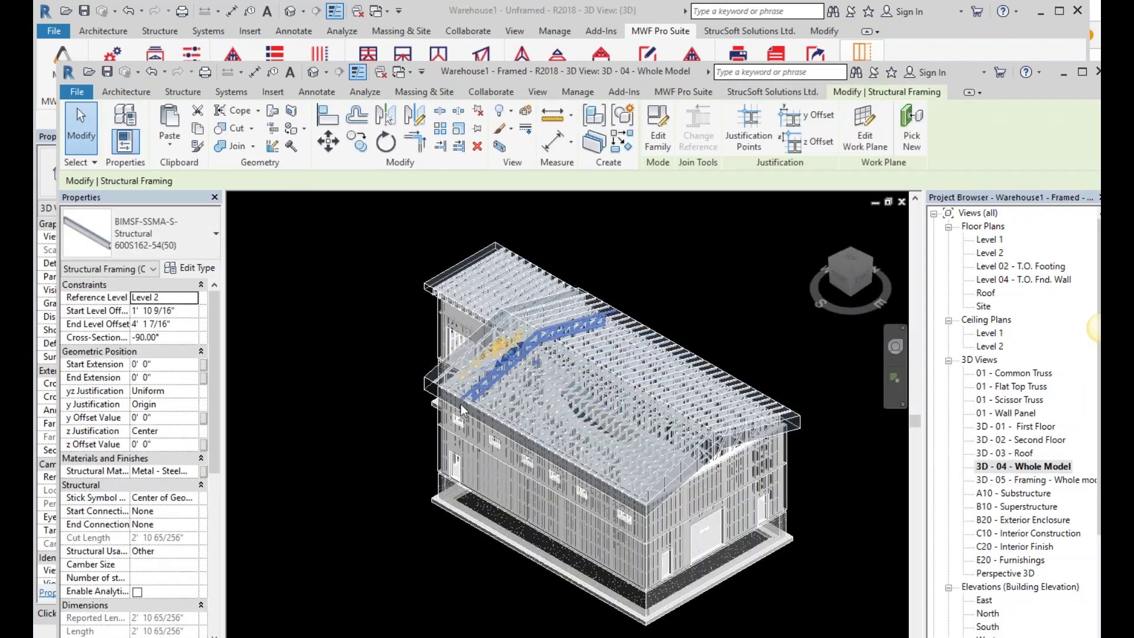
{"action": "middle_click_drag", "start_coordinate": [492, 435], "coordinate": [777, 488]}
Slide the window left along the wall and select the stud beside its opening.
{"action": "scroll", "coordinate": [711, 454], "scroll_direction": "up", "scroll_amount": 5}
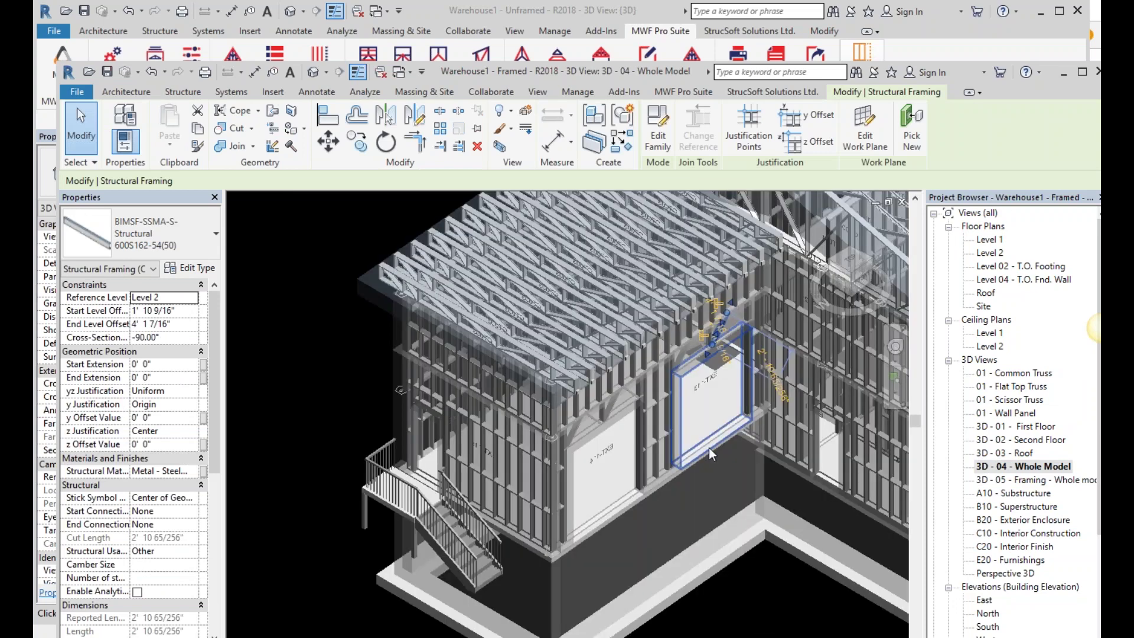
{"action": "left_click", "coordinate": [711, 454]}
{"action": "scroll", "coordinate": [706, 455], "scroll_direction": "up", "scroll_amount": 5}
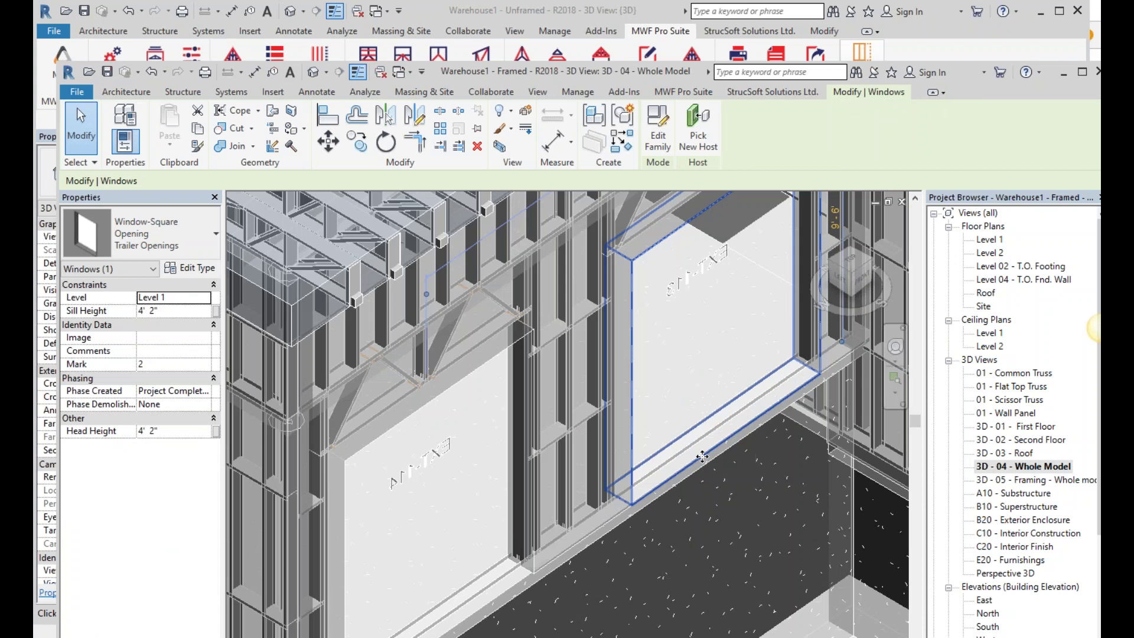
{"action": "left_click_drag", "start_coordinate": [703, 457], "coordinate": [685, 466]}
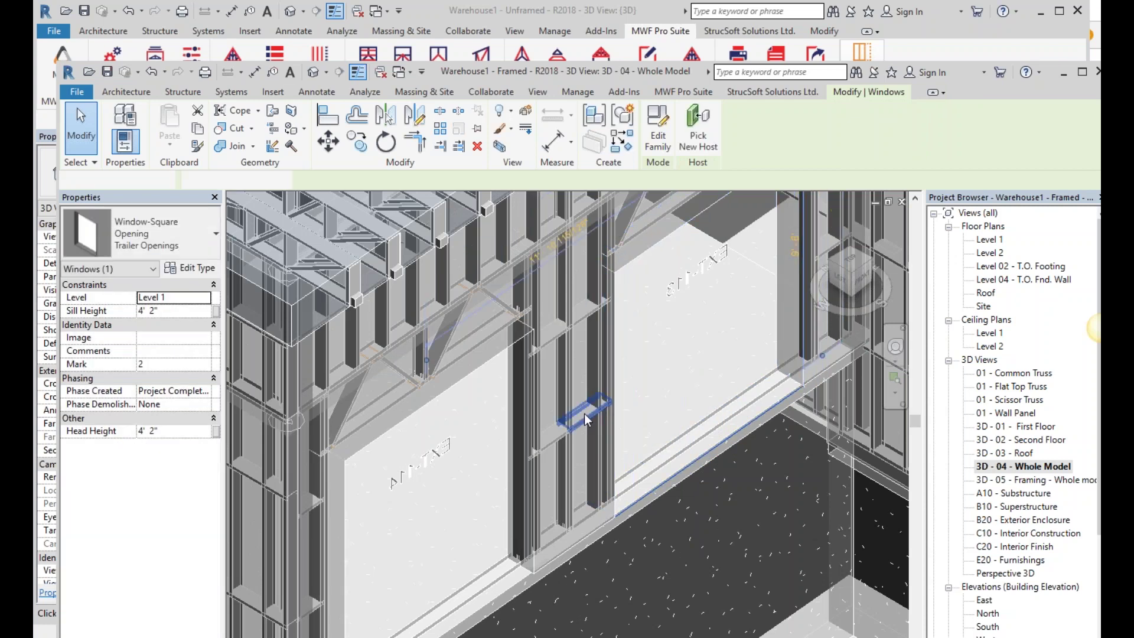
{"action": "left_click", "coordinate": [592, 416]}
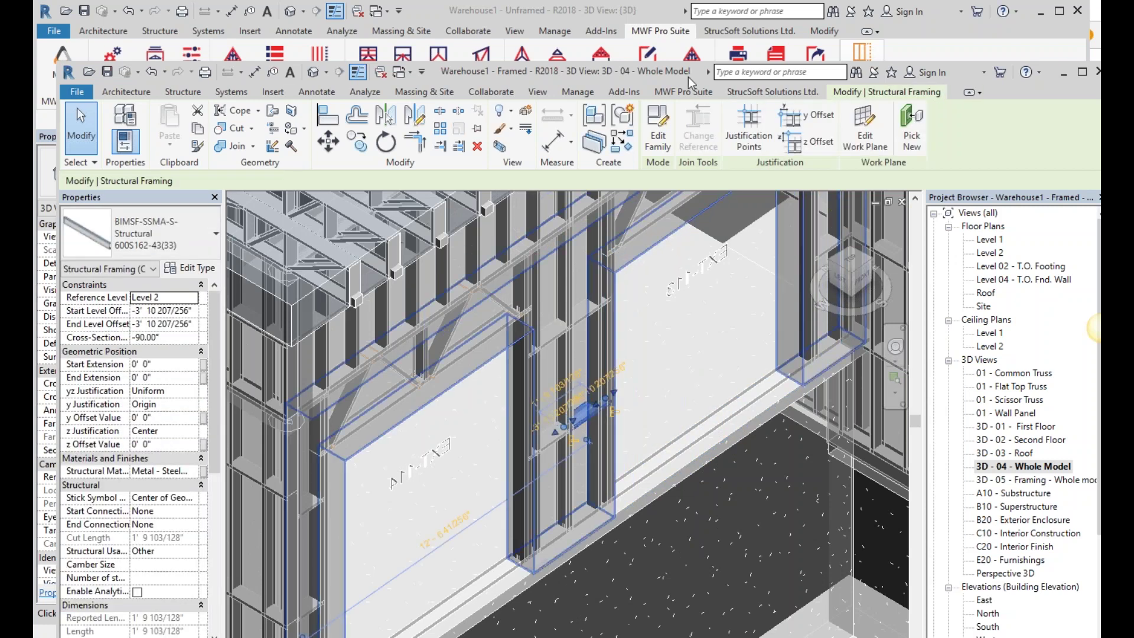
Regenerate the wall framing from Wall Model and check the 600S162-43(33) blocking.
{"action": "left_click", "coordinate": [697, 92]}
{"action": "left_click", "coordinate": [218, 132]}
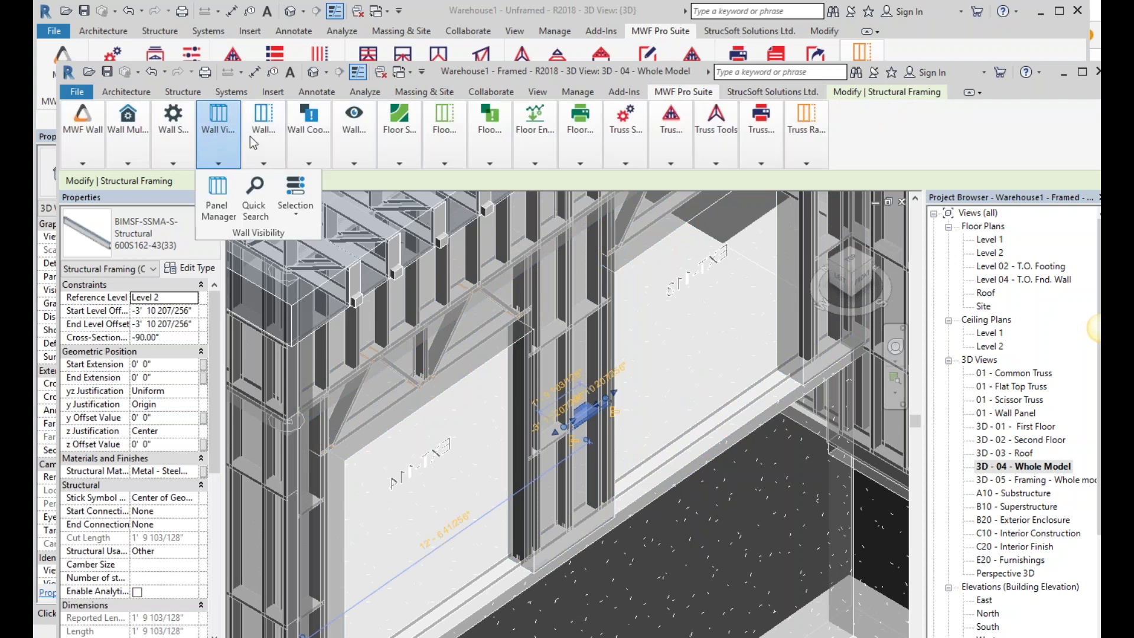
{"action": "left_click", "coordinate": [254, 142]}
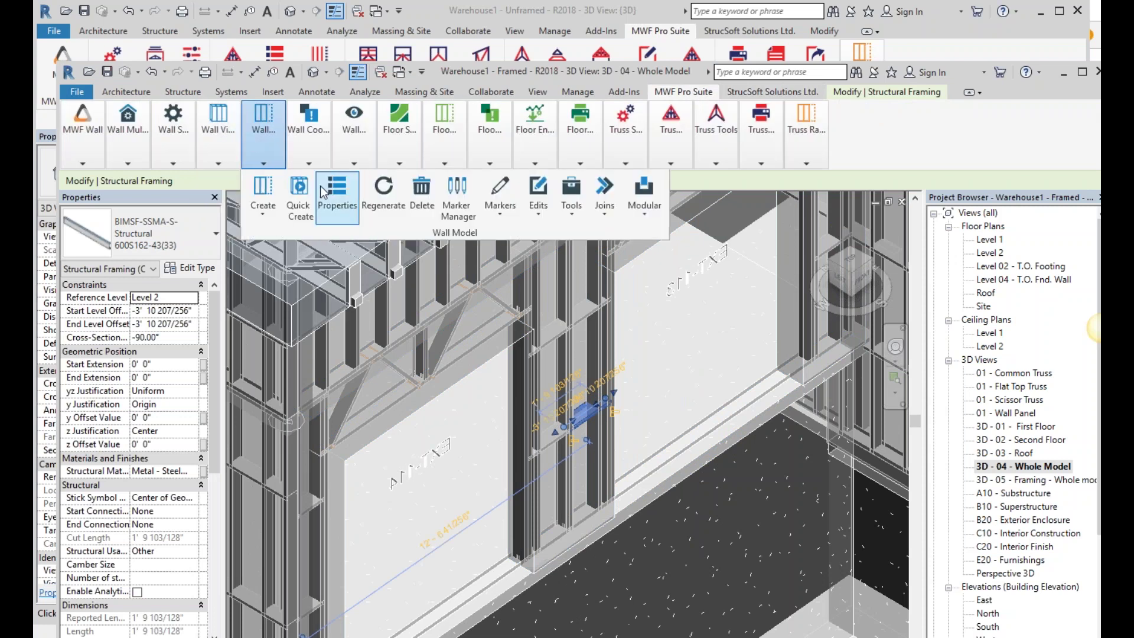
{"action": "left_click", "coordinate": [393, 216]}
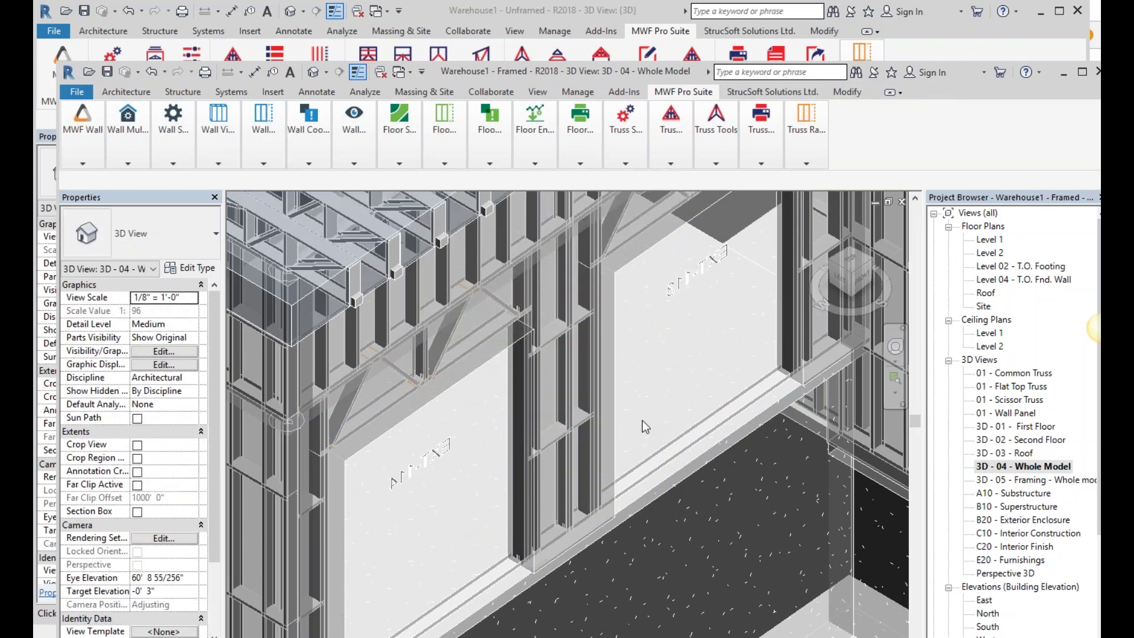
{"action": "left_click", "coordinate": [580, 422]}
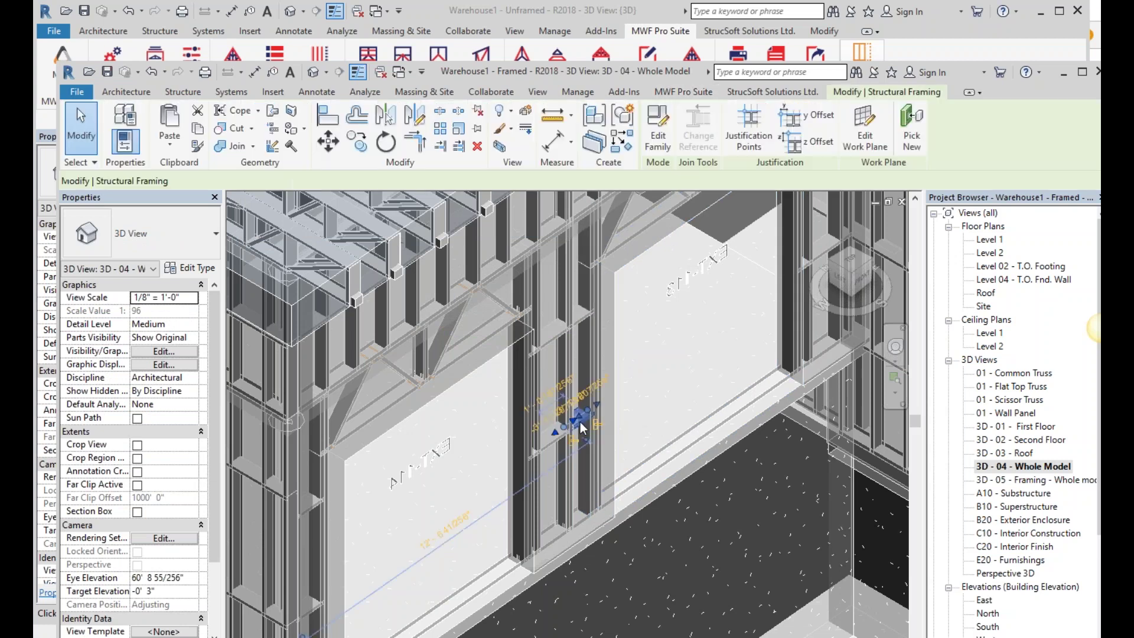
{"action": "scroll", "coordinate": [602, 405], "scroll_direction": "up", "scroll_amount": 4}
{"action": "scroll", "coordinate": [619, 393], "scroll_direction": "up", "scroll_amount": 2}
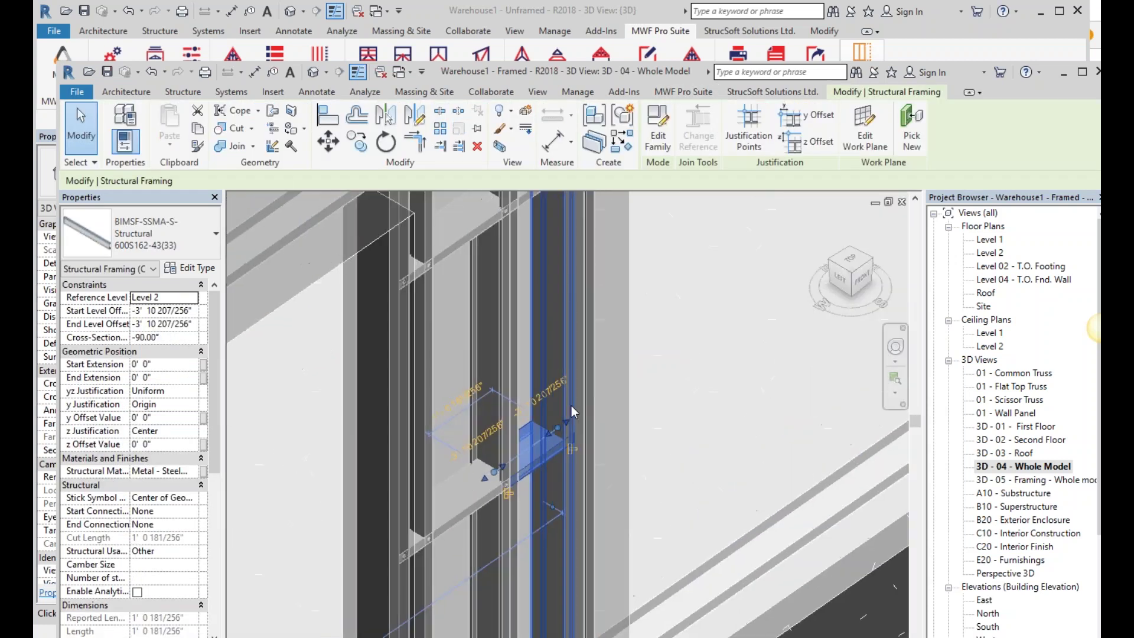
Export panel EXT-113's 21 members as Howick CNC files to the Wall Panel Truss folder.
{"action": "left_click", "coordinate": [572, 412]}
{"action": "left_click", "coordinate": [773, 91]}
{"action": "left_click", "coordinate": [168, 127]}
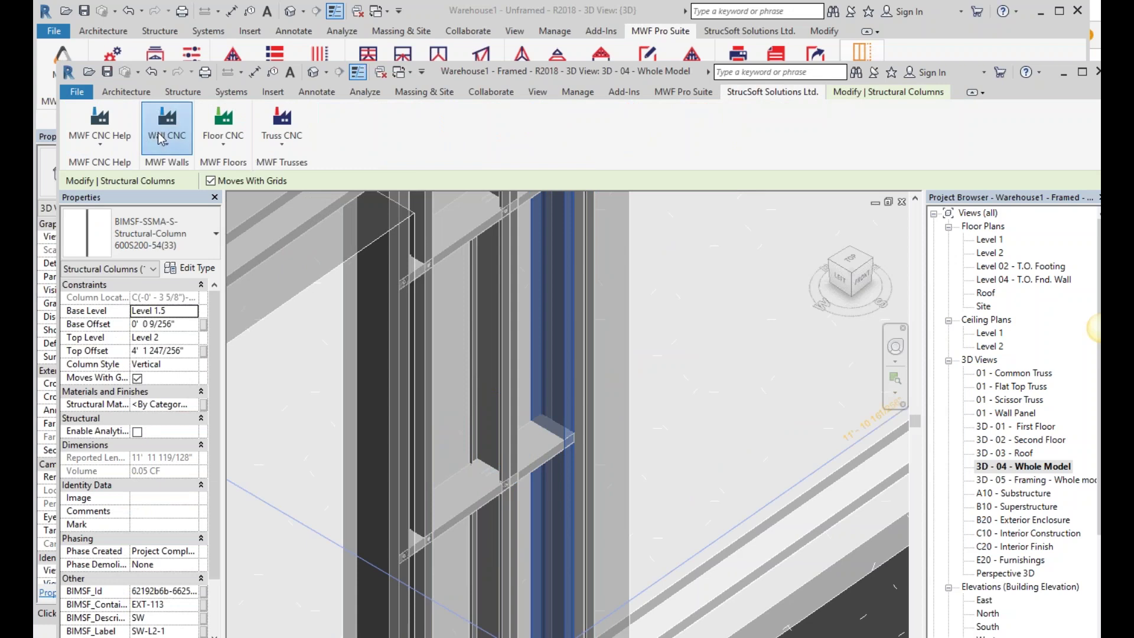
{"action": "left_click", "coordinate": [167, 167]}
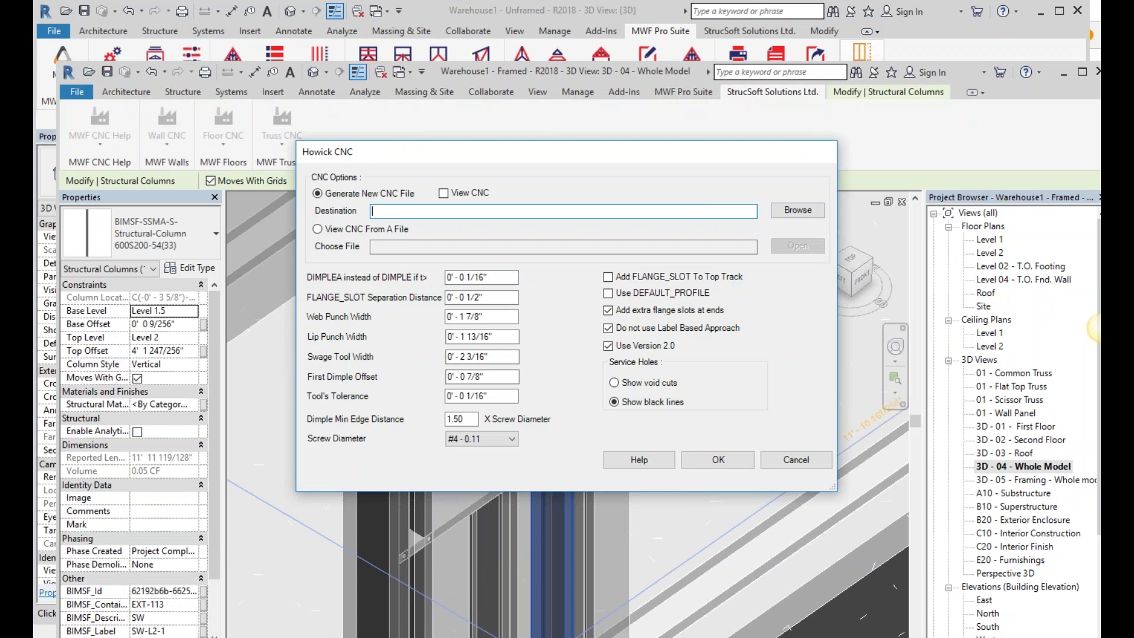
{"action": "key", "text": "alt+Tab"}
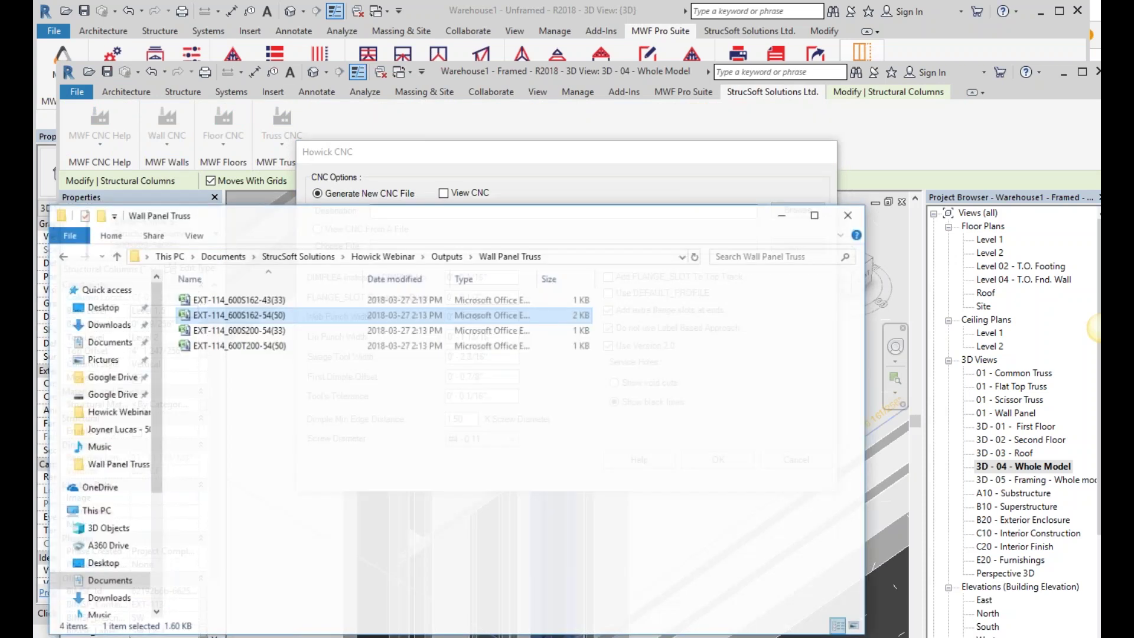
{"action": "key", "text": "alt+d"}
{"action": "key", "text": "ctrl+c"}
{"action": "left_click", "coordinate": [702, 158]}
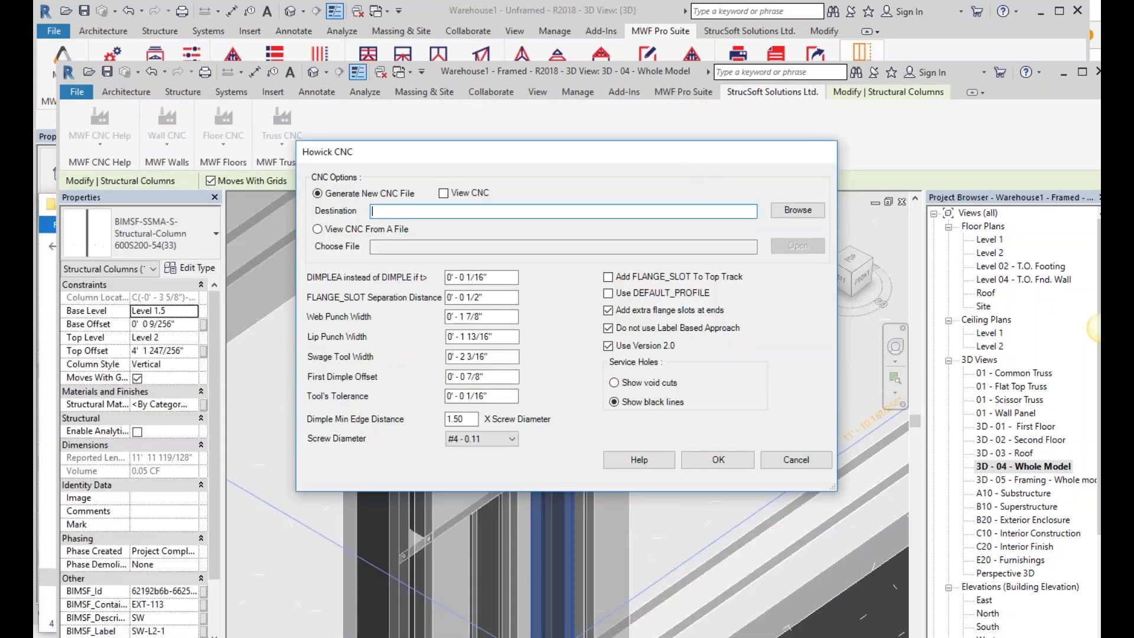
{"action": "key", "text": "ctrl+v"}
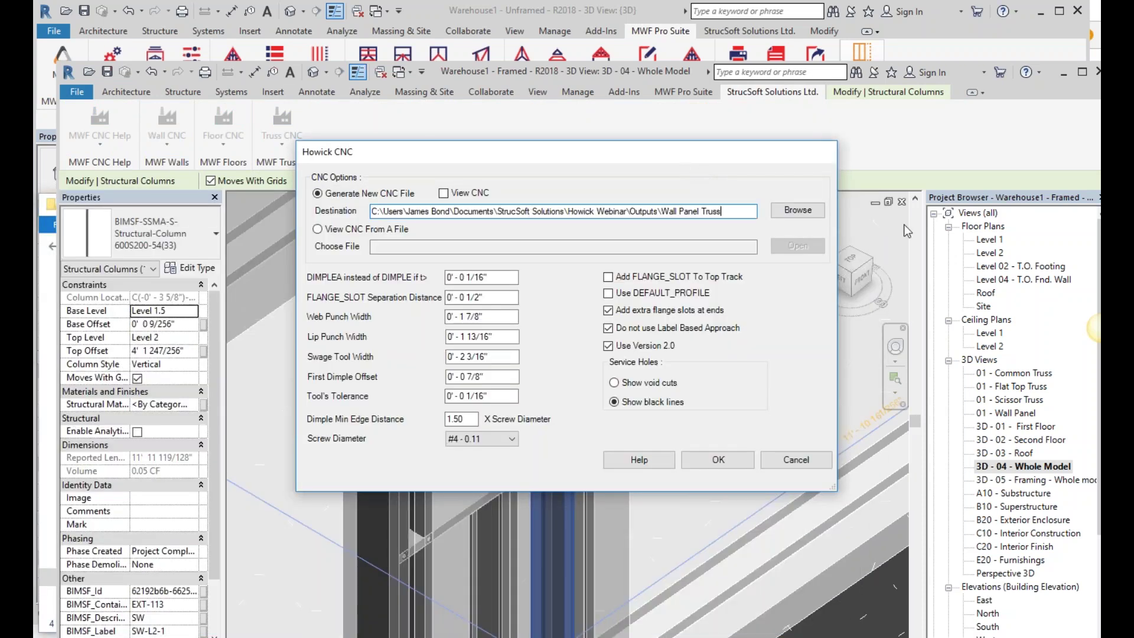
{"action": "left_click", "coordinate": [718, 460]}
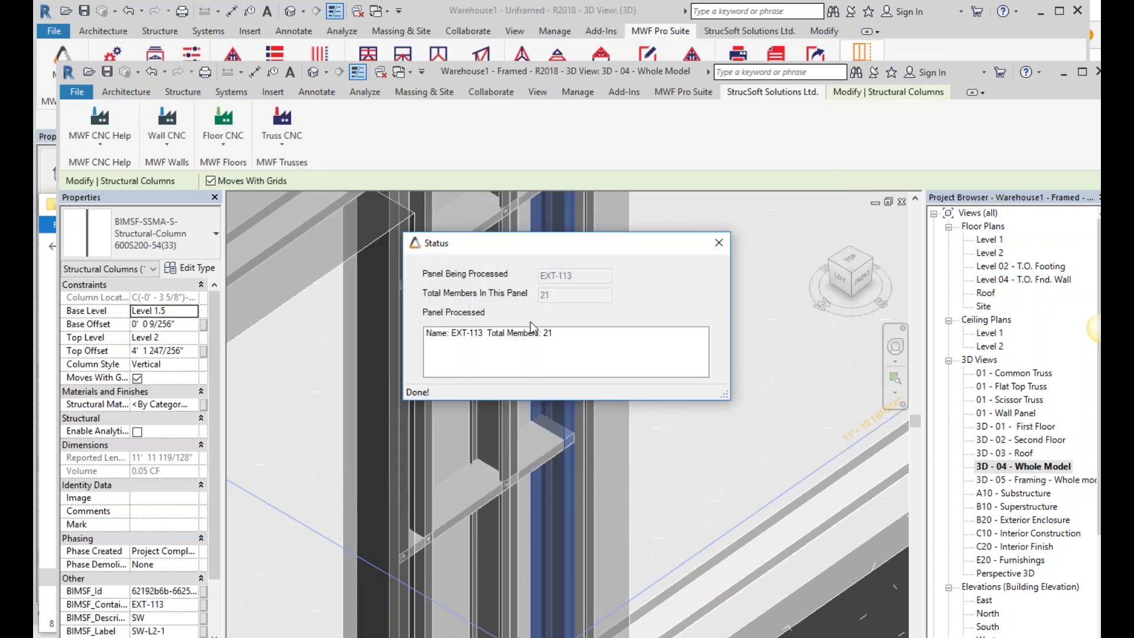
{"action": "left_click", "coordinate": [719, 243]}
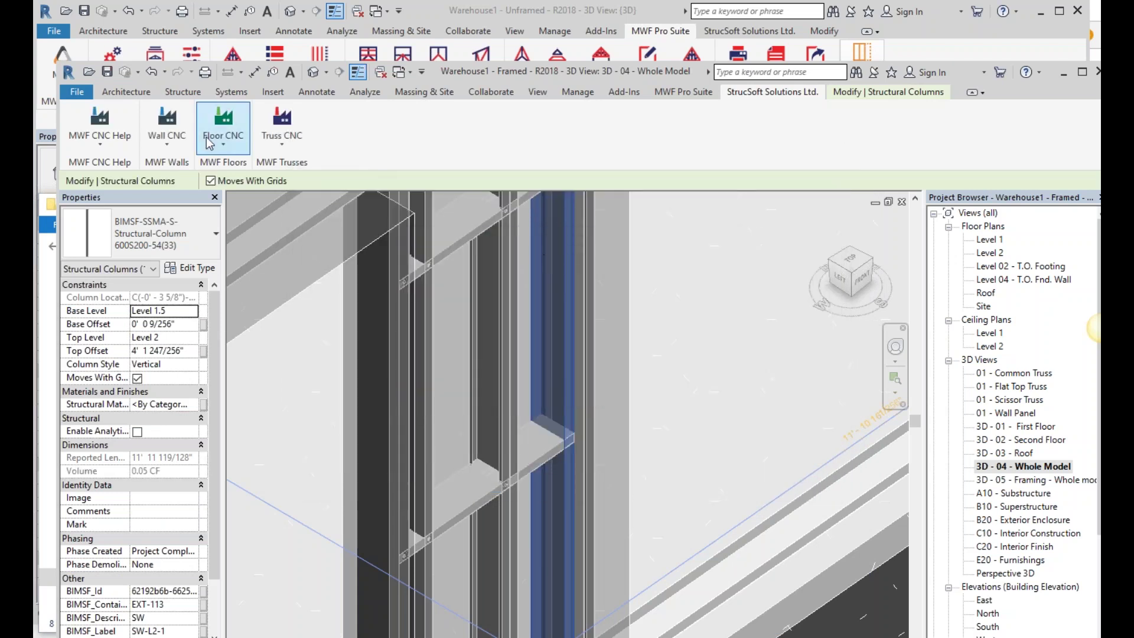
Import the four new EXT-113 Howick CSV files with Wall CNC > Howick's View CNC From A File.
{"action": "left_click", "coordinate": [168, 133]}
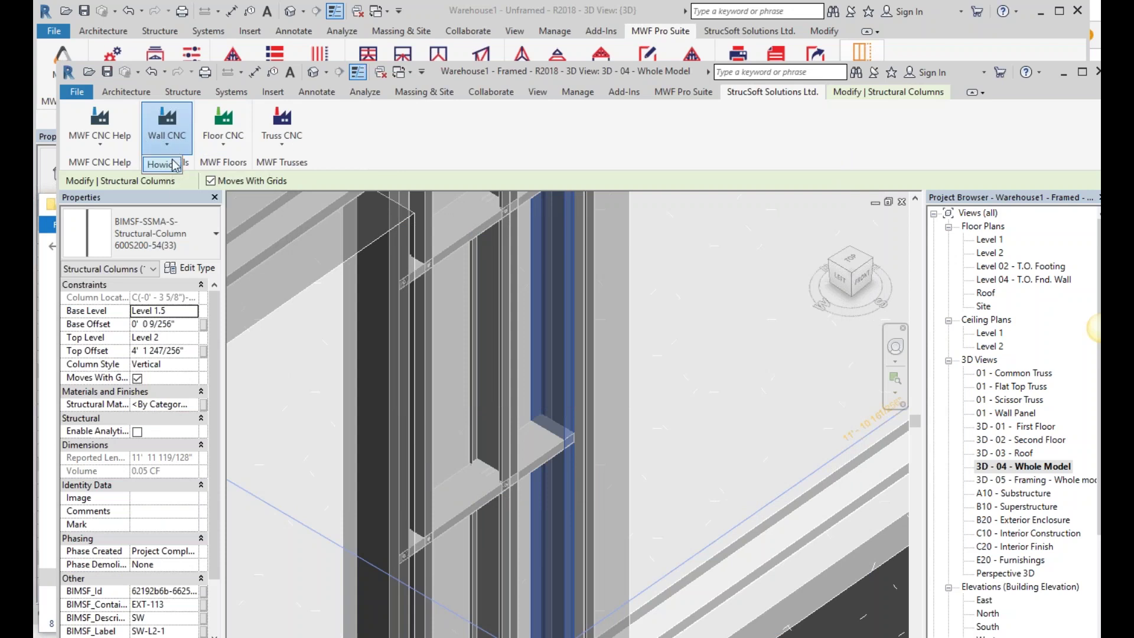
{"action": "left_click", "coordinate": [166, 164]}
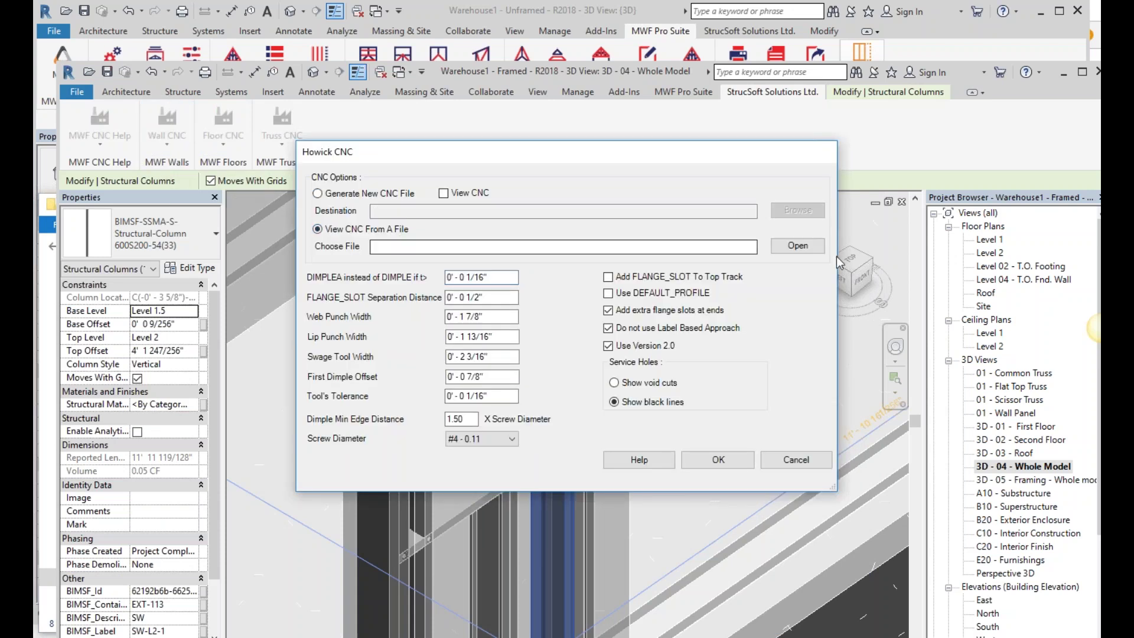
{"action": "left_click", "coordinate": [797, 246]}
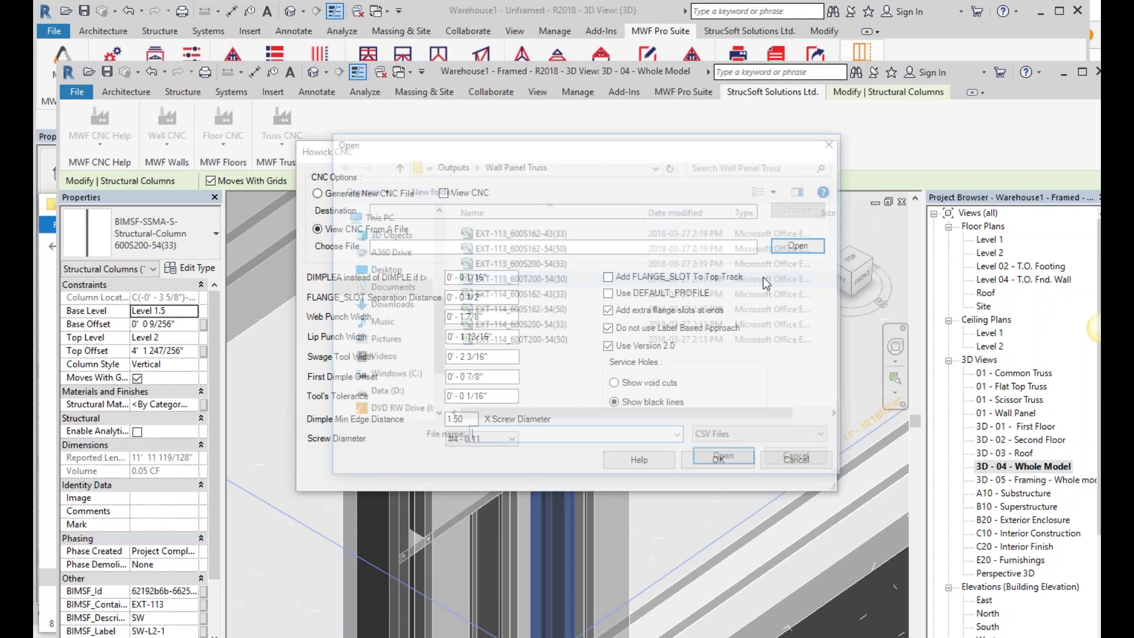
{"action": "left_click", "coordinate": [532, 278]}
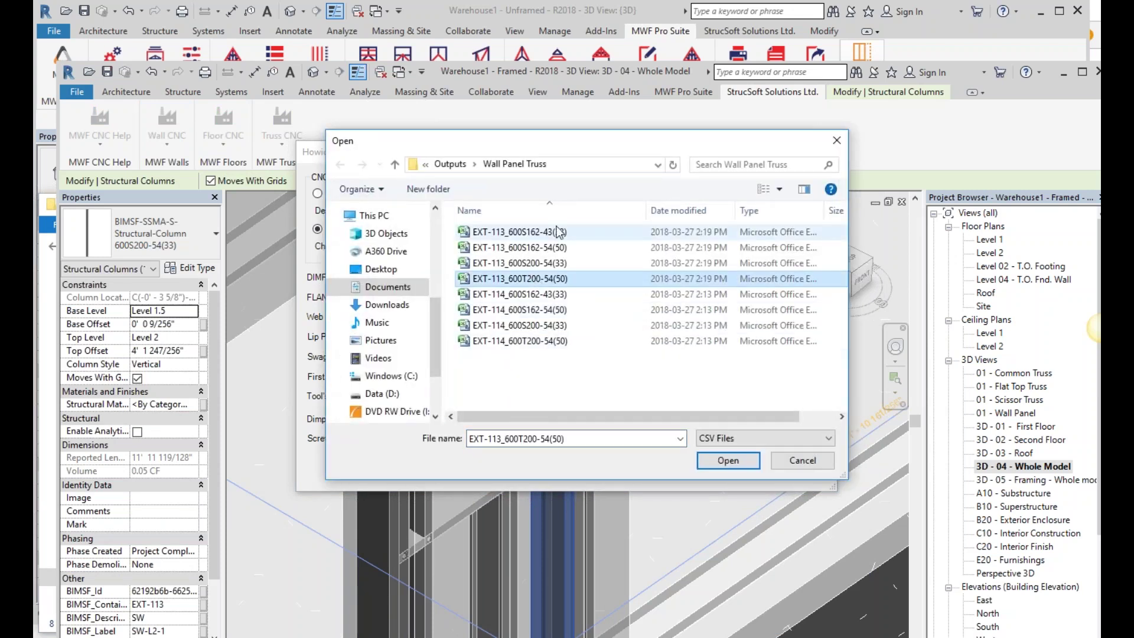
{"action": "left_click", "coordinate": [558, 231], "text": "shift"}
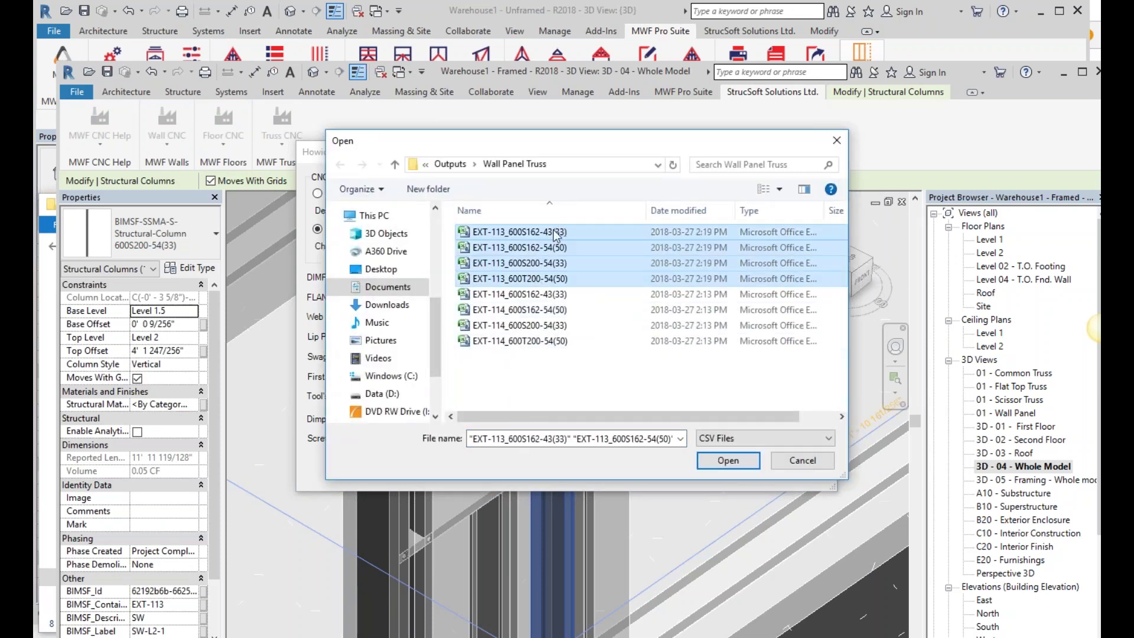
{"action": "left_click", "coordinate": [728, 465]}
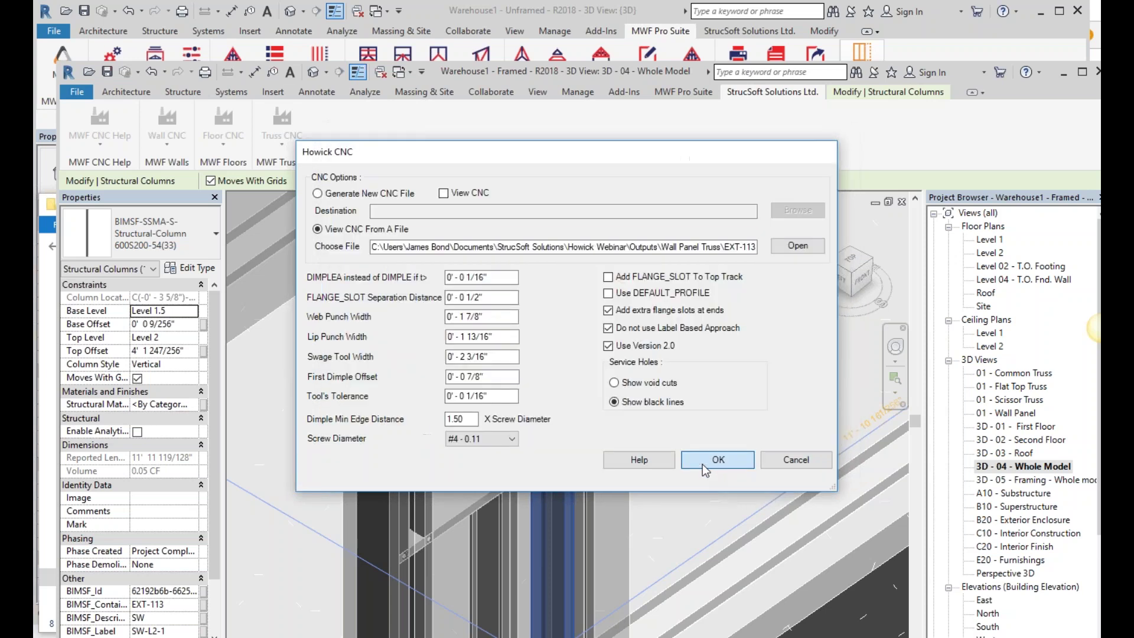
{"action": "left_click", "coordinate": [712, 461]}
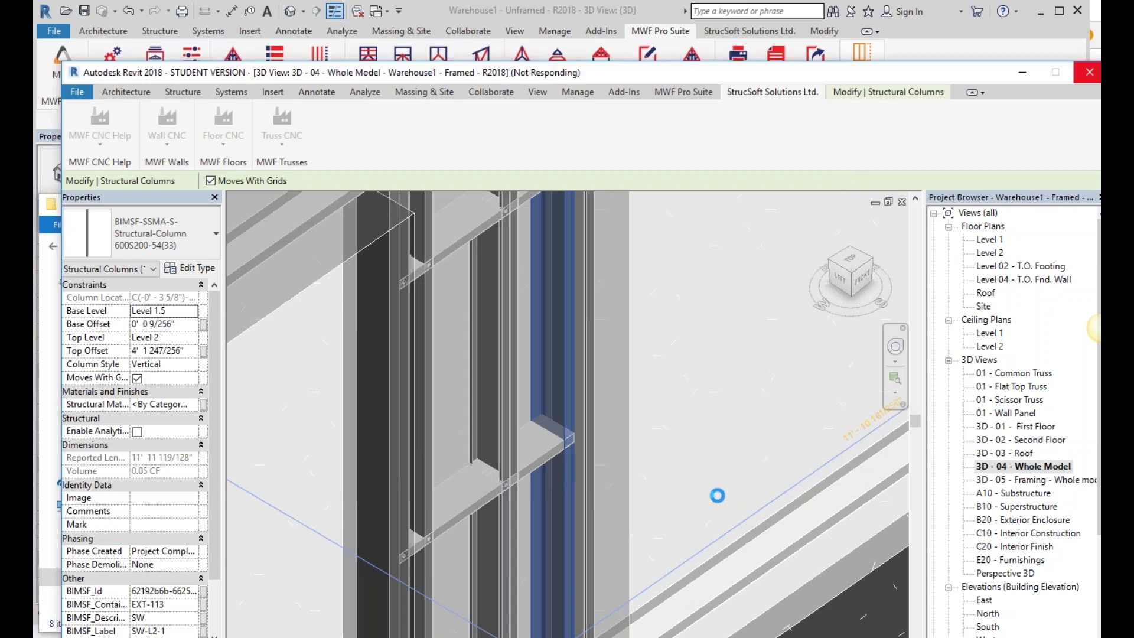
Select the diagonal 600S162-54(50) brace and isolate it with HI.
{"action": "scroll", "coordinate": [575, 439], "scroll_direction": "up", "scroll_amount": 5}
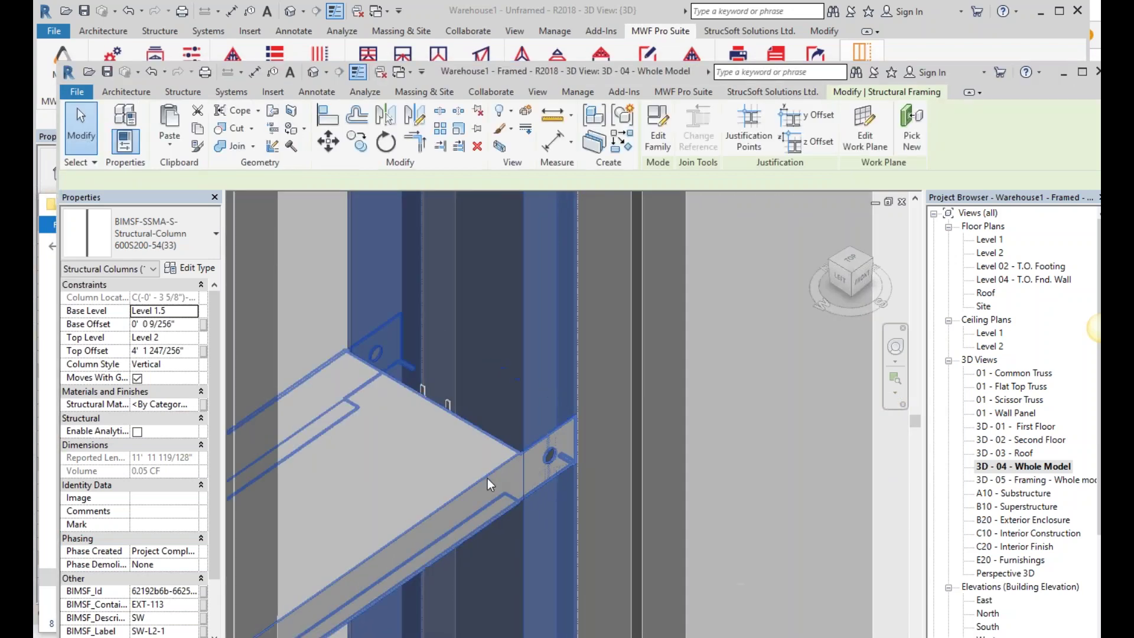
{"action": "left_click", "coordinate": [488, 481]}
{"action": "scroll", "coordinate": [487, 478], "scroll_direction": "down", "scroll_amount": 4}
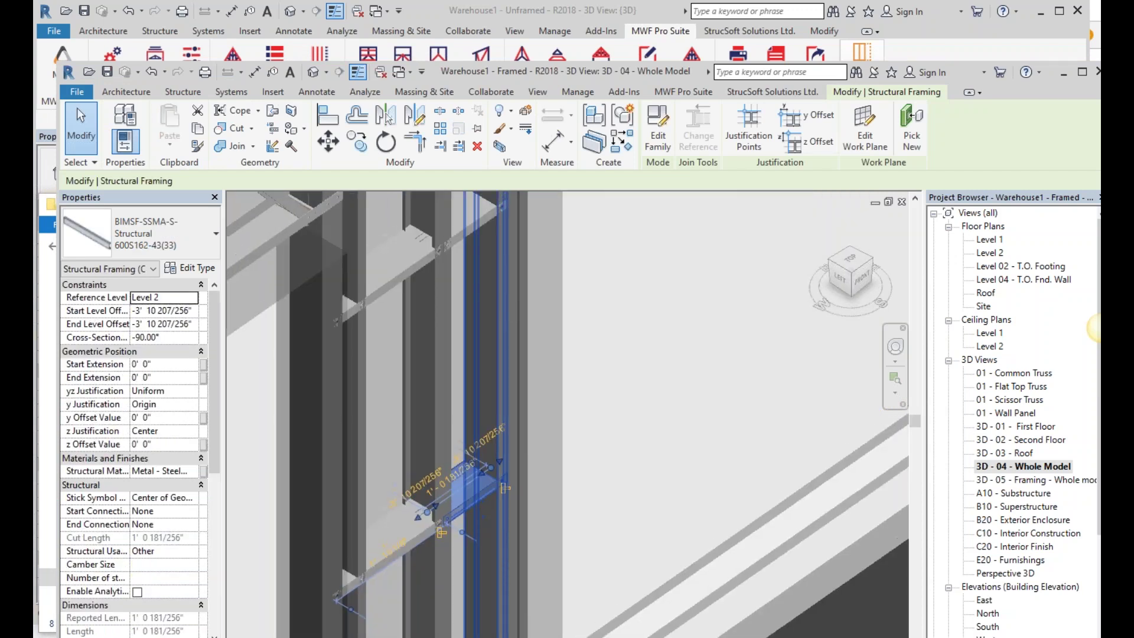
{"action": "scroll", "coordinate": [507, 312], "scroll_direction": "down", "scroll_amount": 3}
{"action": "middle_click_drag", "start_coordinate": [506, 312], "coordinate": [496, 473]}
{"action": "scroll", "coordinate": [490, 607], "scroll_direction": "up", "scroll_amount": 3}
{"action": "left_click", "coordinate": [413, 437]}
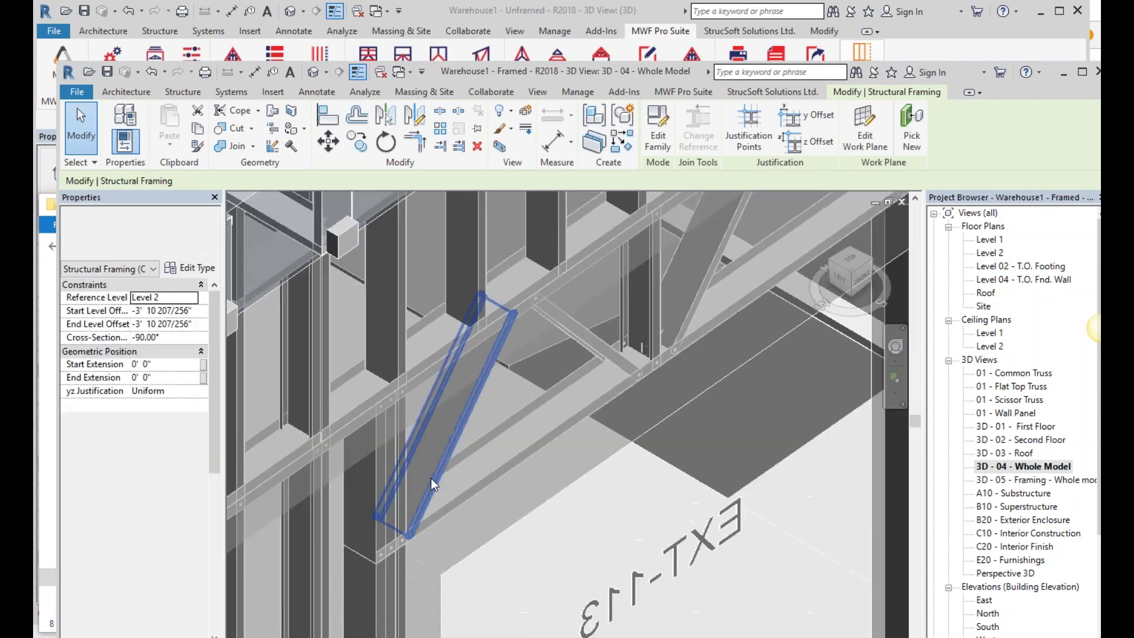
{"action": "key", "text": "h"}
{"action": "key", "text": "i"}
Inspect the isolated brace's punched CNC holes at its upper end, then deselect it.
{"action": "middle_click_drag", "start_coordinate": [413, 437], "coordinate": [385, 430], "text": "shift"}
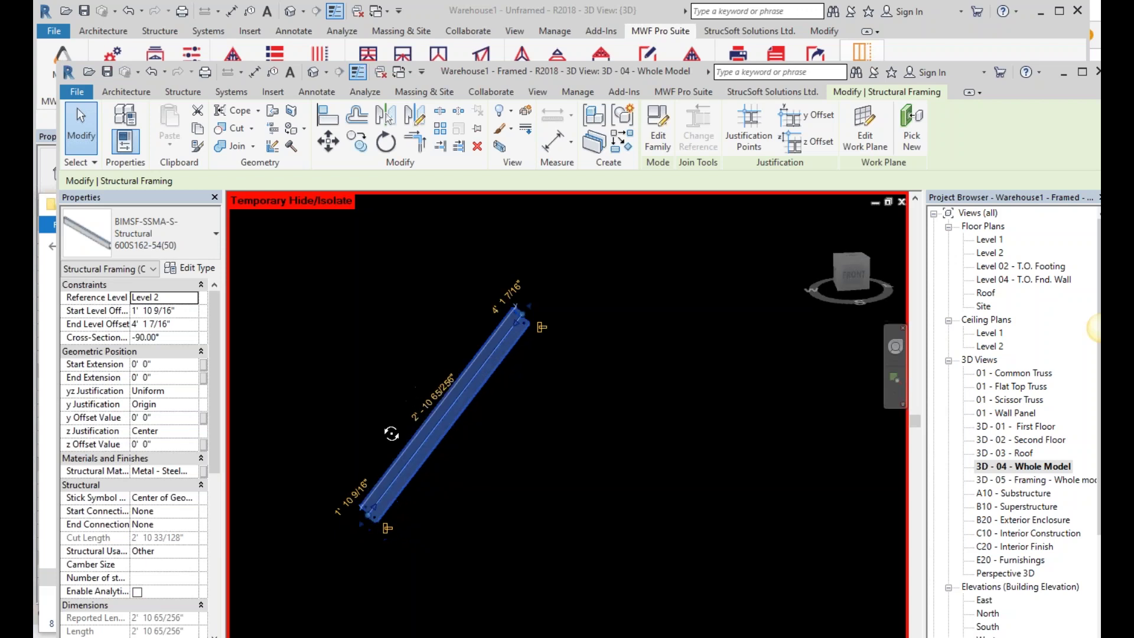
{"action": "scroll", "coordinate": [533, 273], "scroll_direction": "up", "scroll_amount": 4}
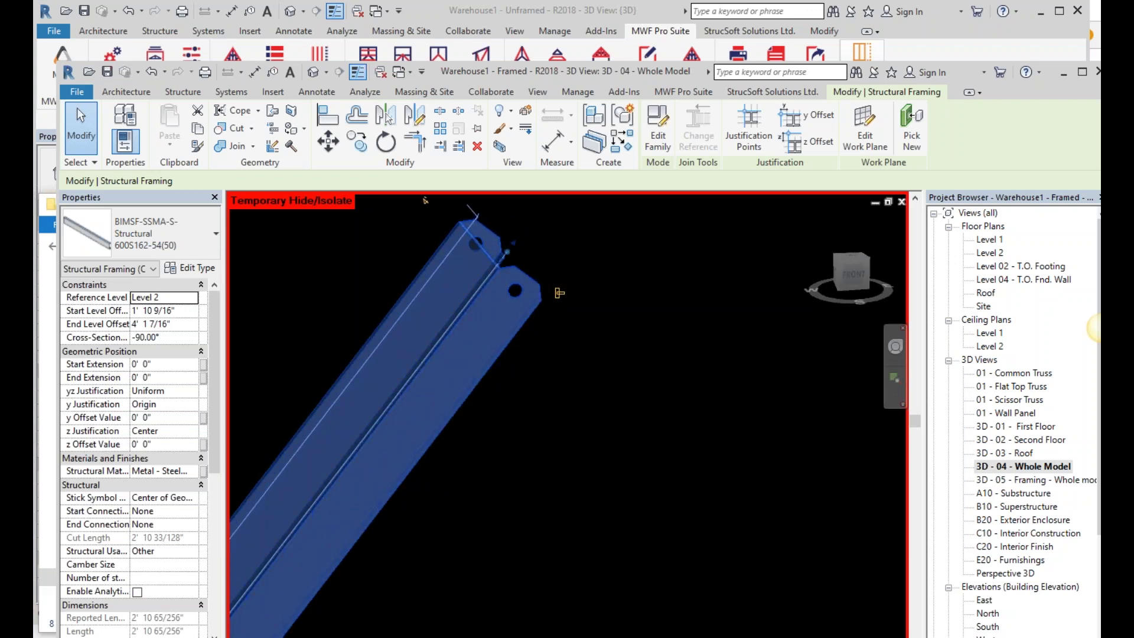
{"action": "scroll", "coordinate": [577, 291], "scroll_direction": "down", "scroll_amount": 4}
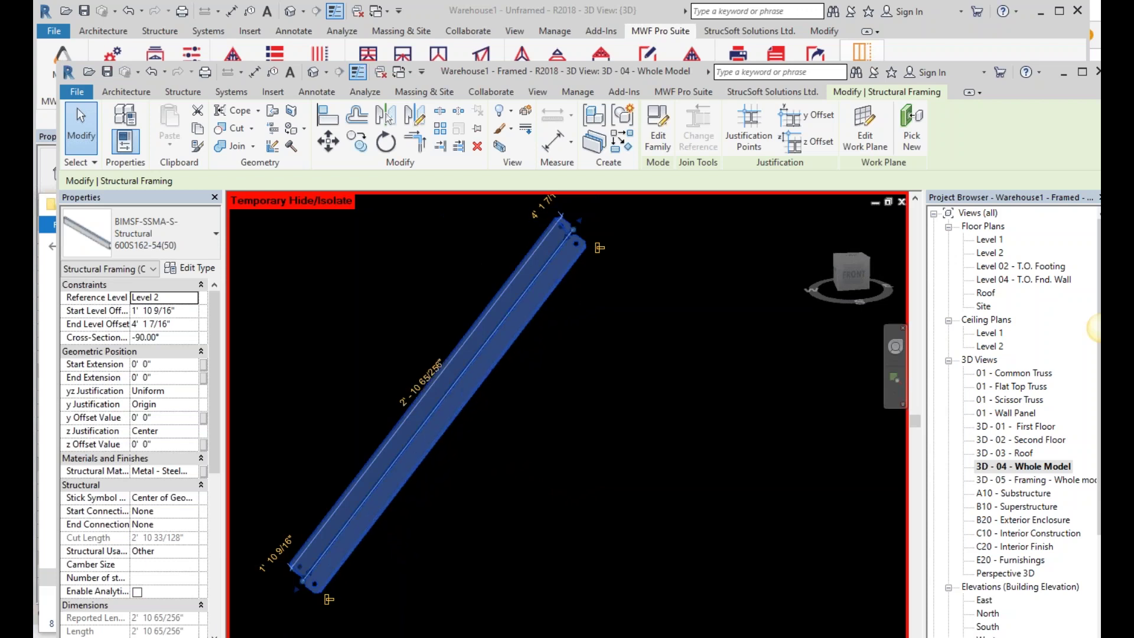
{"action": "middle_click_drag", "start_coordinate": [543, 423], "coordinate": [442, 454], "text": "shift"}
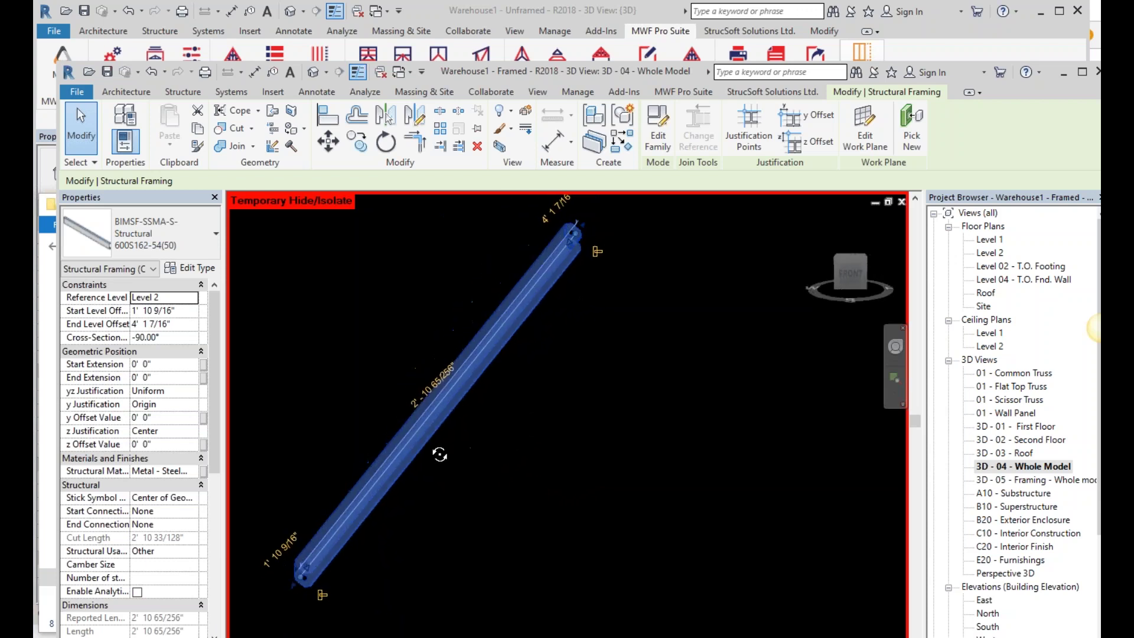
{"action": "left_click", "coordinate": [579, 429]}
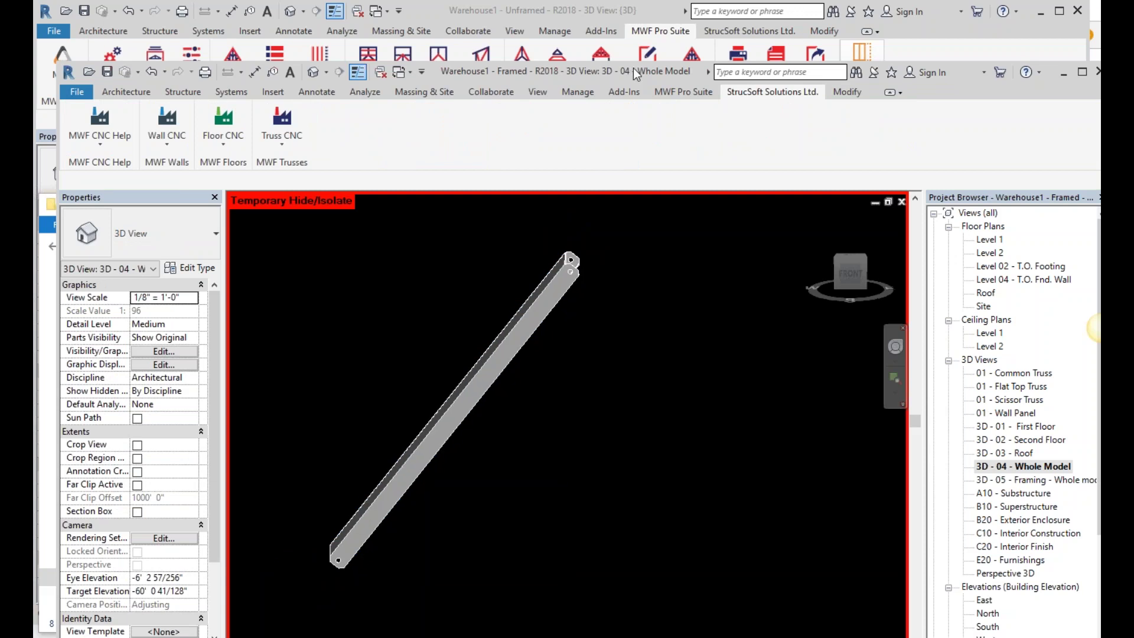
Raise the Framed window, zoom out and orbit around the full EXT-113 wall framing.
{"action": "left_click_drag", "start_coordinate": [633, 68], "coordinate": [637, 1]}
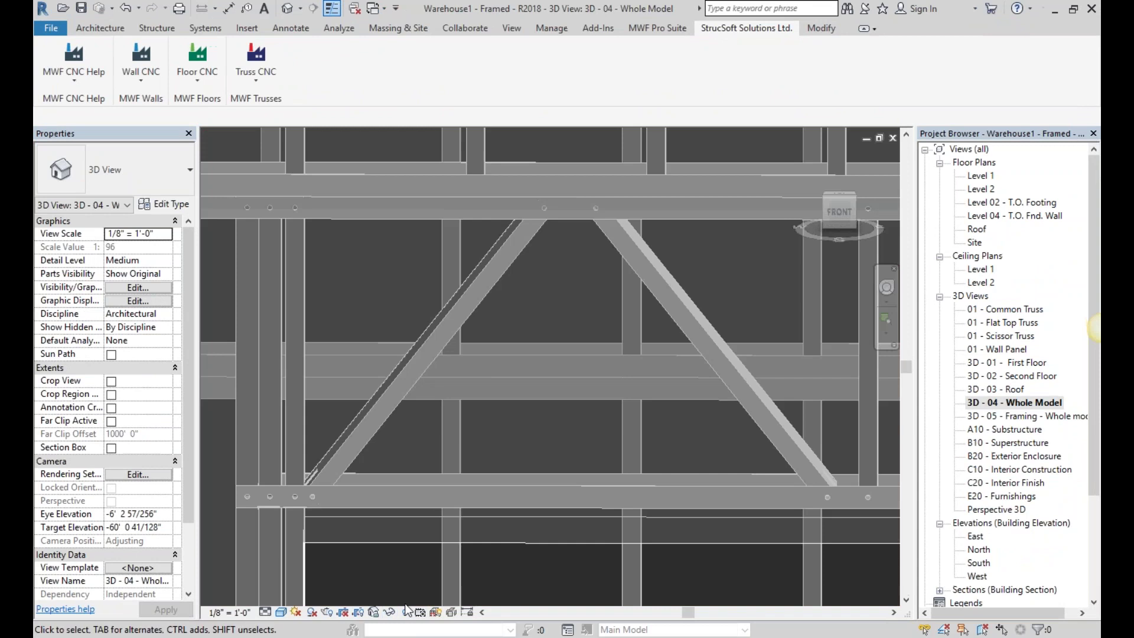
{"action": "scroll", "coordinate": [403, 585], "scroll_direction": "down", "scroll_amount": 2}
{"action": "middle_click_drag", "start_coordinate": [407, 483], "coordinate": [512, 462]}
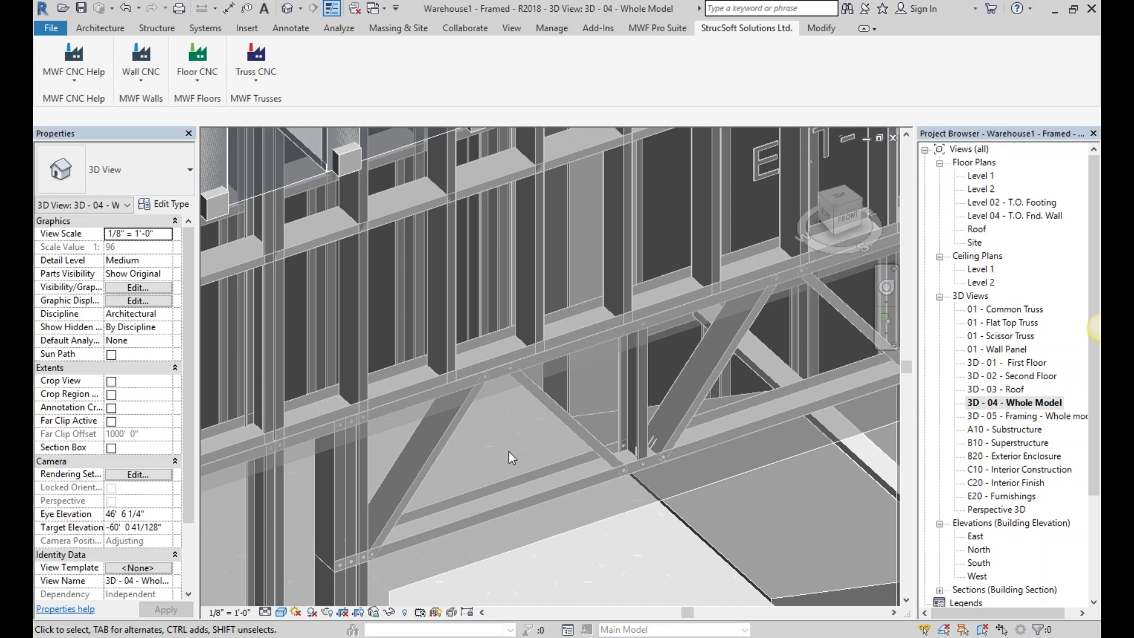